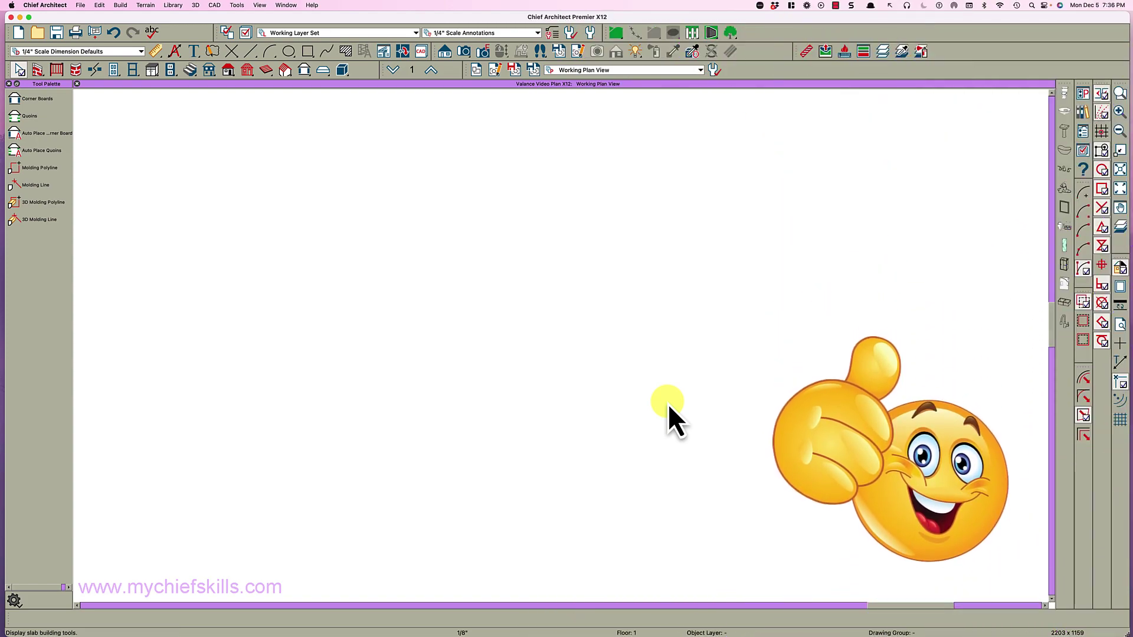
- Draw a 120" by -16" rectangular polyline solid using exact coordinate entry
left_click(342, 70)
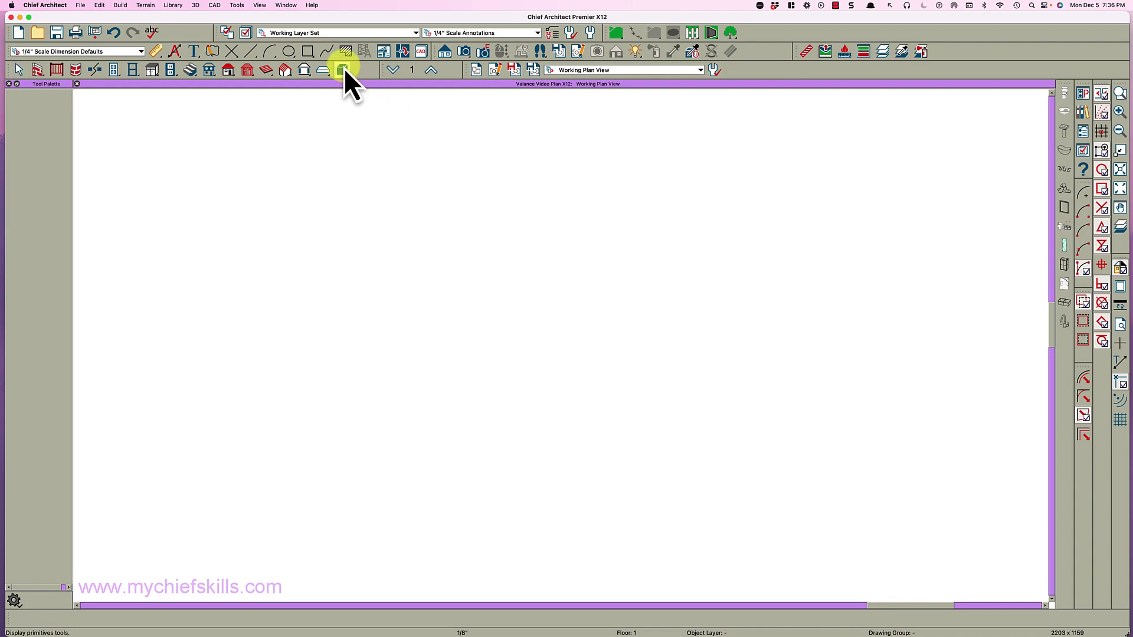
left_click_drag(302, 294, 691, 374)
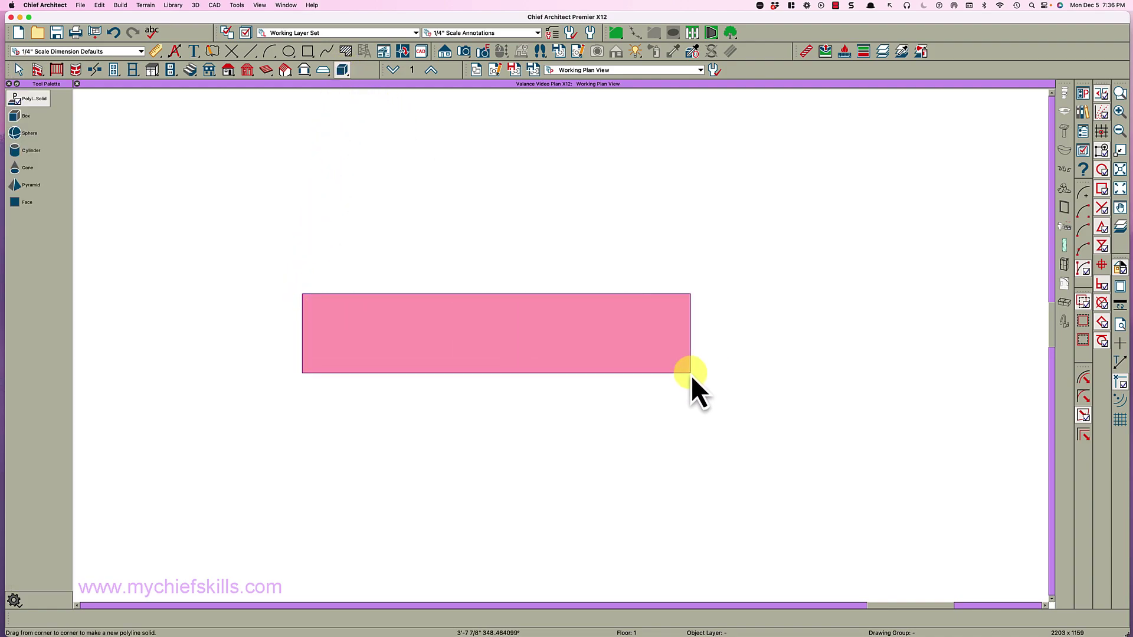
key("Tab")
type("120")
key("Tab")
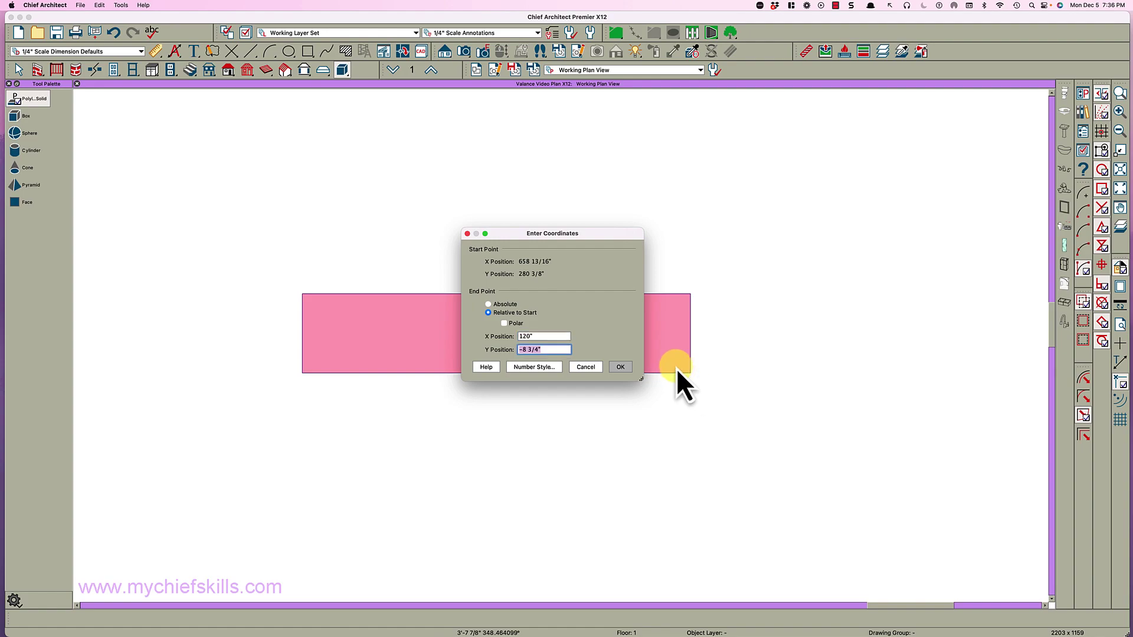
type("-16")
key("Tab")
key("Return")
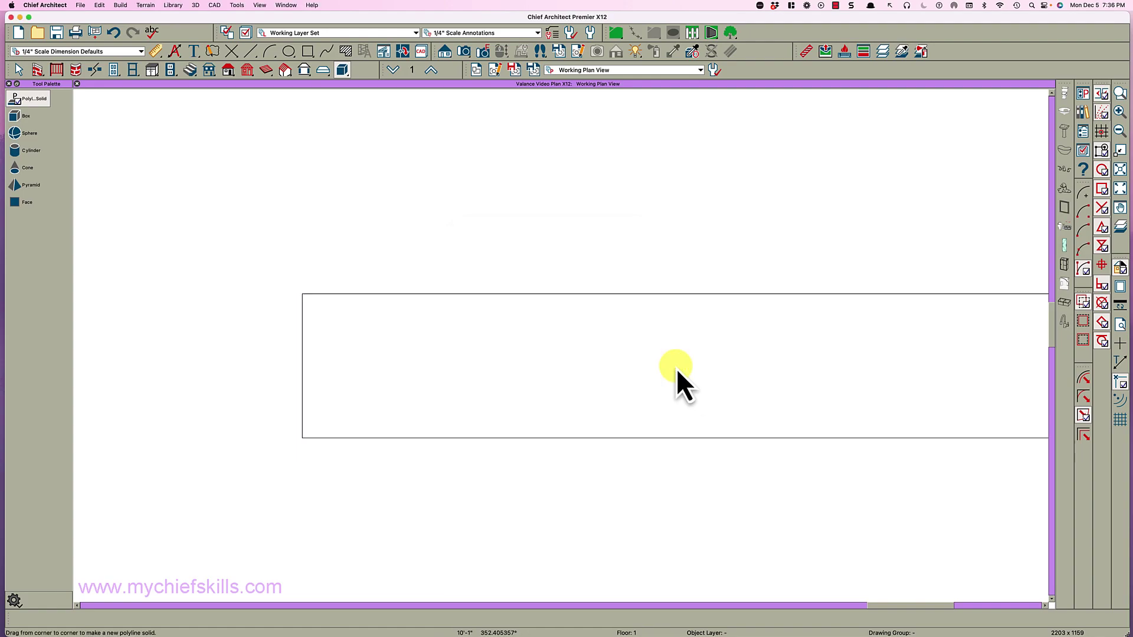
key("space")
- Review the solid's specification, confirming it is 1" thick from floor level
scroll(469, 374, "down", 3)
double_click(468, 374)
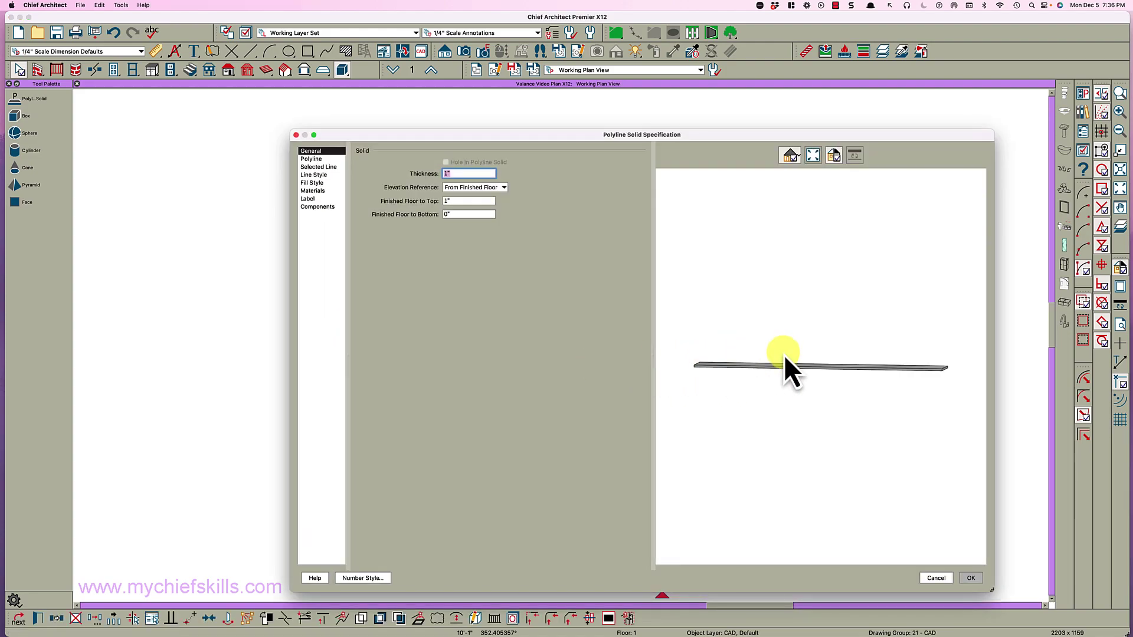
left_click_drag(783, 355, 739, 397)
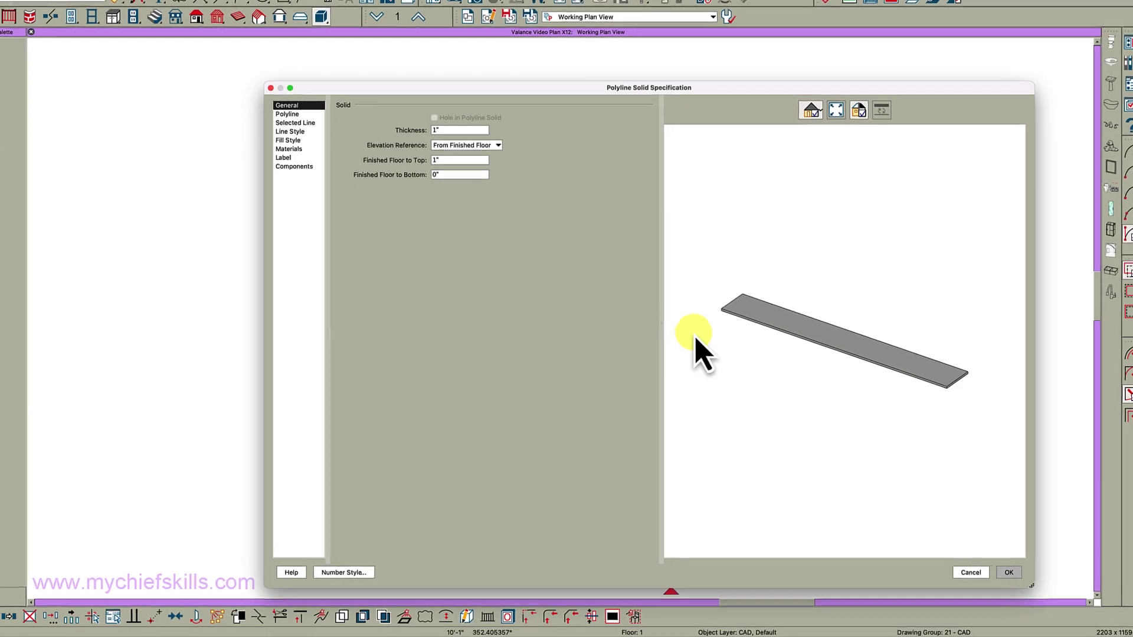
left_click(449, 174)
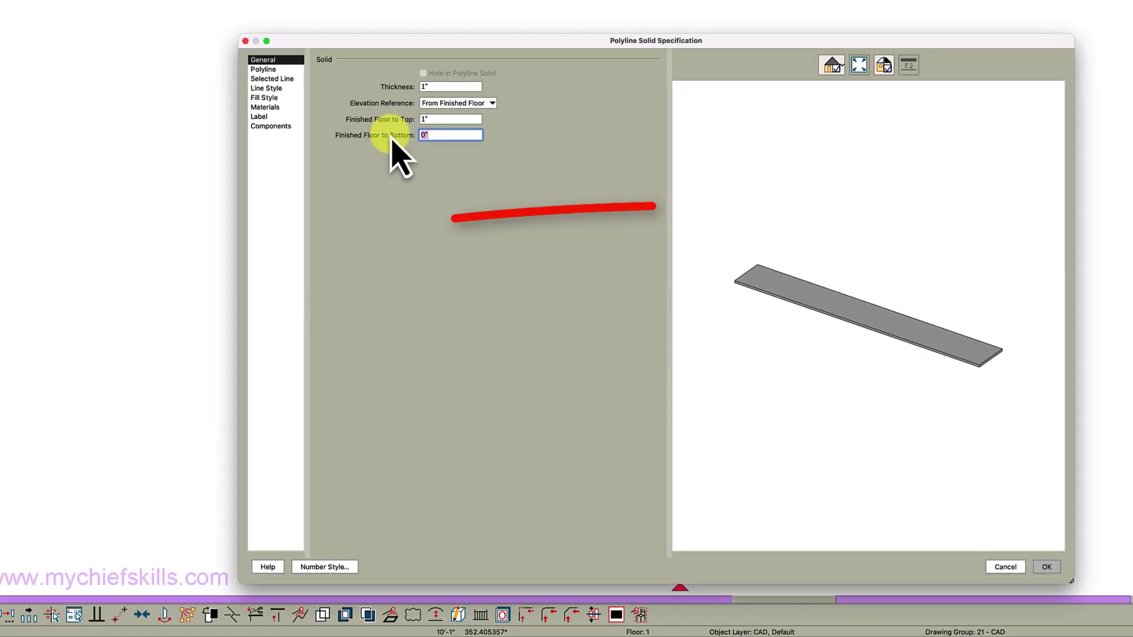
key("Return")
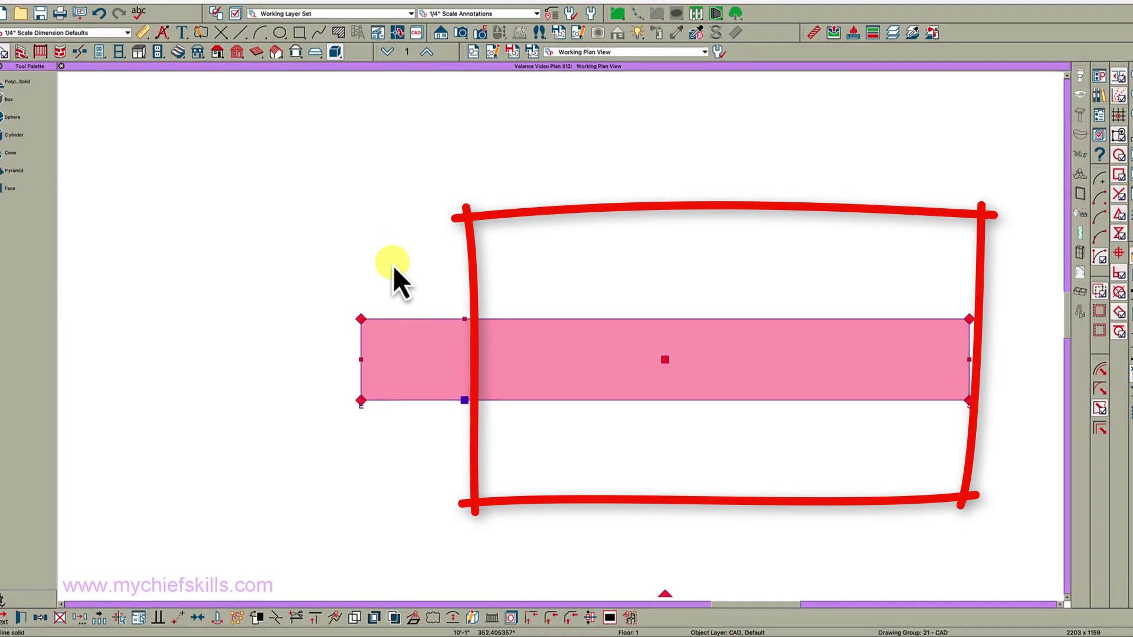
left_click(393, 265)
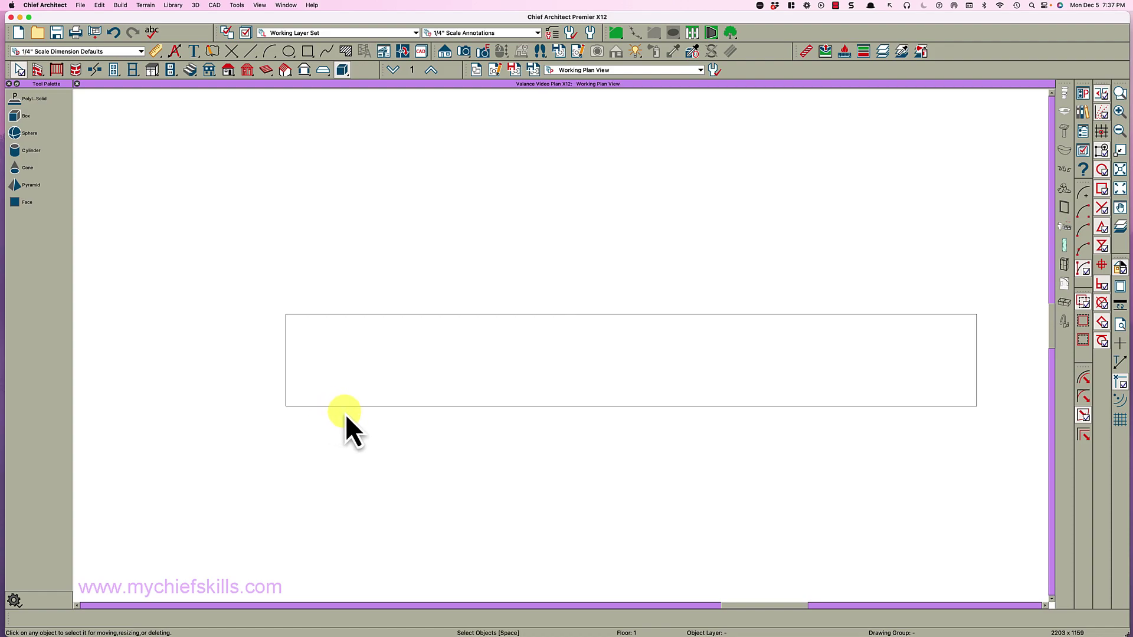
- Draw a 6" by -24" guide rectangle from the solid's left corner
left_click(305, 57)
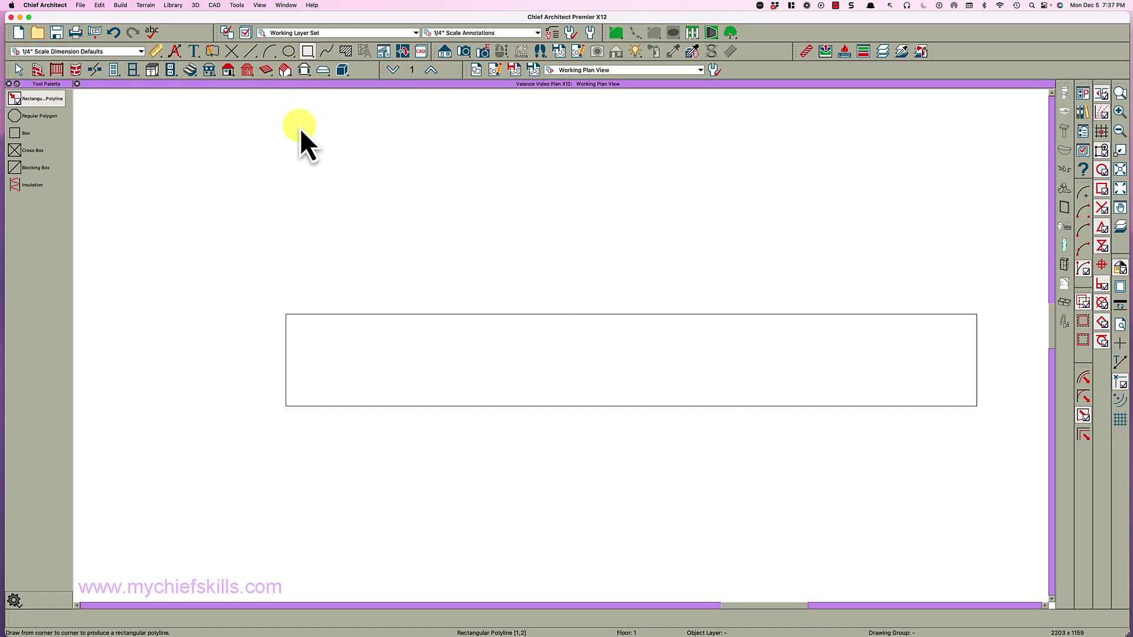
left_click_drag(287, 314, 342, 457)
key("Tab")
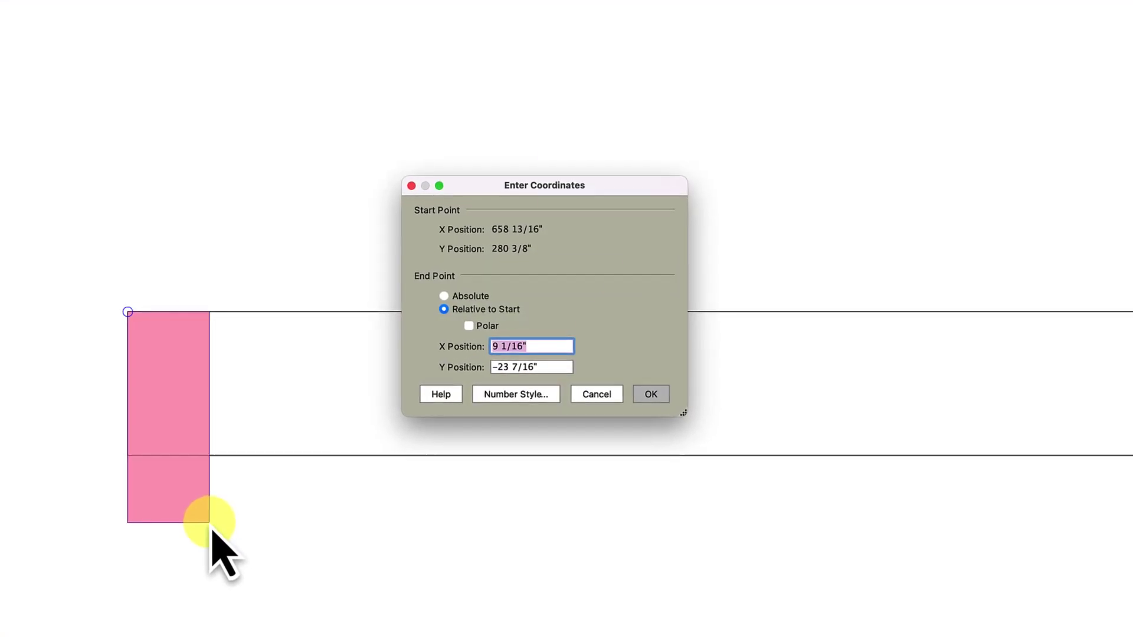
key("Tab")
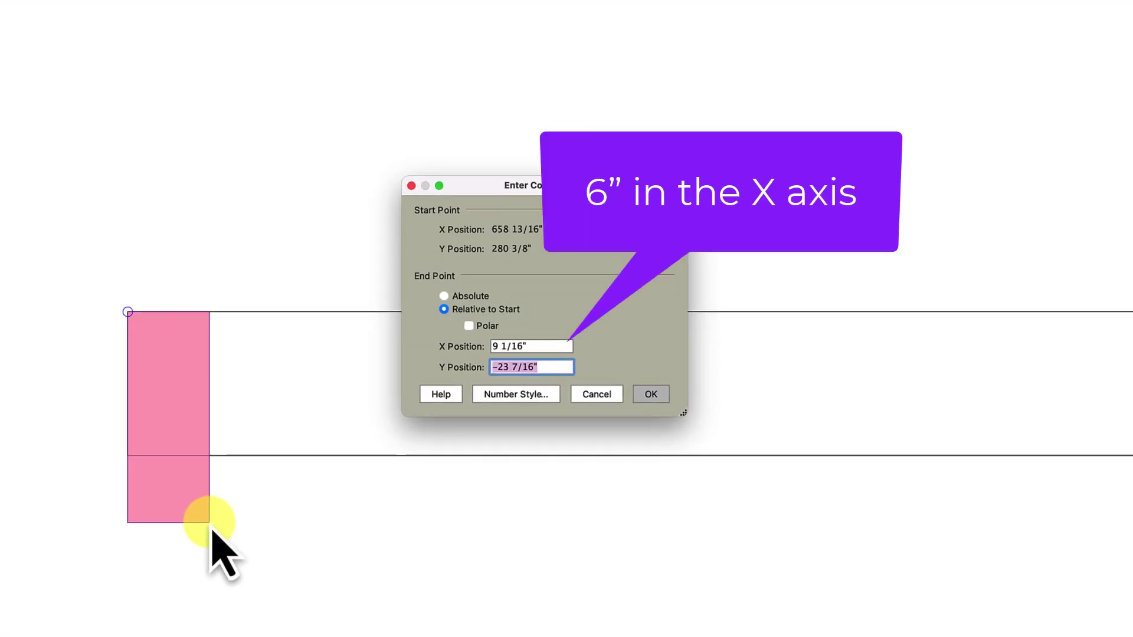
key("shift+Tab")
type("6\"")
key("Tab")
type("-24")
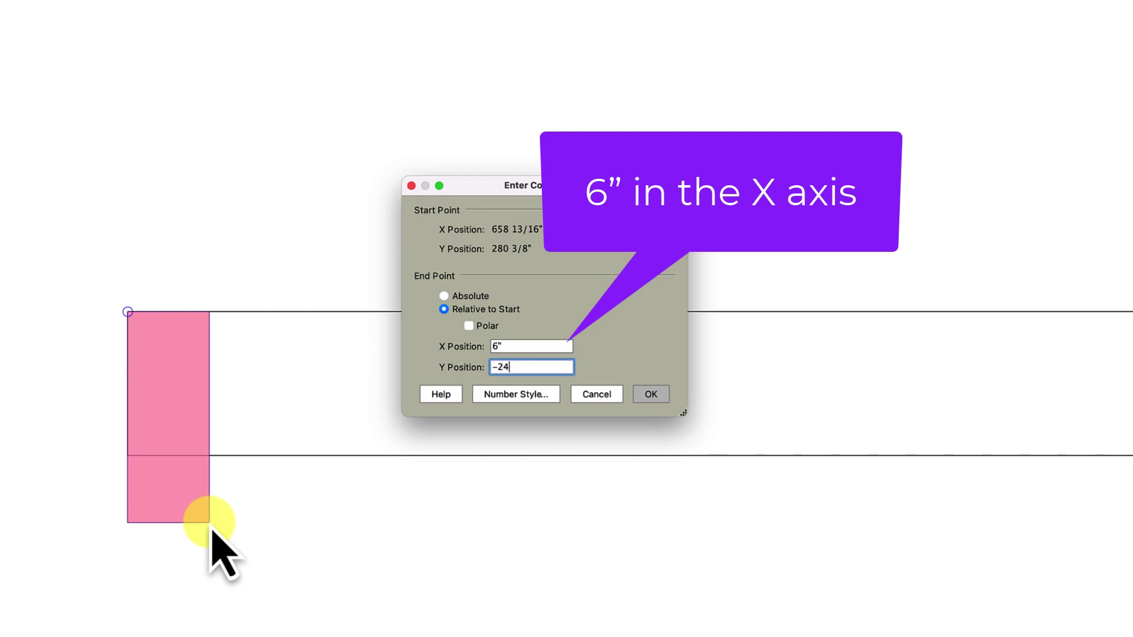
key("Return")
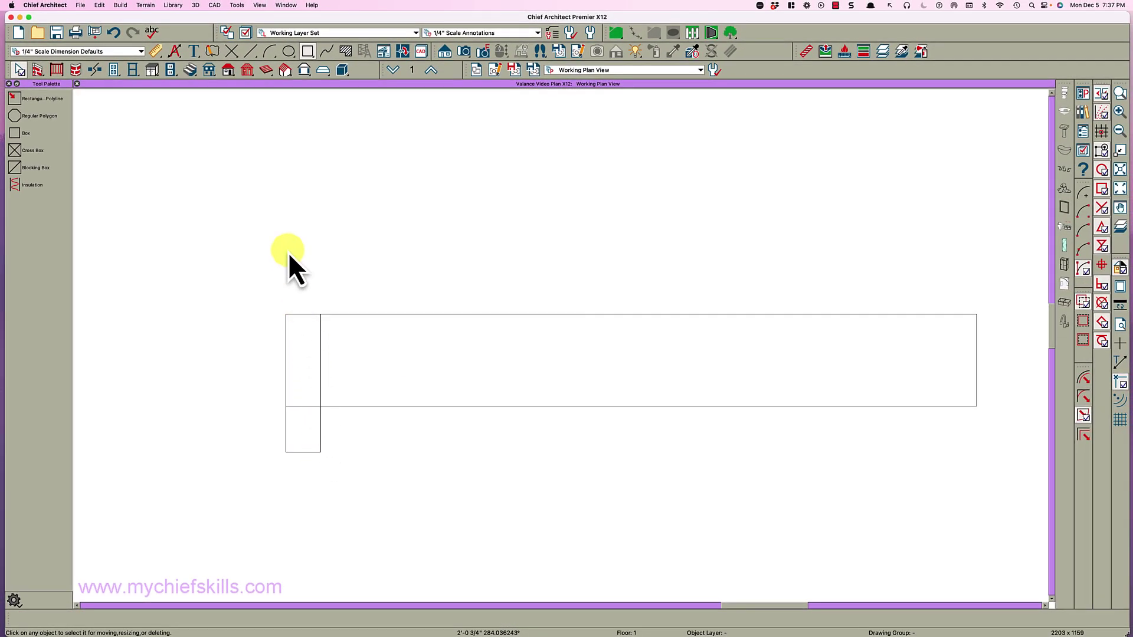
- Draw a vertical centre line at the solid's top midpoint and mirror the guide rectangle across it
left_click(251, 53)
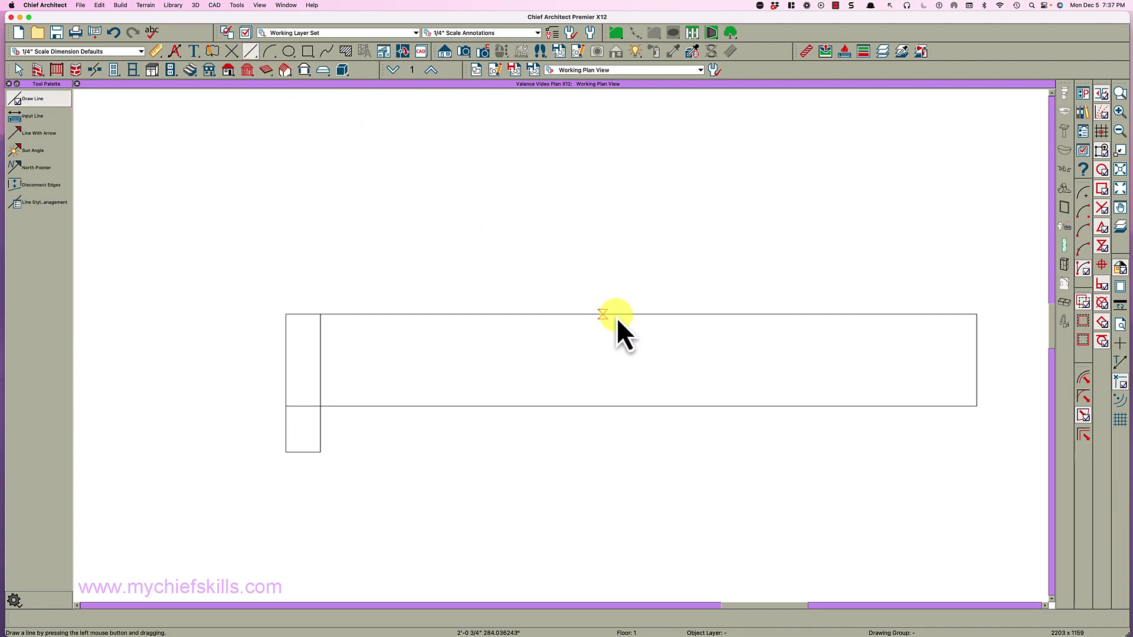
left_click_drag(630, 315, 631, 240)
key("space")
left_click(325, 364)
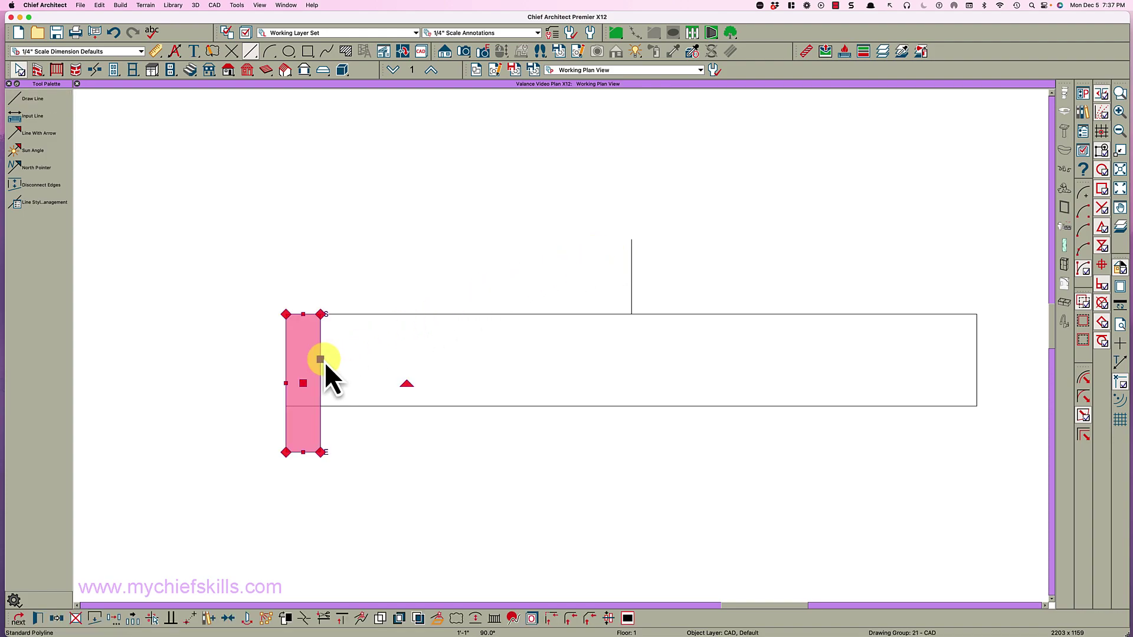
left_click(59, 617)
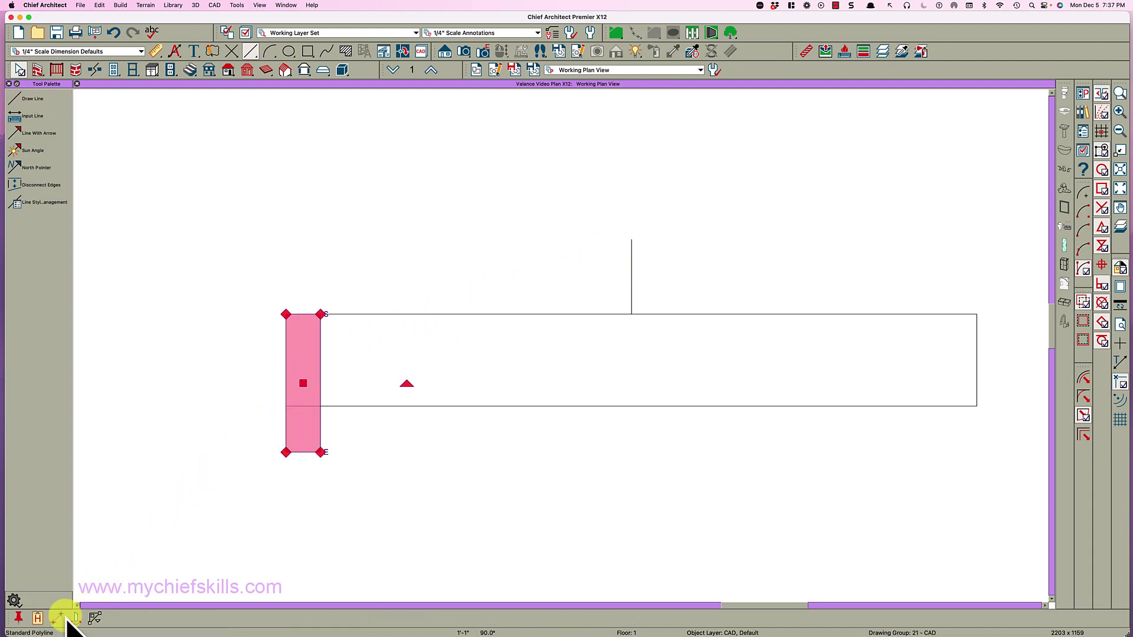
left_click(75, 617)
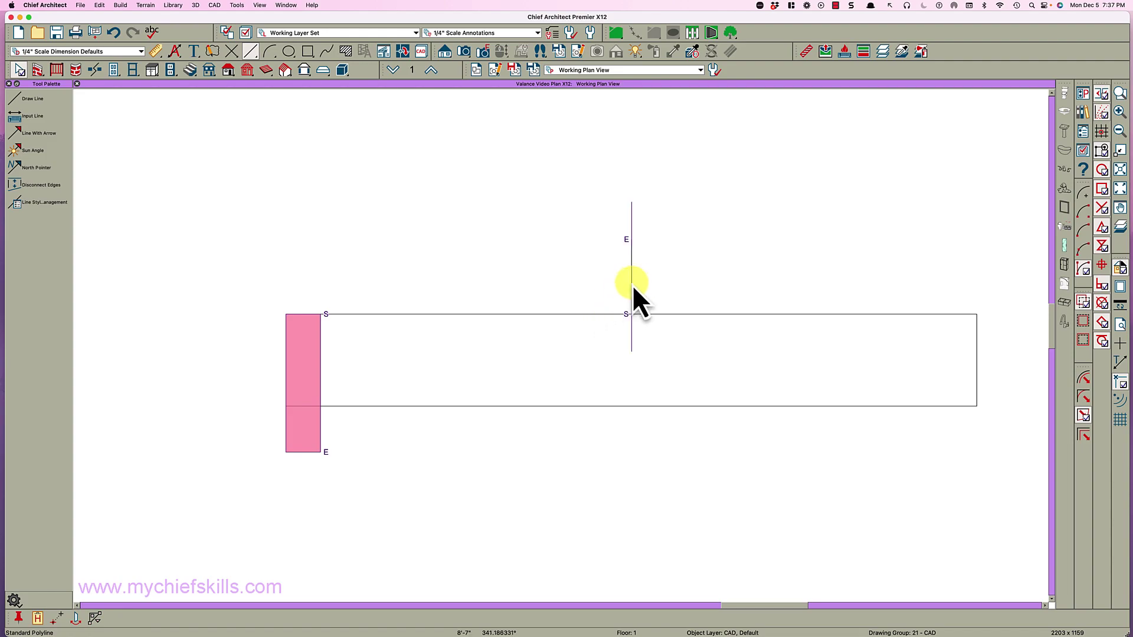
left_click(633, 289)
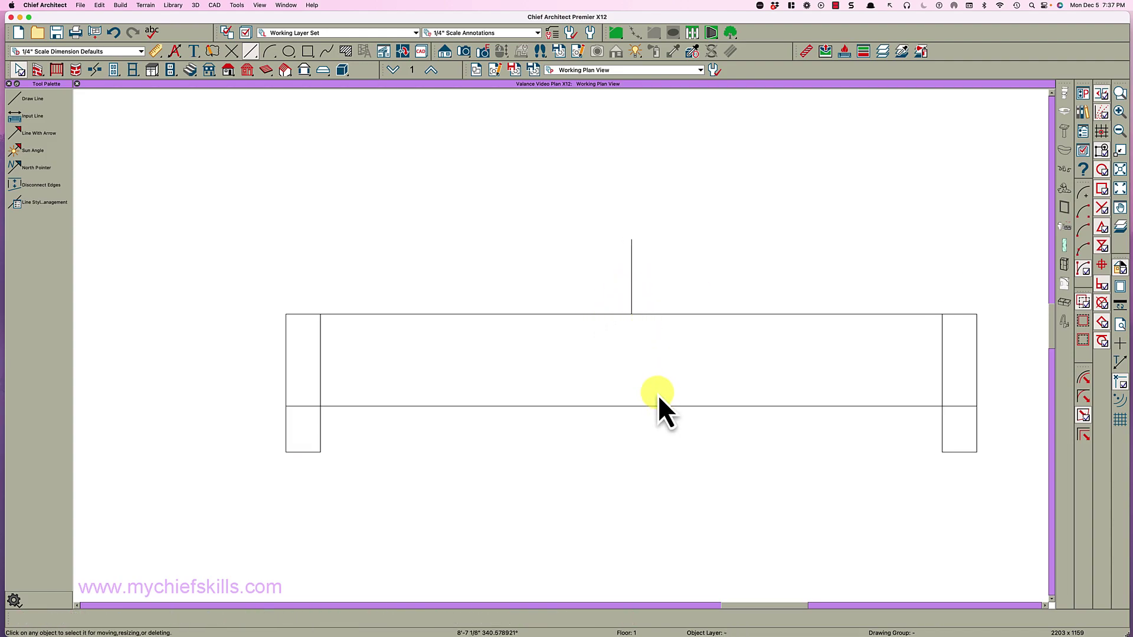
left_click(638, 406)
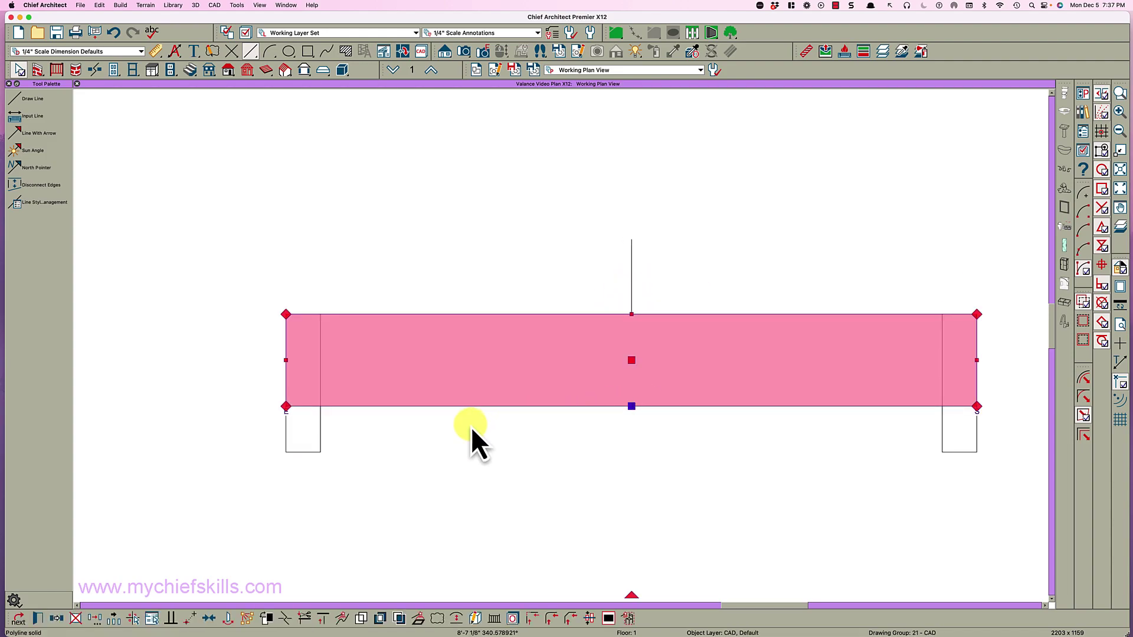
- Add breaks at both guides' inner edges, then delete the two guide rectangles
left_click(287, 620)
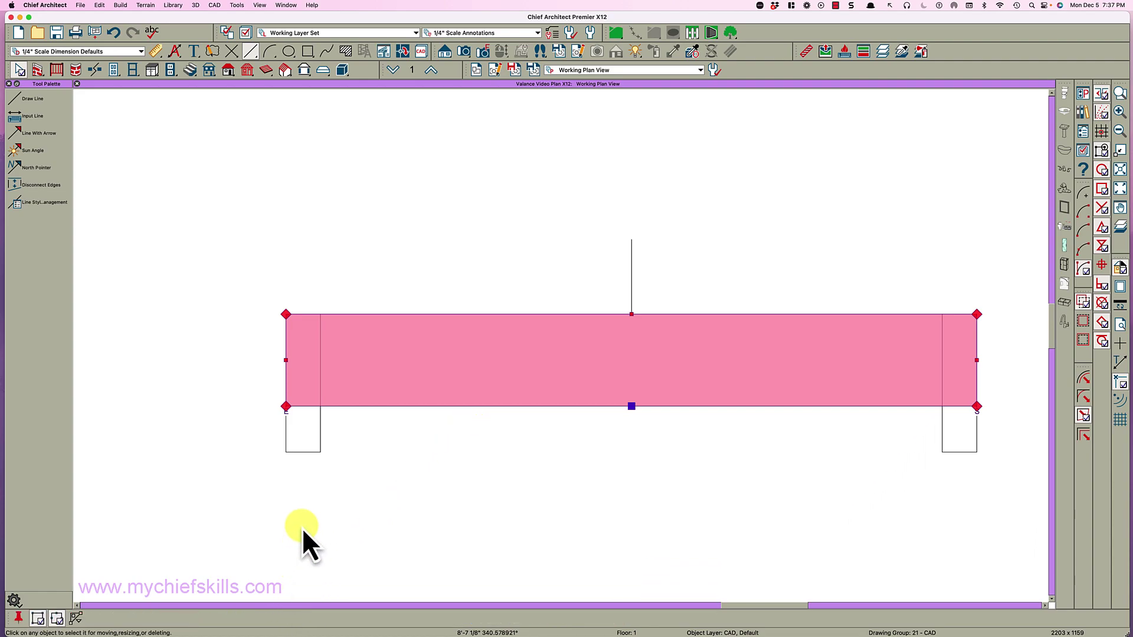
left_click(320, 406)
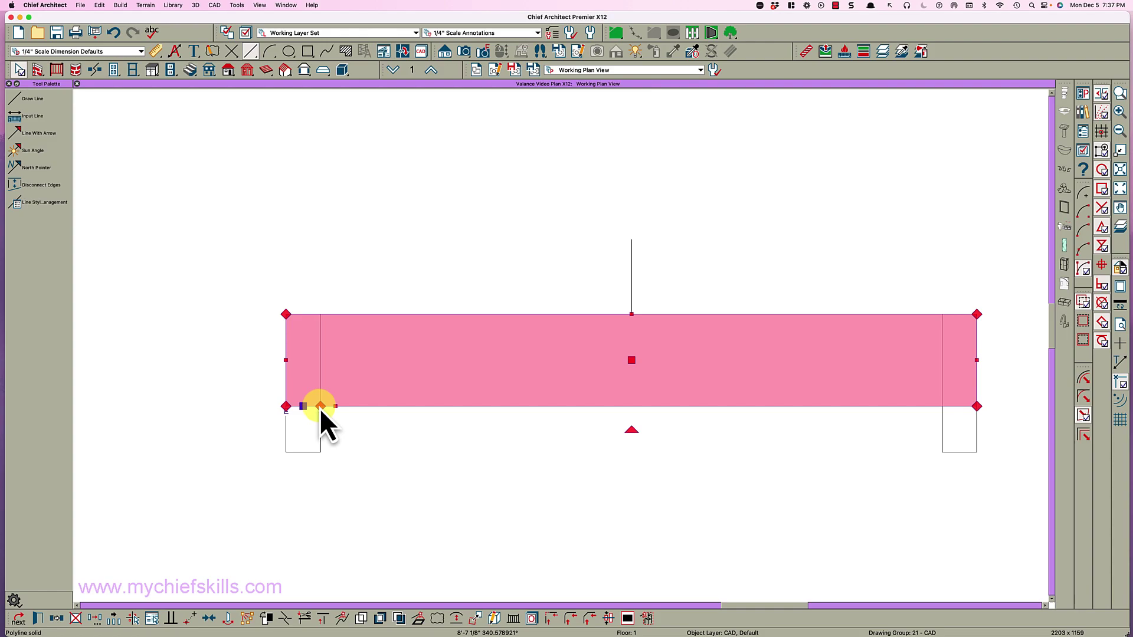
left_click(937, 408)
left_click_drag(954, 441, 313, 441)
key("Delete")
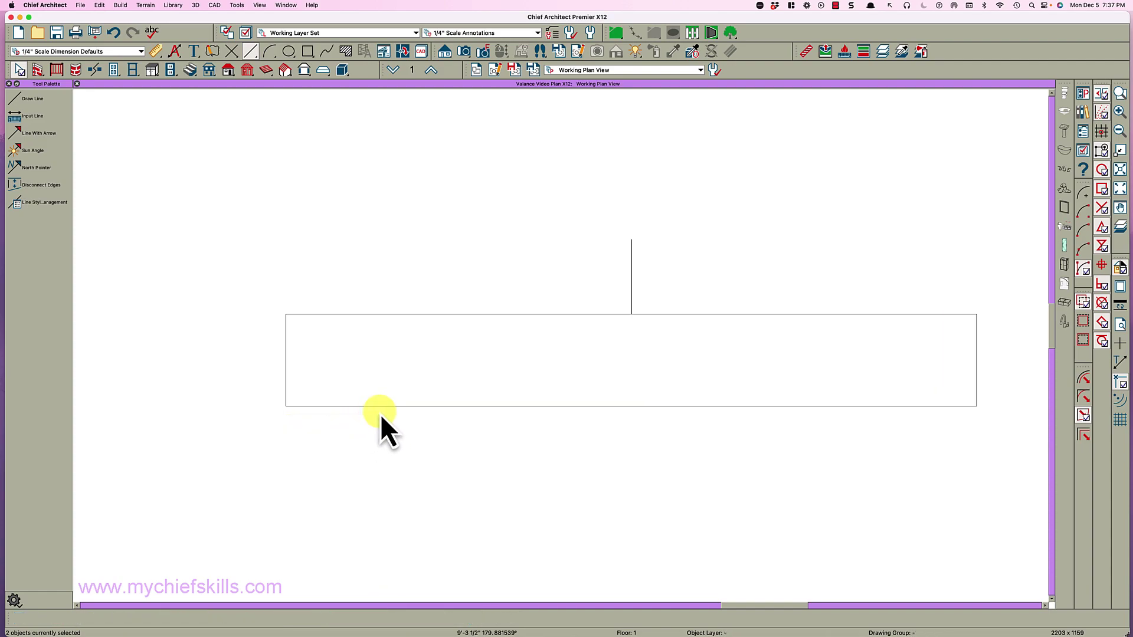
left_click(380, 407)
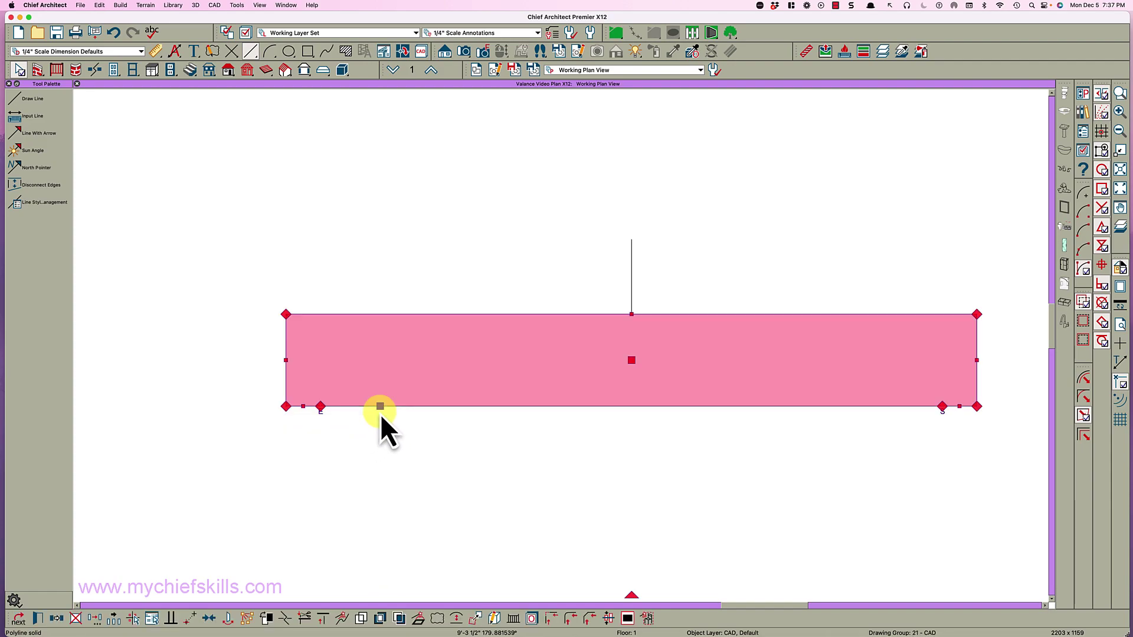
- Arc the middle bottom edge upward and convert the curve to a 120-sided polyline
left_click(456, 617)
left_click_drag(472, 462, 498, 372)
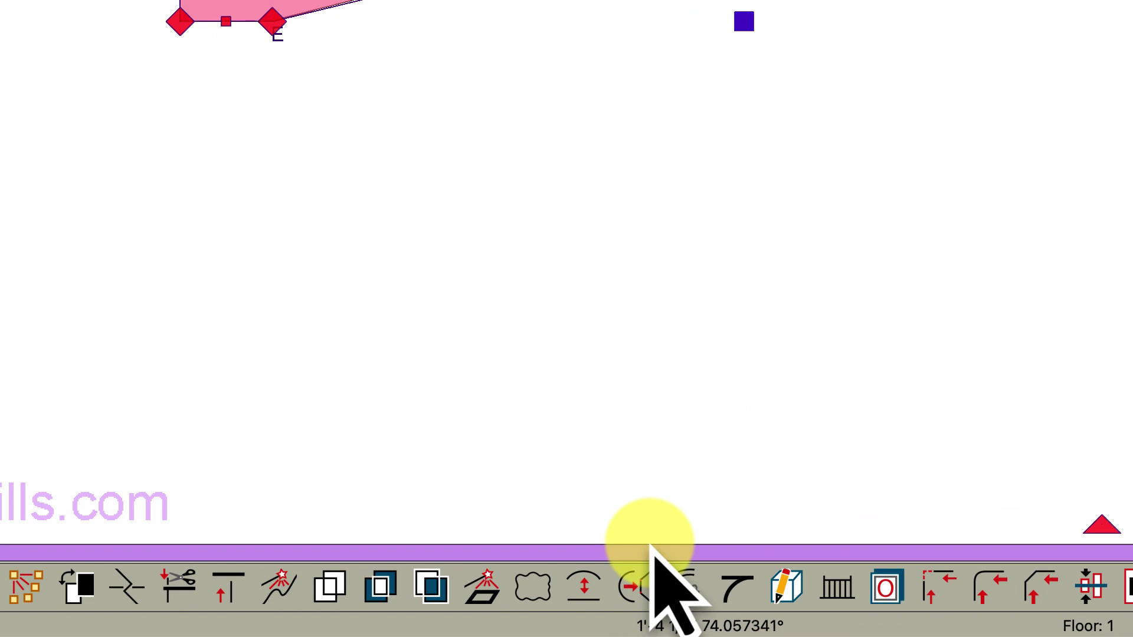
left_click(636, 584)
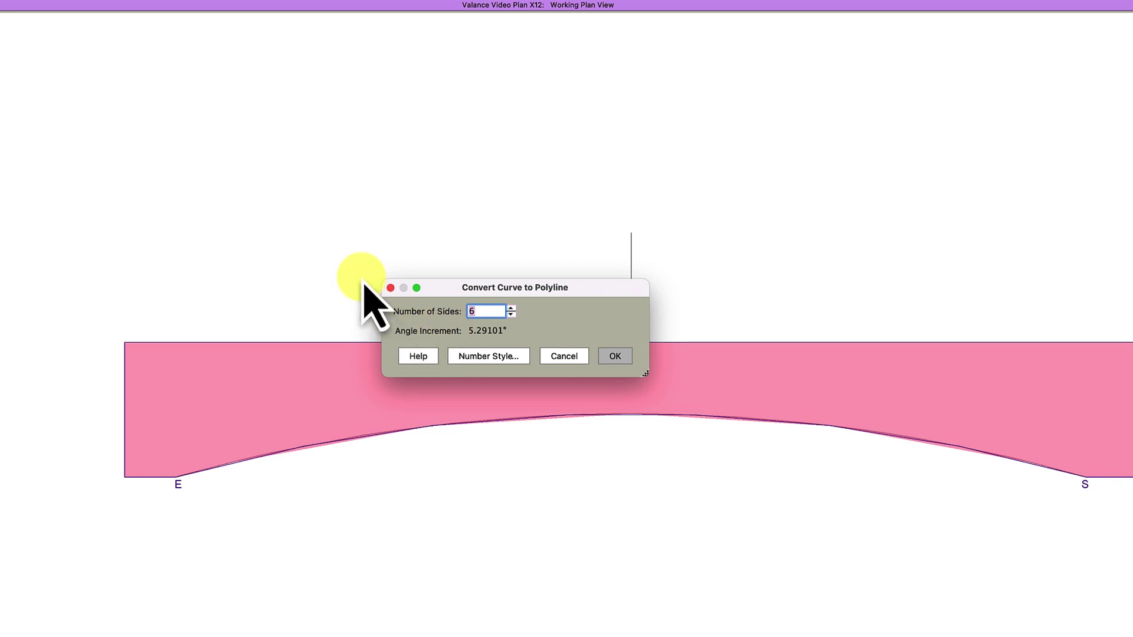
type("0")
key("Return")
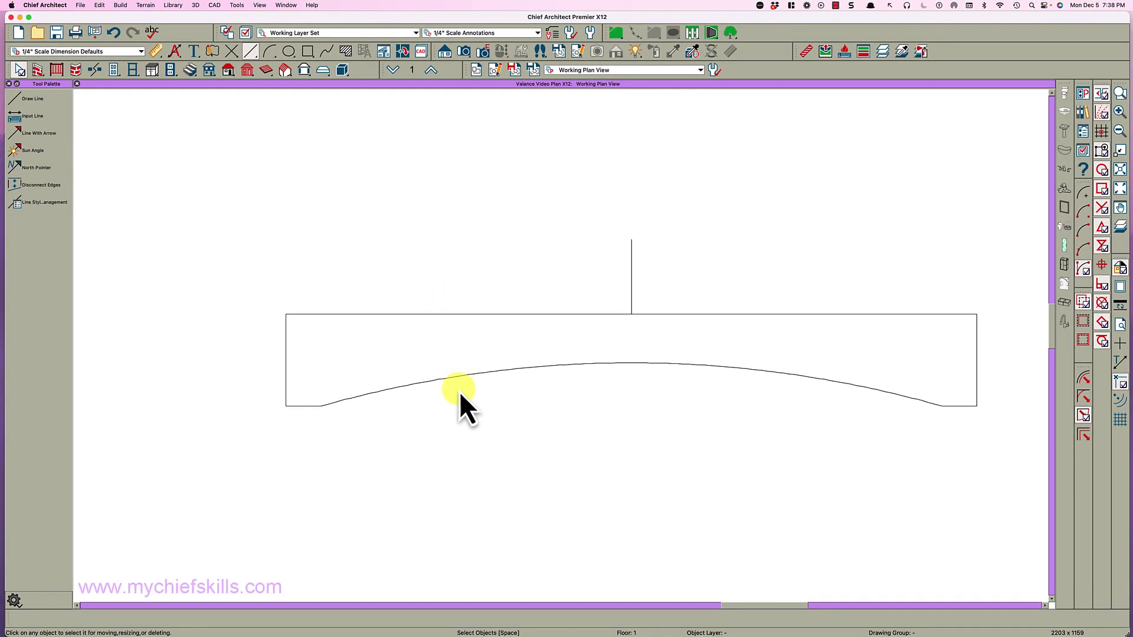
- Draw a 1" by -1" polyline solid at the valance's left end
scroll(462, 426, "left", 1)
scroll(462, 426, "up", 1)
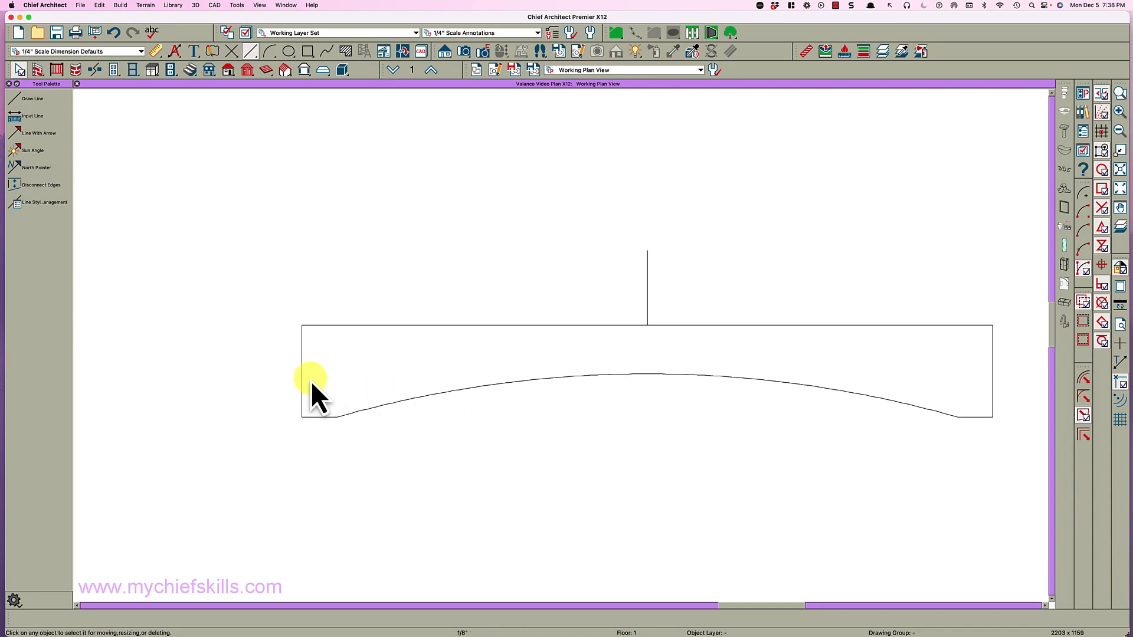
left_click(342, 71)
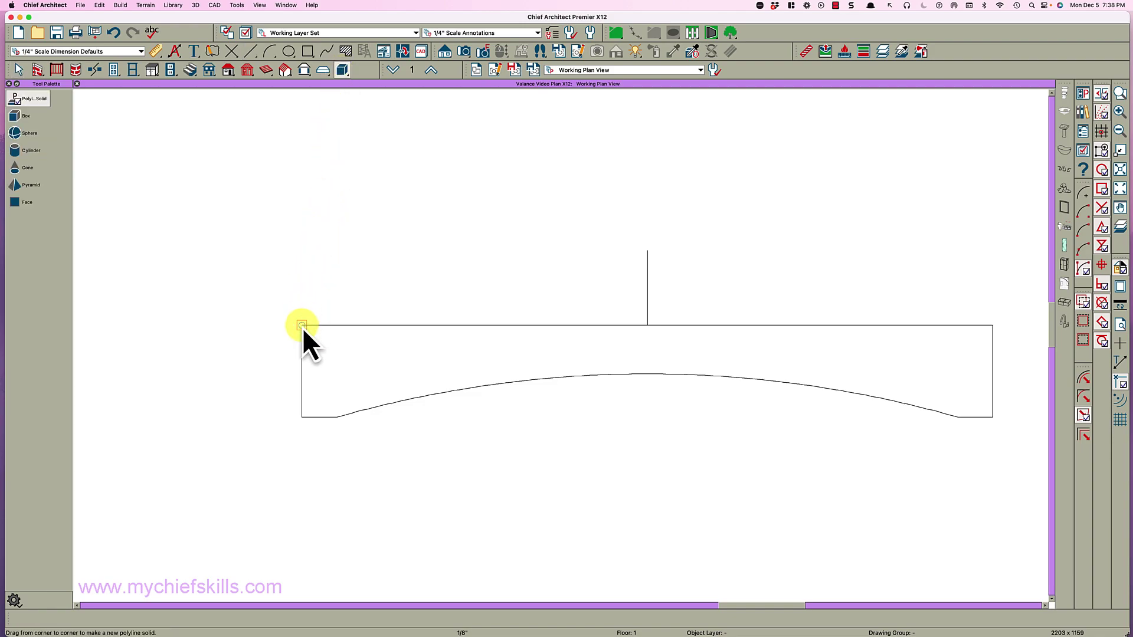
left_click_drag(302, 326, 334, 420)
key("Tab")
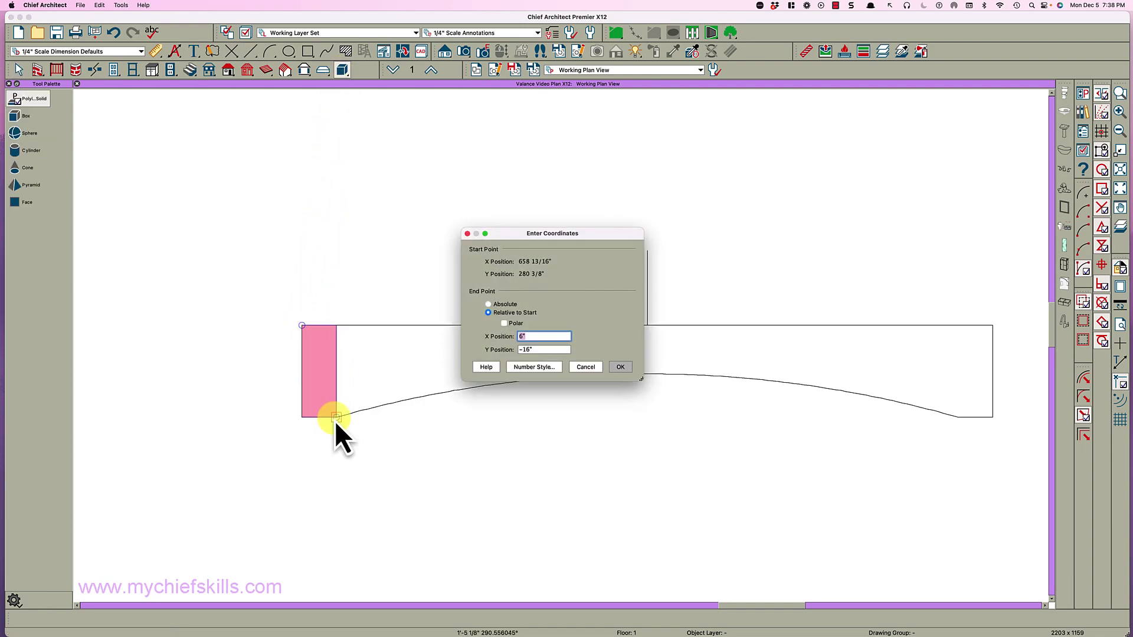
type("1")
key("Tab")
type("-1")
key("Return")
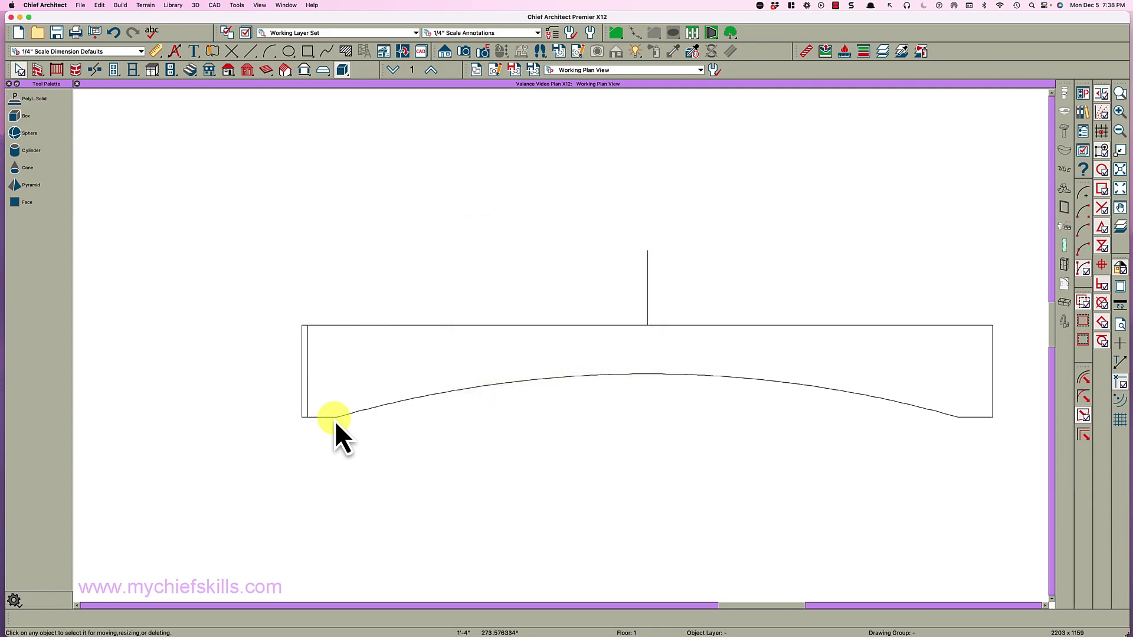
- Set the end piece's thickness to 6" and Finished Floor to Top to 0"
double_click(311, 397)
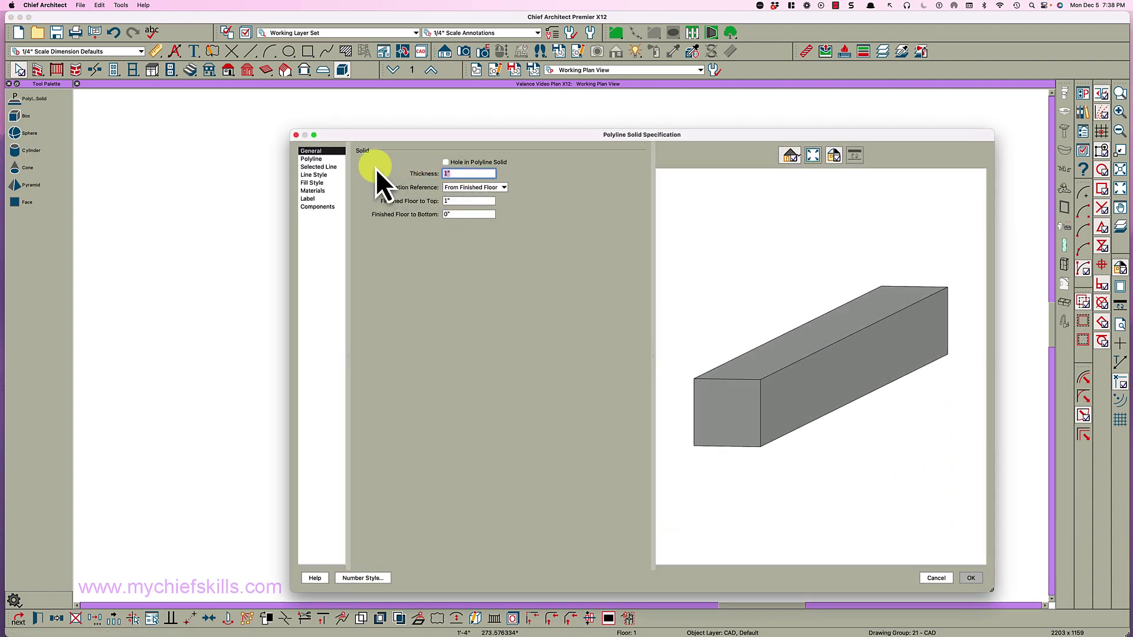
key("Tab")
type("6")
key("Tab")
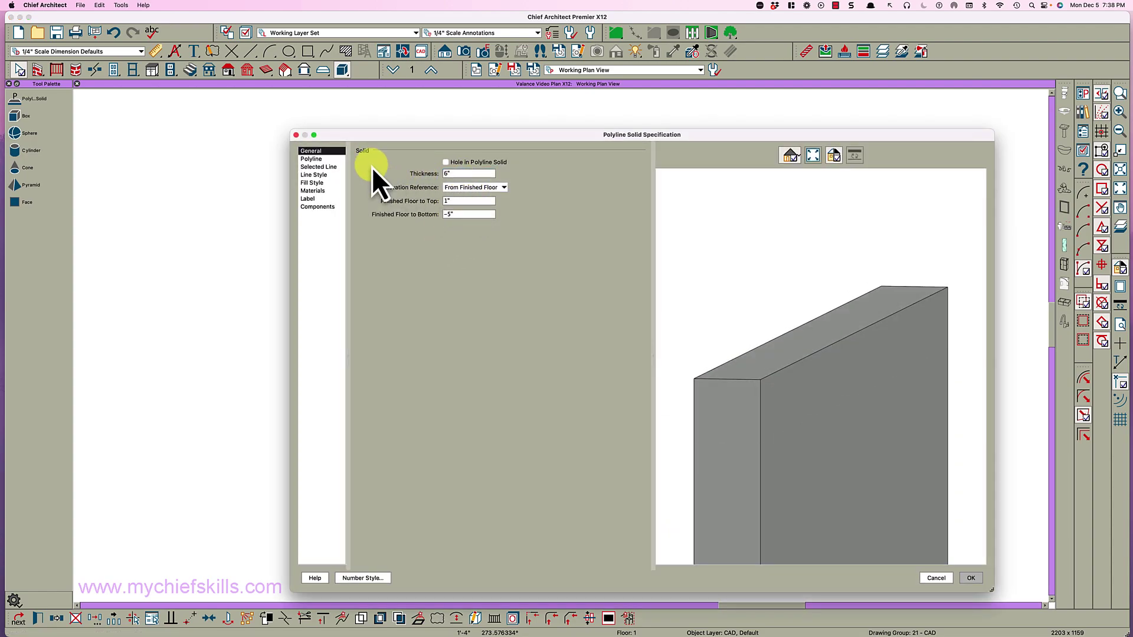
left_click(460, 201)
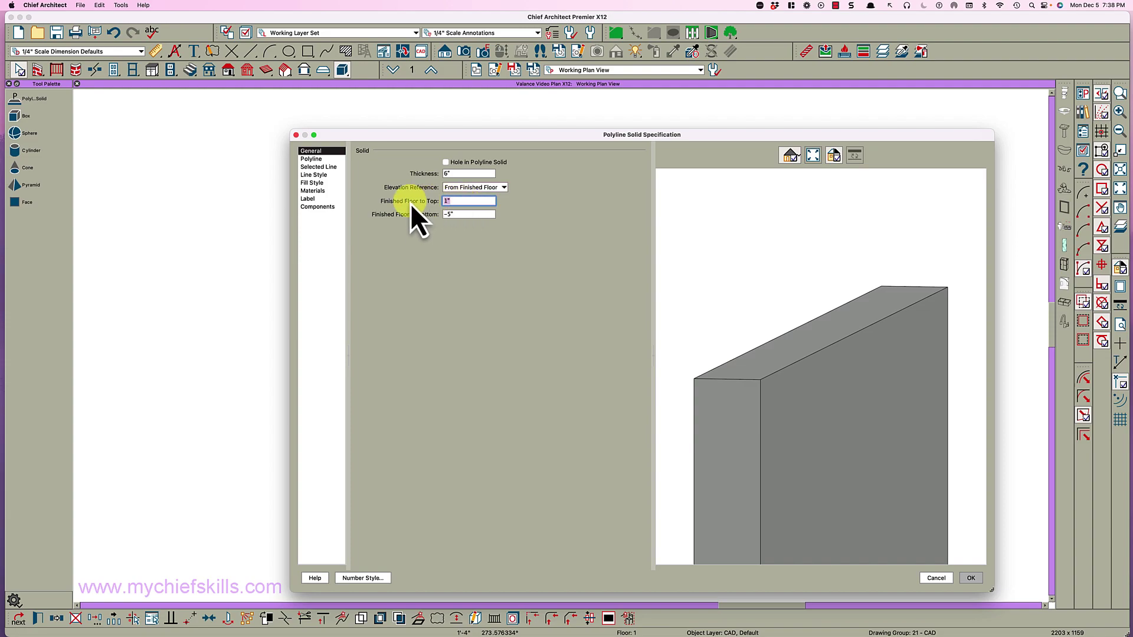
type("0")
key("Tab")
key("Return")
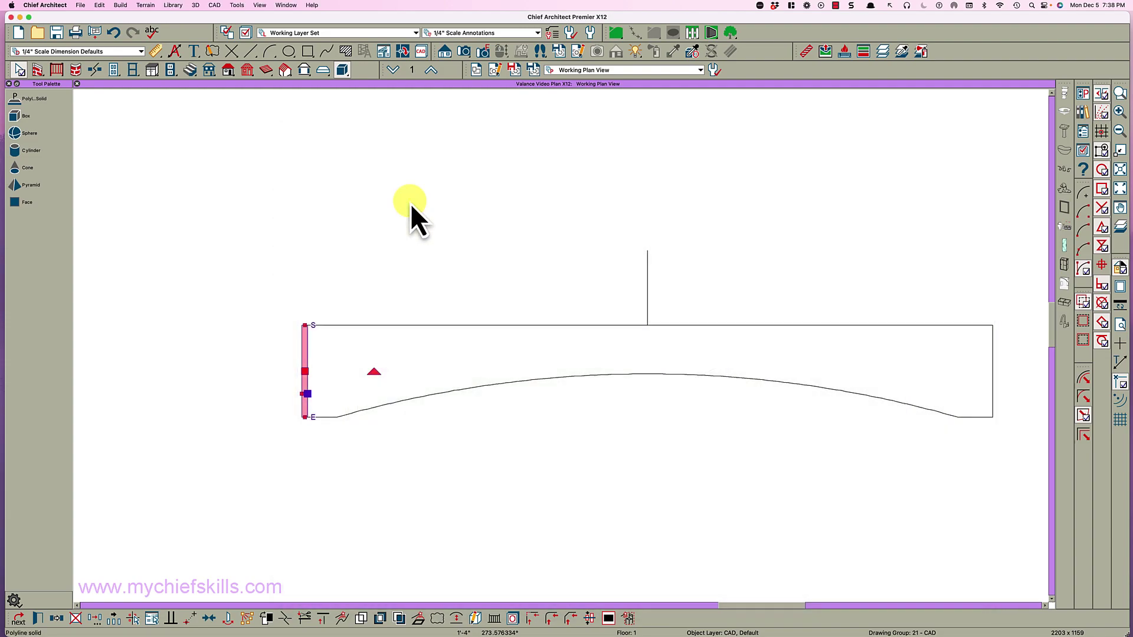
- Mirror a copy of the end piece across the centre line to the right end
left_click(435, 392)
key("Escape")
scroll(433, 389, "down", 2)
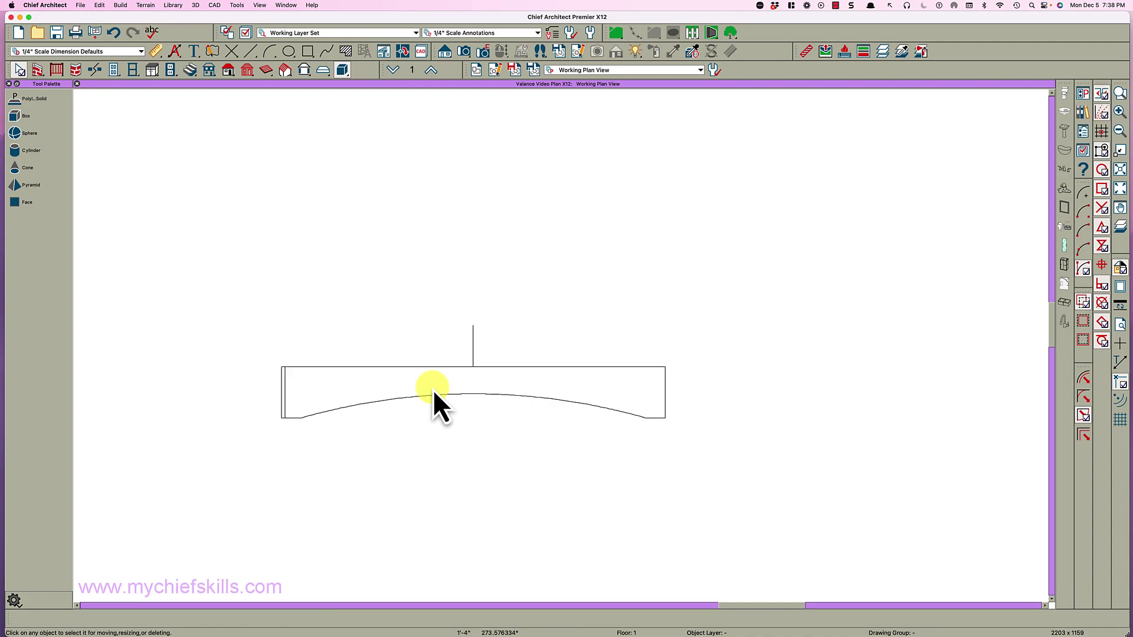
left_click(283, 394)
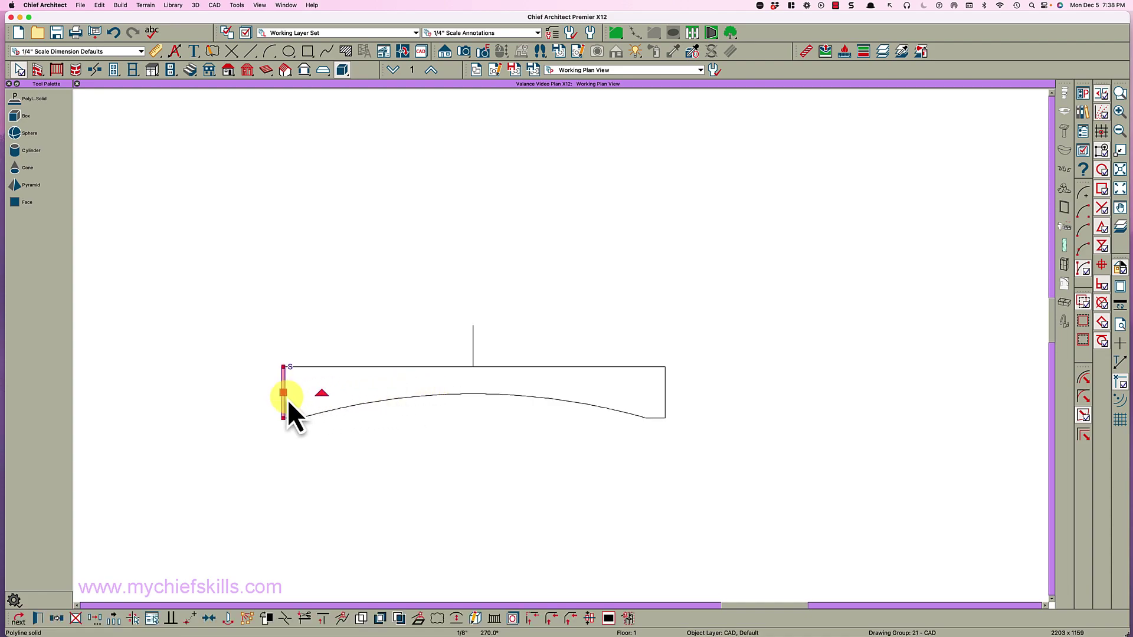
left_click(58, 618)
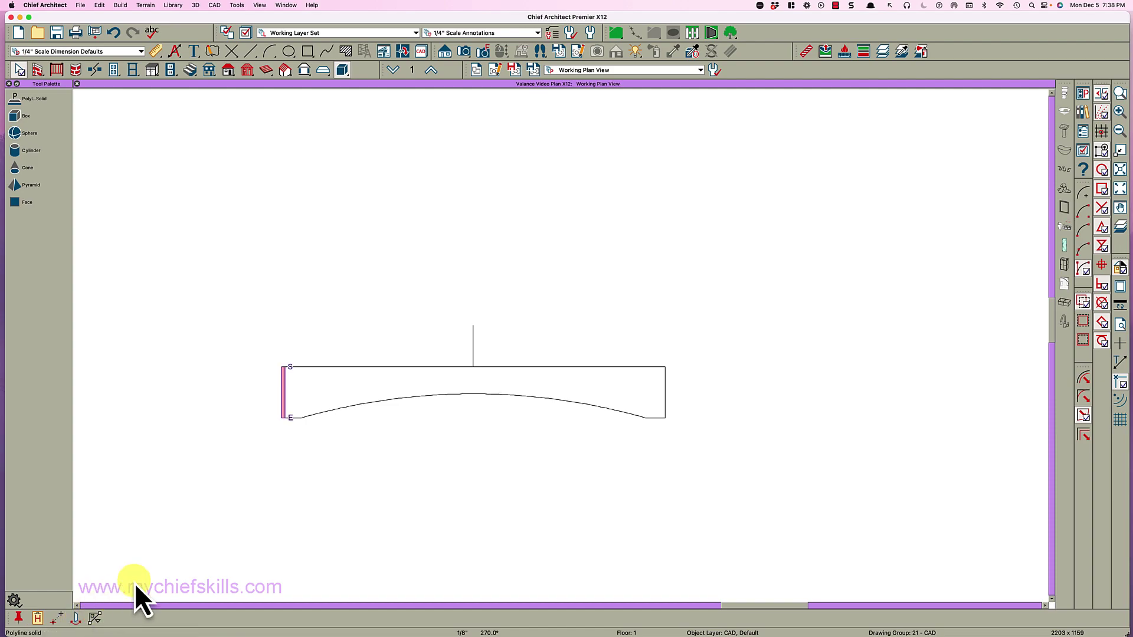
left_click(473, 345)
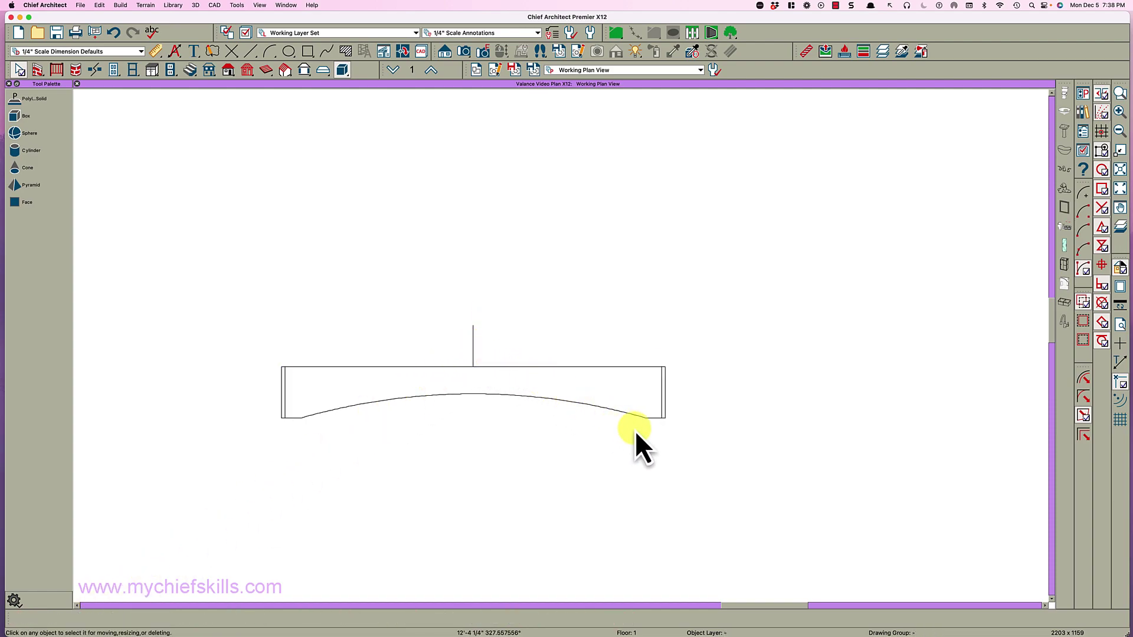
- Place a Full Camera to view the valance in 3D
scroll(645, 437, "down", 3)
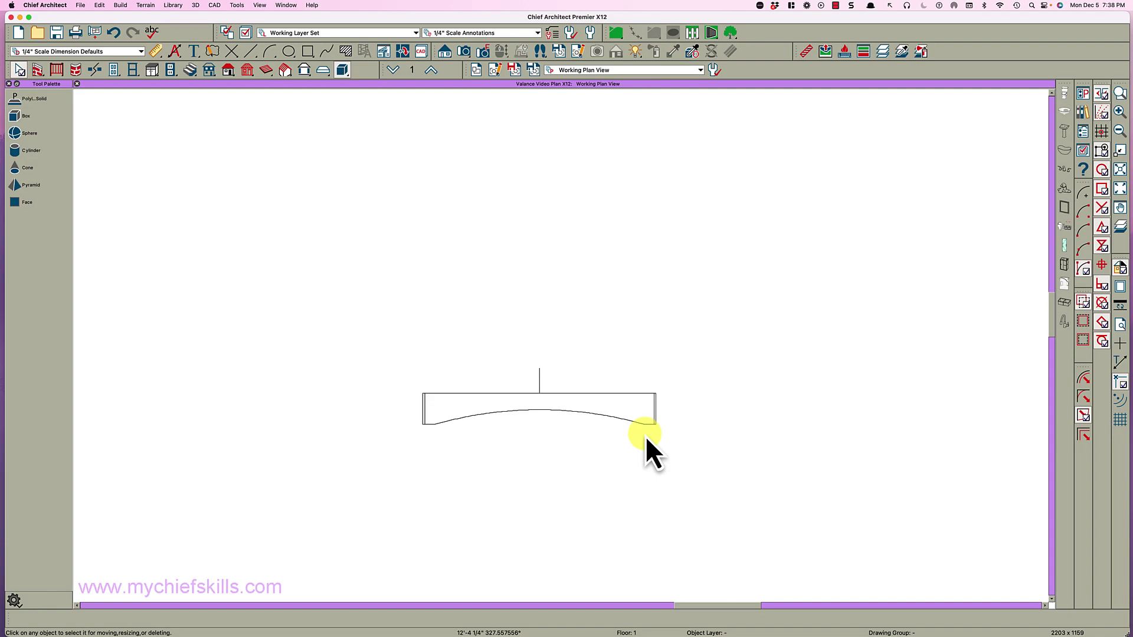
key("F8")
left_click_drag(774, 263, 724, 298)
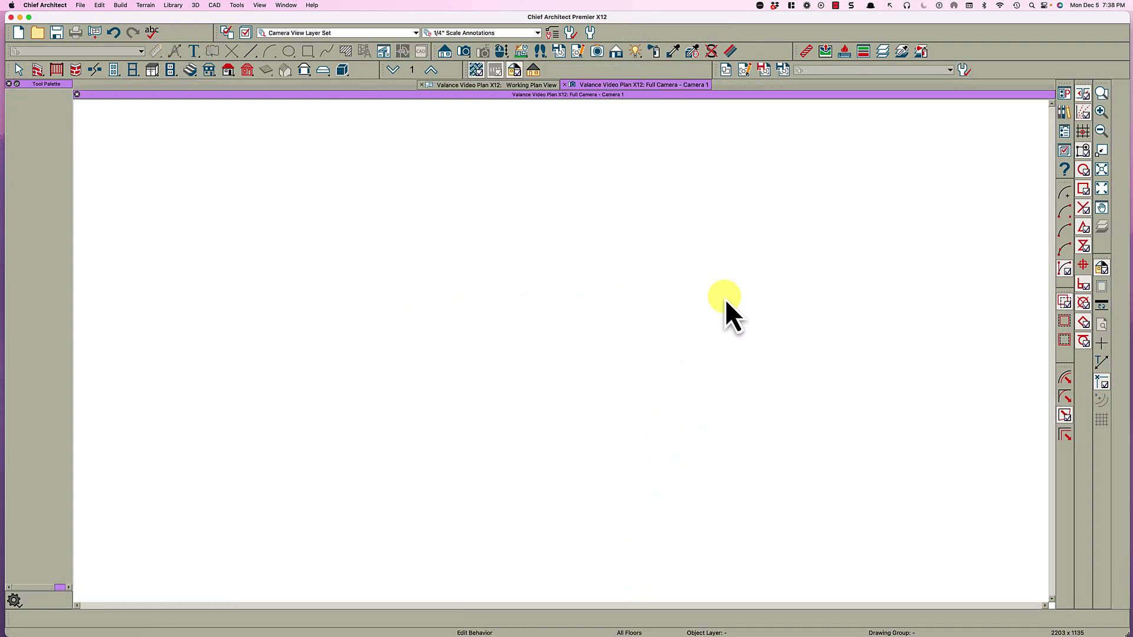
- Paint the arched board and end piece with the Color - Bone material
scroll(725, 299, "down", 2)
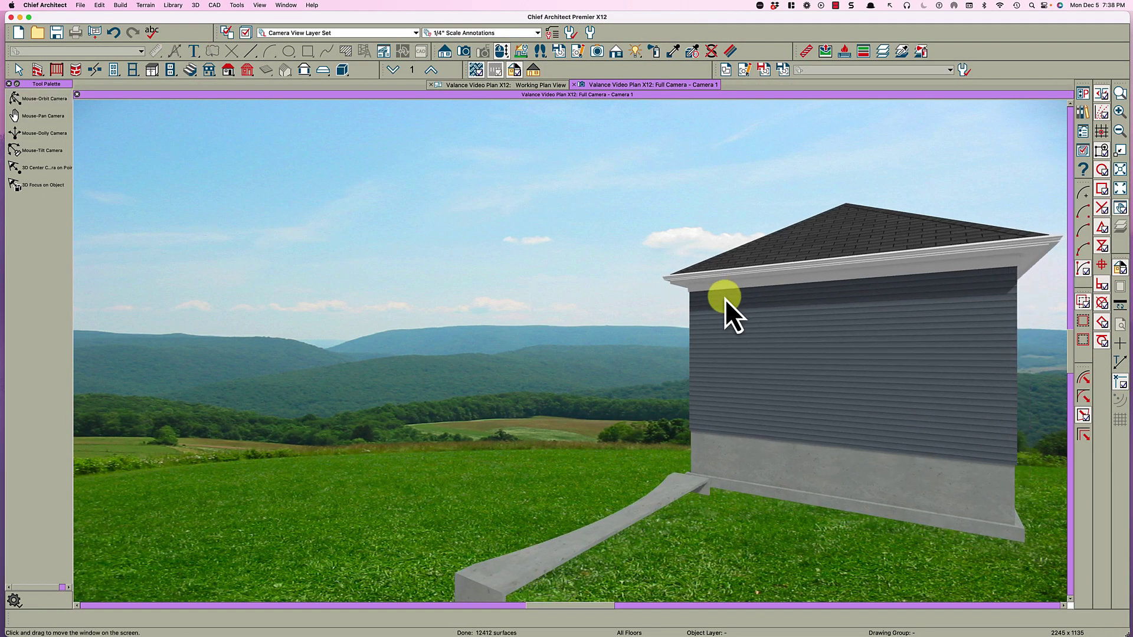
scroll(640, 403, "down", 2)
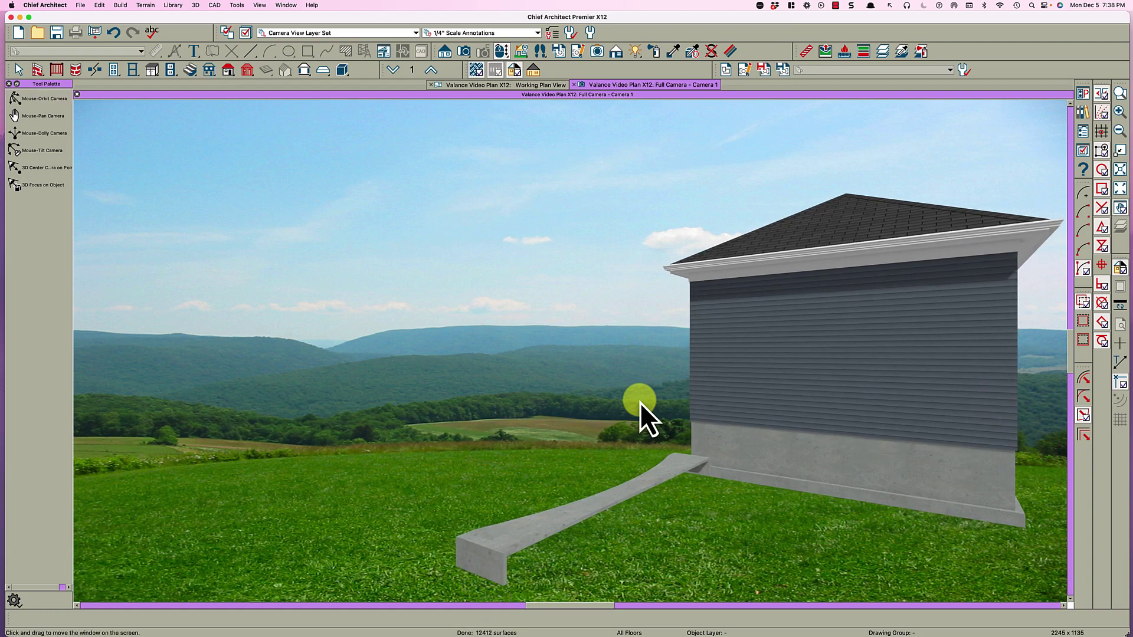
left_click(656, 57)
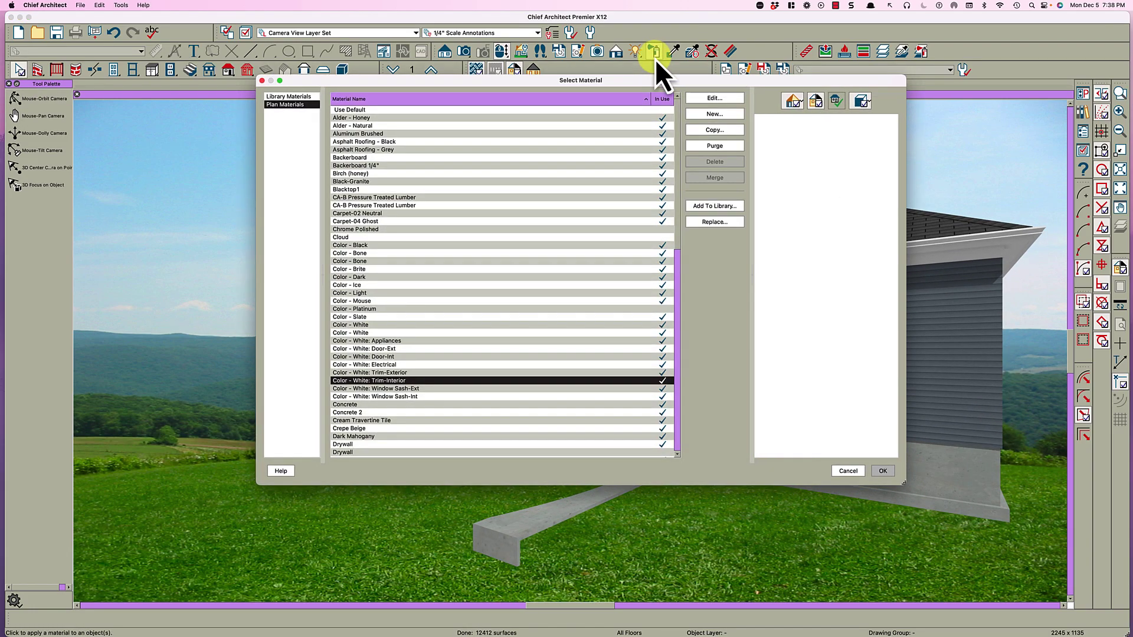
left_click(364, 261)
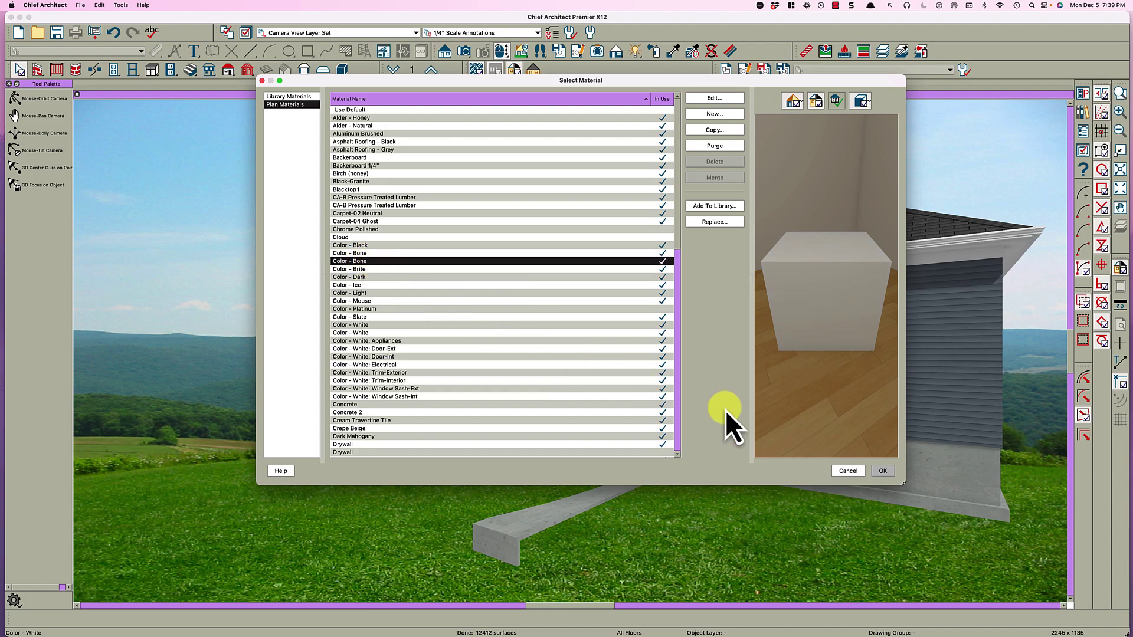
left_click(881, 471)
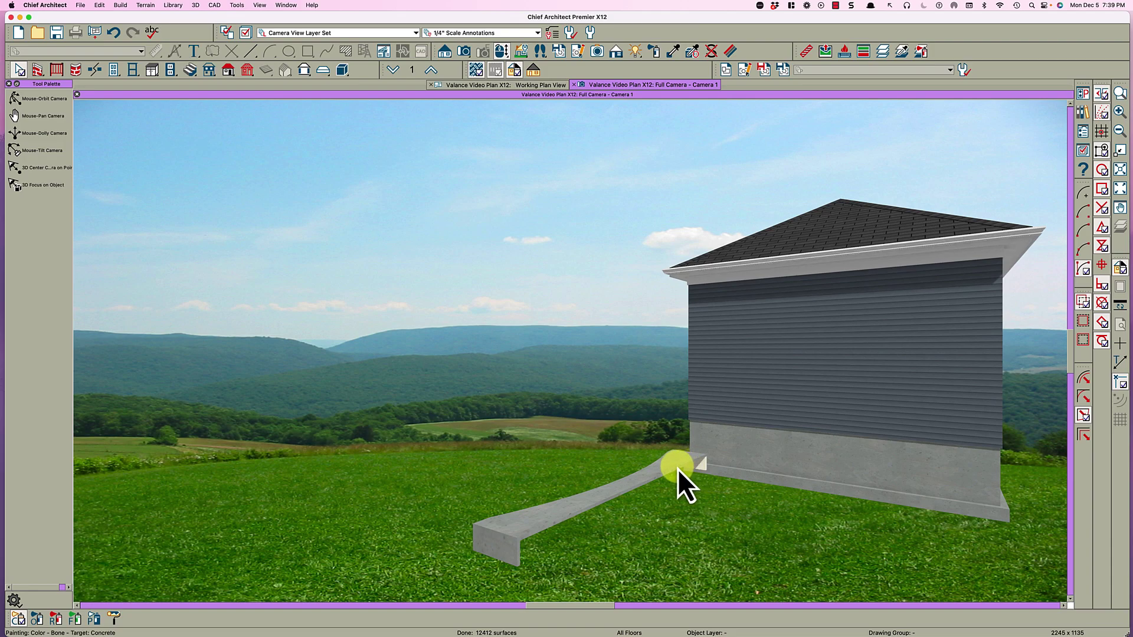
left_click(617, 500)
left_click(504, 557)
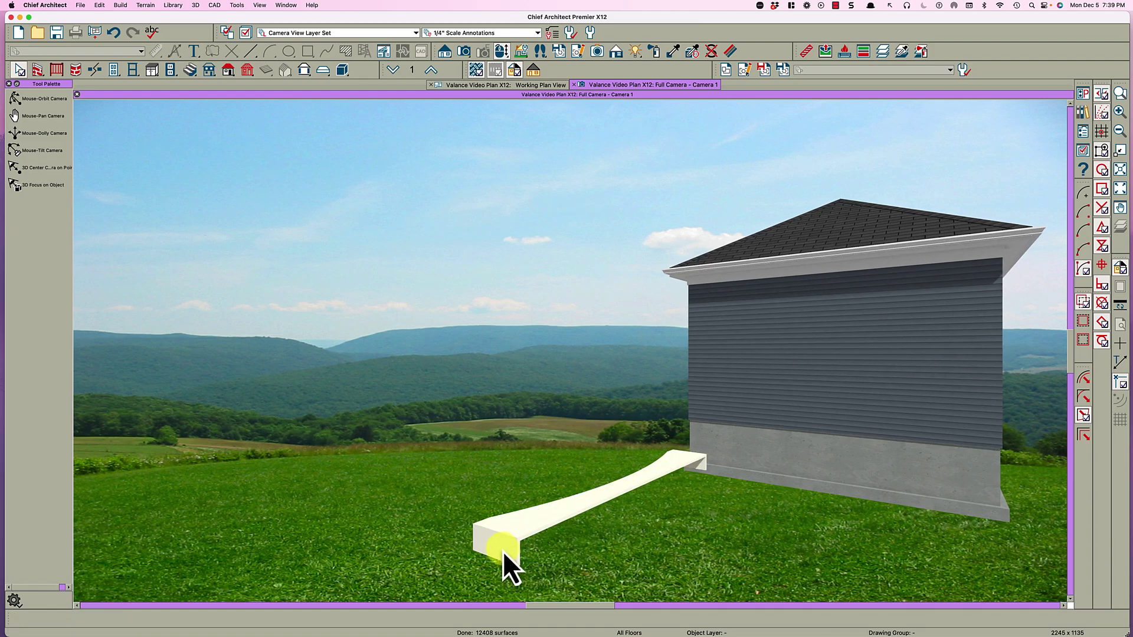
- Select both end pieces and the arched board together
key("space")
left_click(506, 547)
left_click(538, 522, "shift")
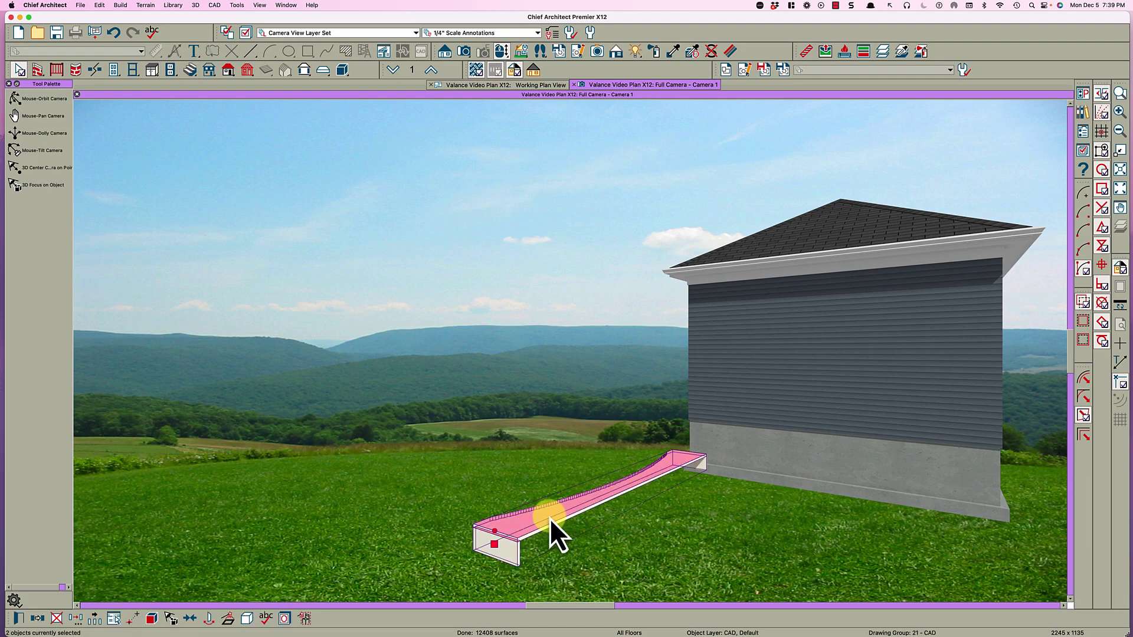
left_click(703, 465, "shift")
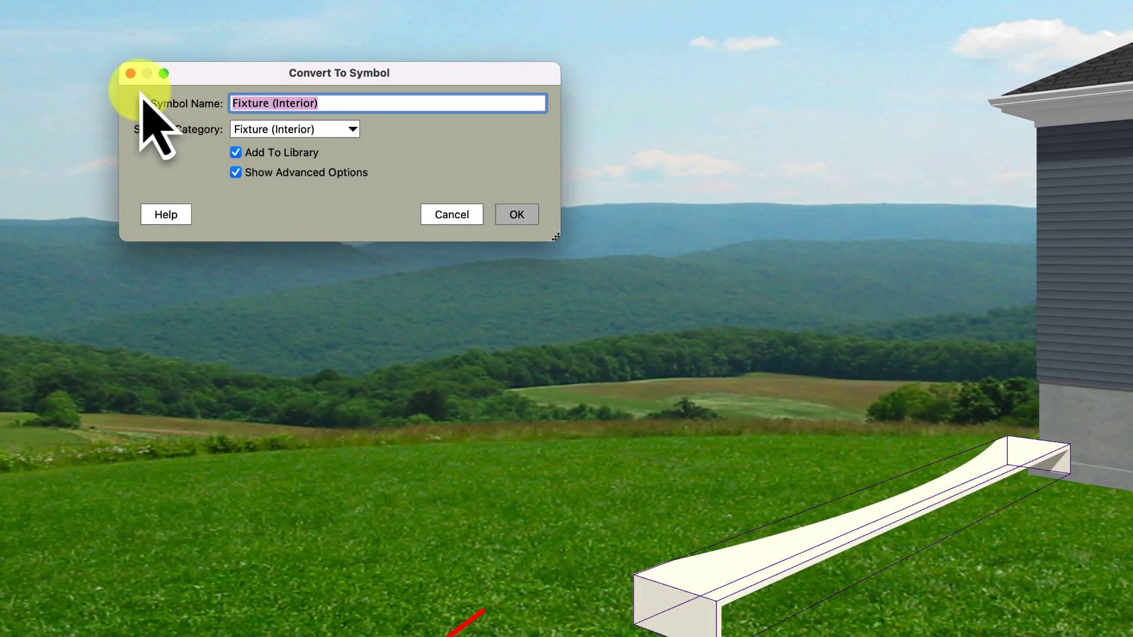
- Name the symbol "__Valance Symbol" and keep the Fixture (Interior) category
key("BackSpace")
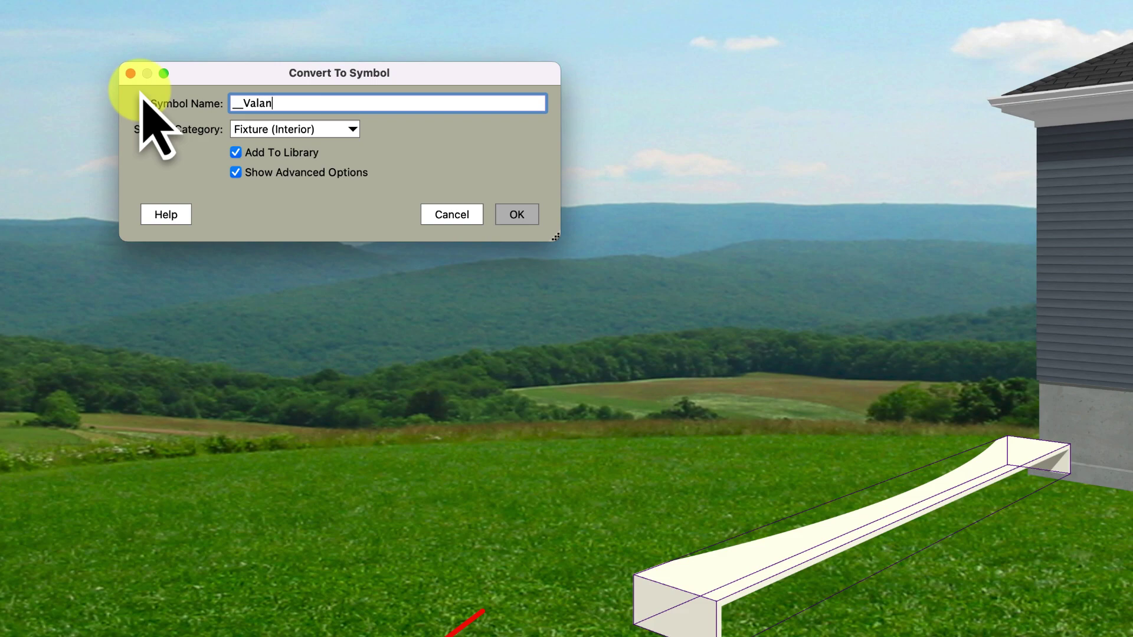
type("__Valance Suybol")
key("BackSpace")
key("BackSpace")
key("BackSpace")
type("mbo")
left_click(267, 130)
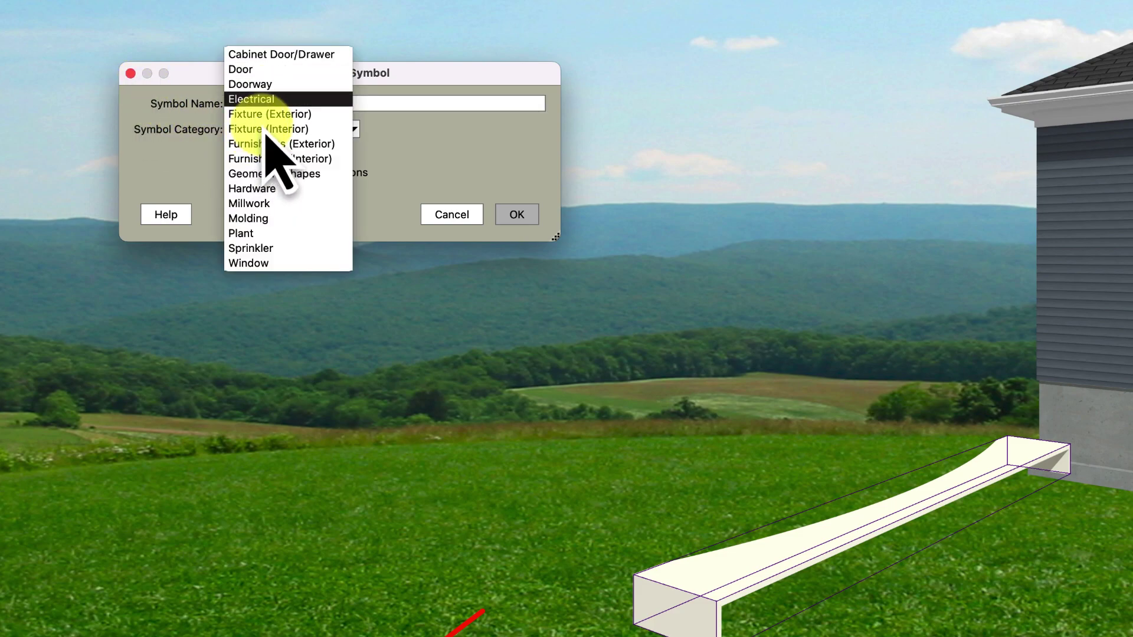
left_click(267, 129)
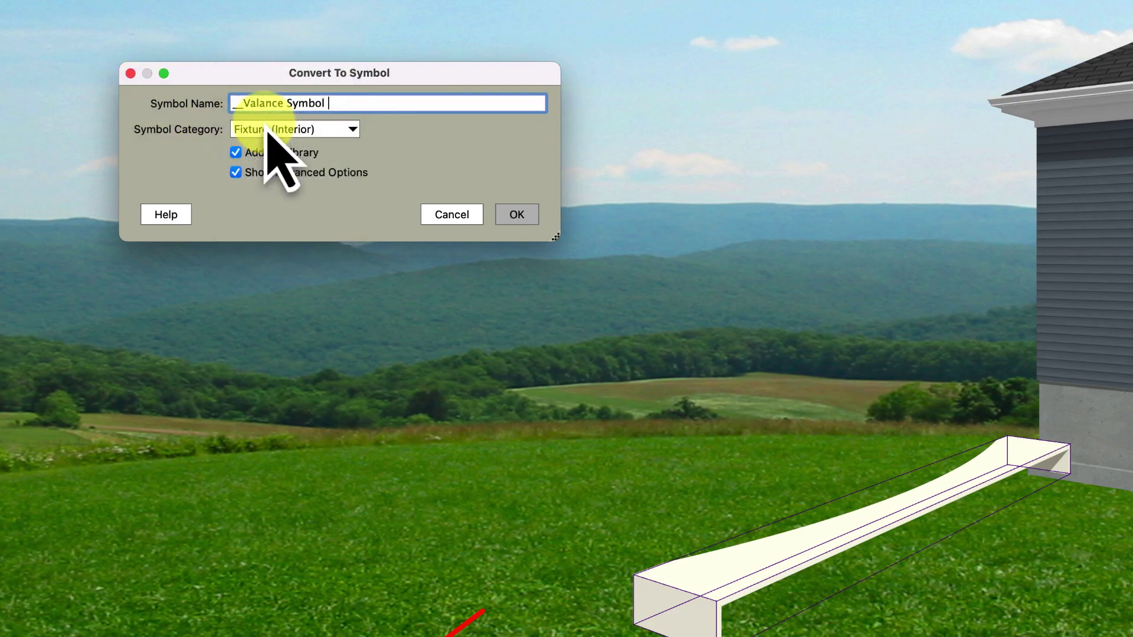
- Create the symbol and rotate it +90° about the X axis so it stands upright
left_click(527, 217)
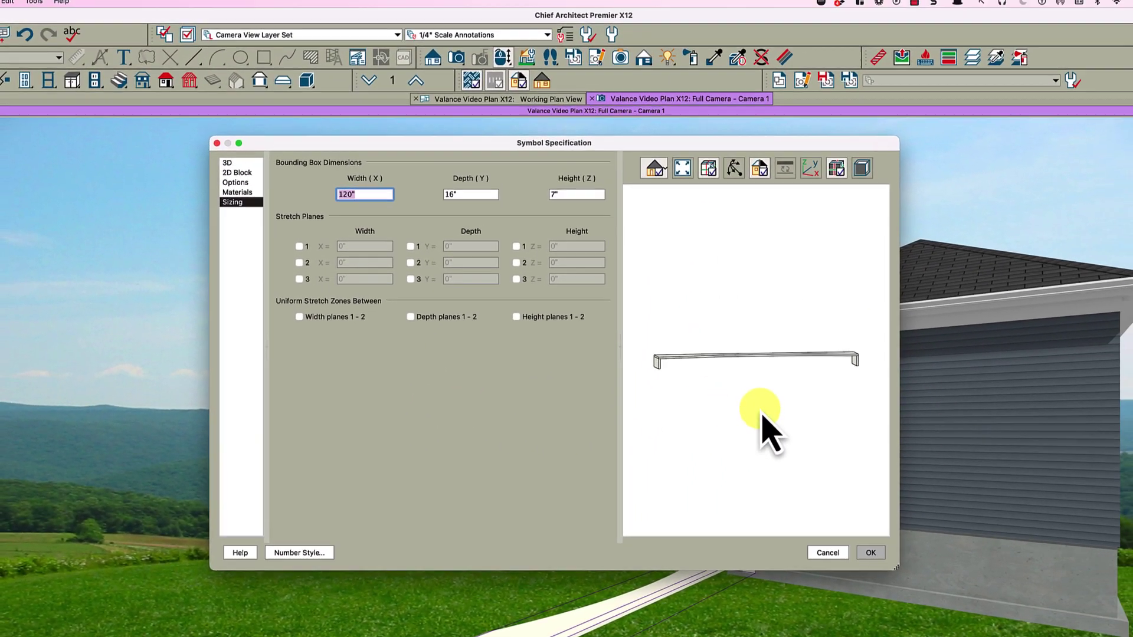
left_click(734, 169)
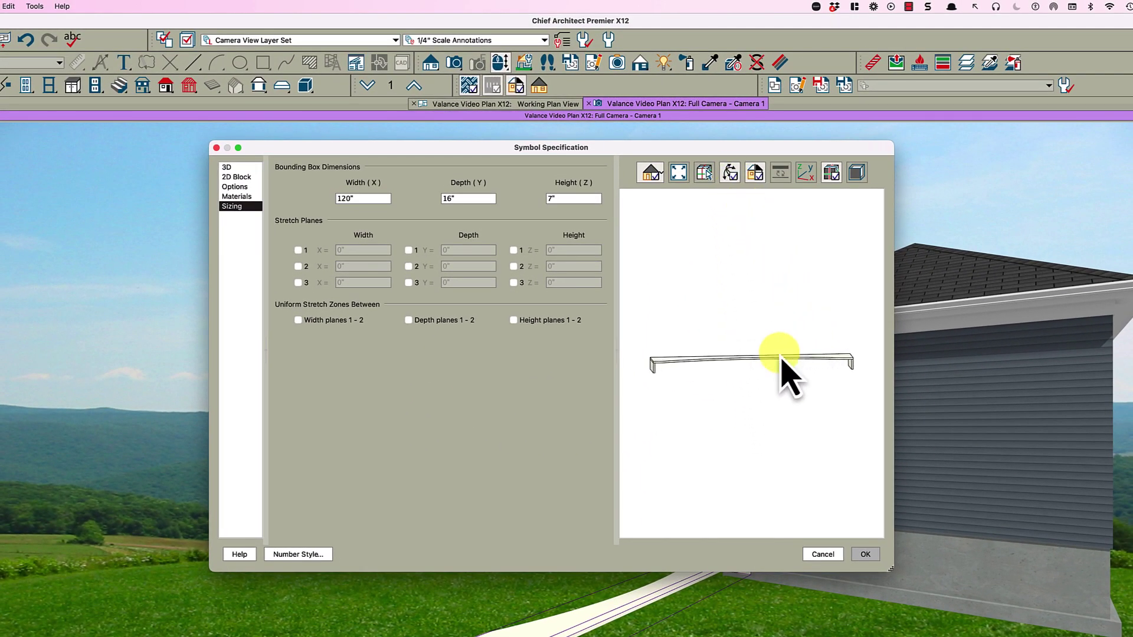
left_click_drag(780, 358, 630, 378)
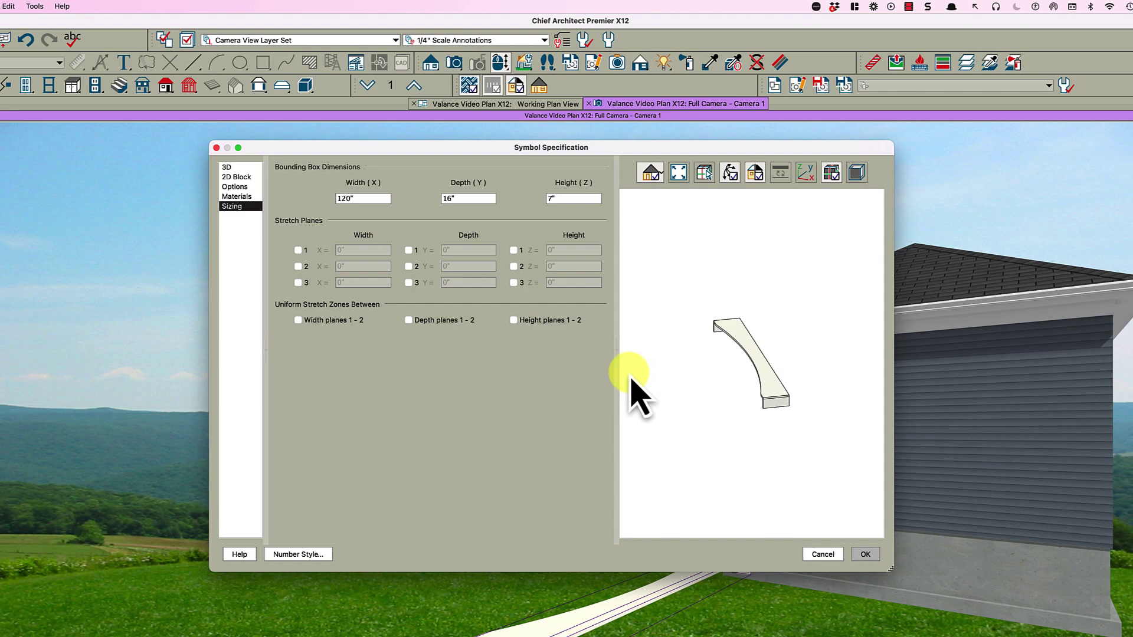
left_click(806, 173)
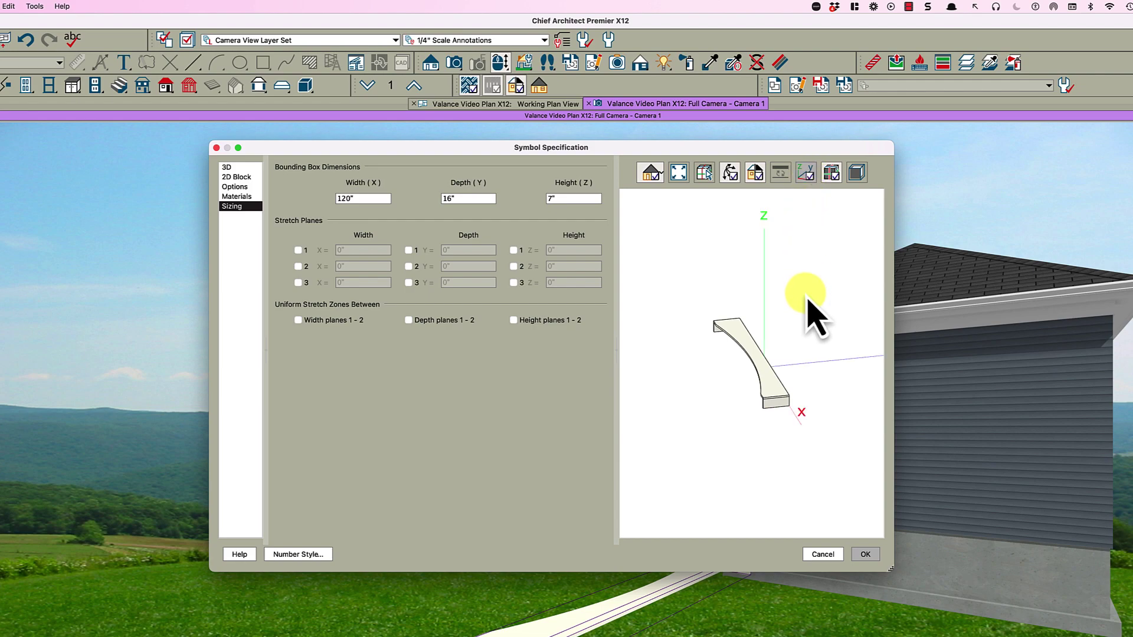
left_click_drag(807, 298, 758, 327)
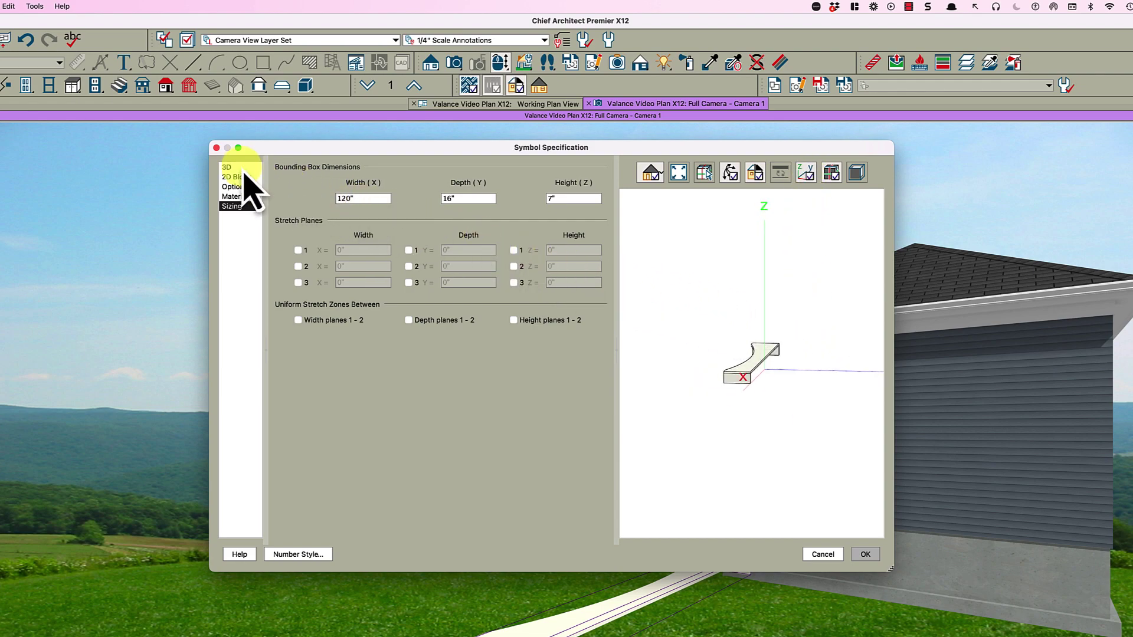
left_click(230, 167)
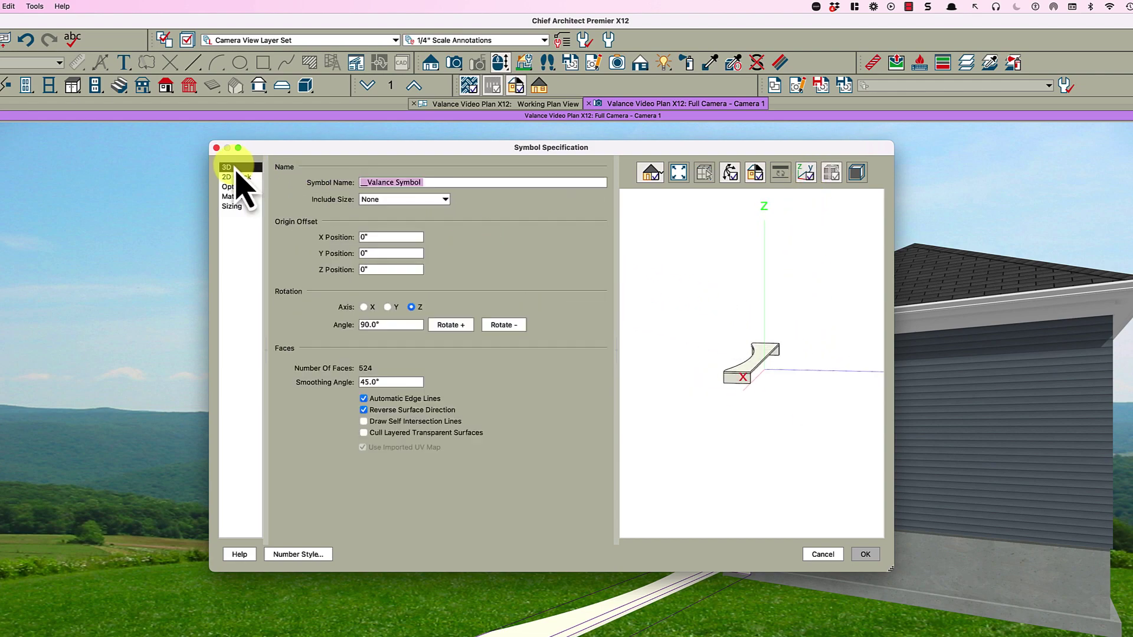
left_click(363, 306)
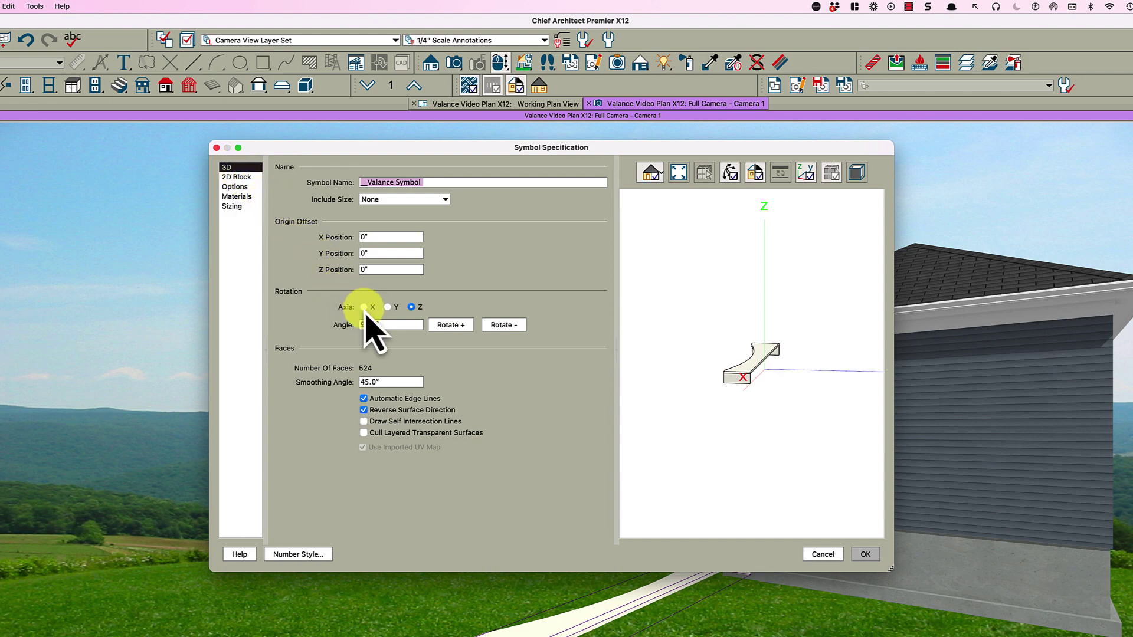
left_click(453, 331)
left_click_drag(703, 399, 815, 386)
- Set the symbol's placement option to Hangs on Wall
left_click(234, 187)
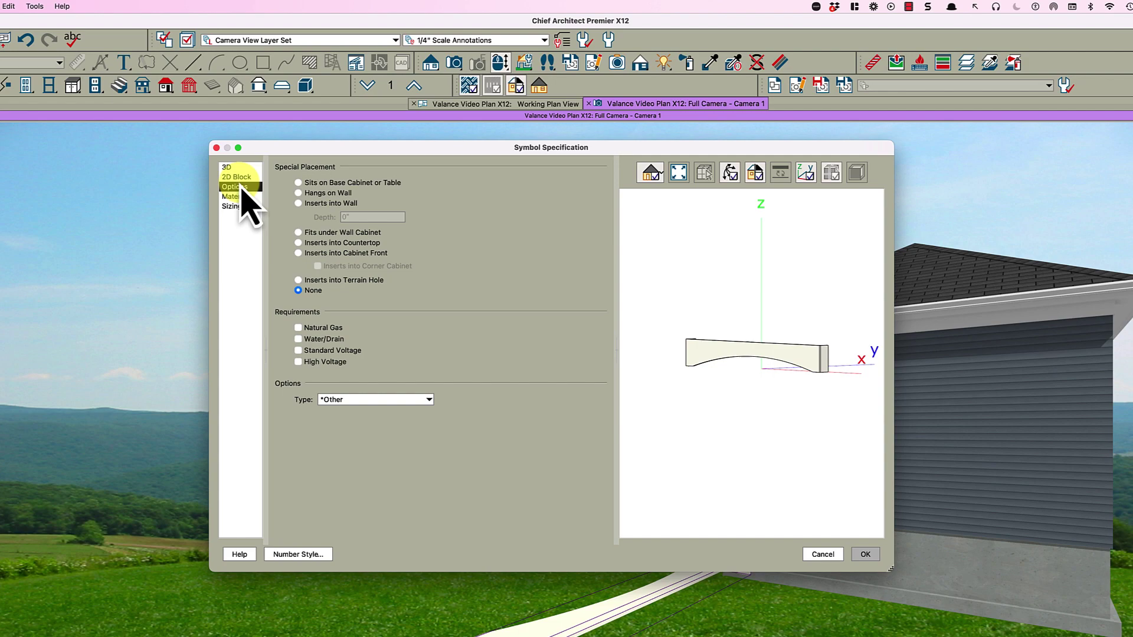
left_click(298, 192)
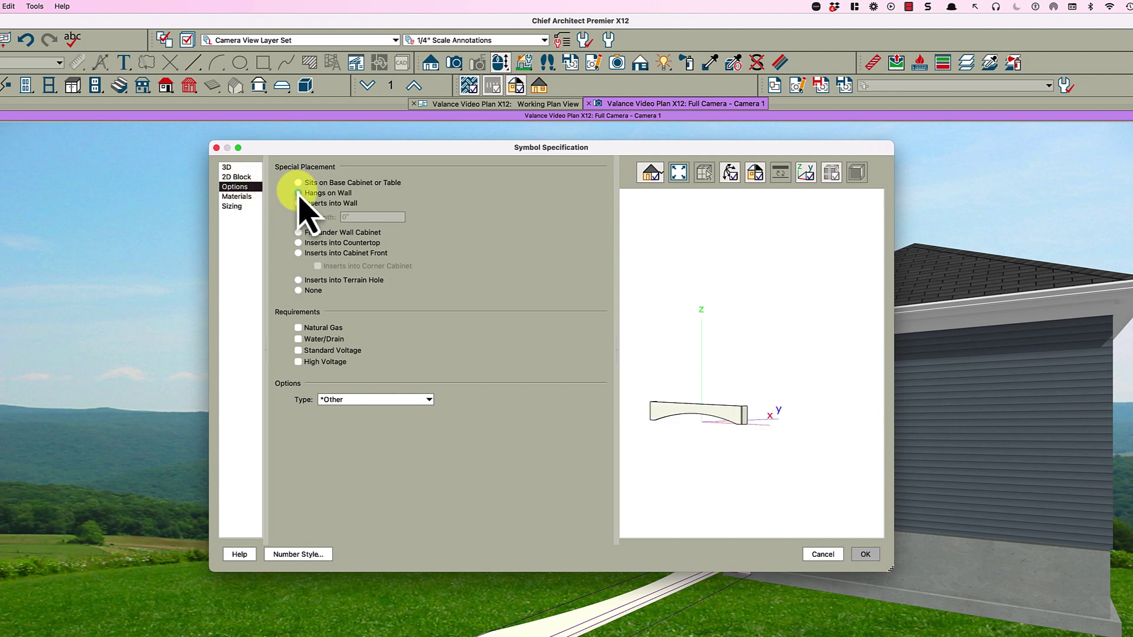
left_click(238, 207)
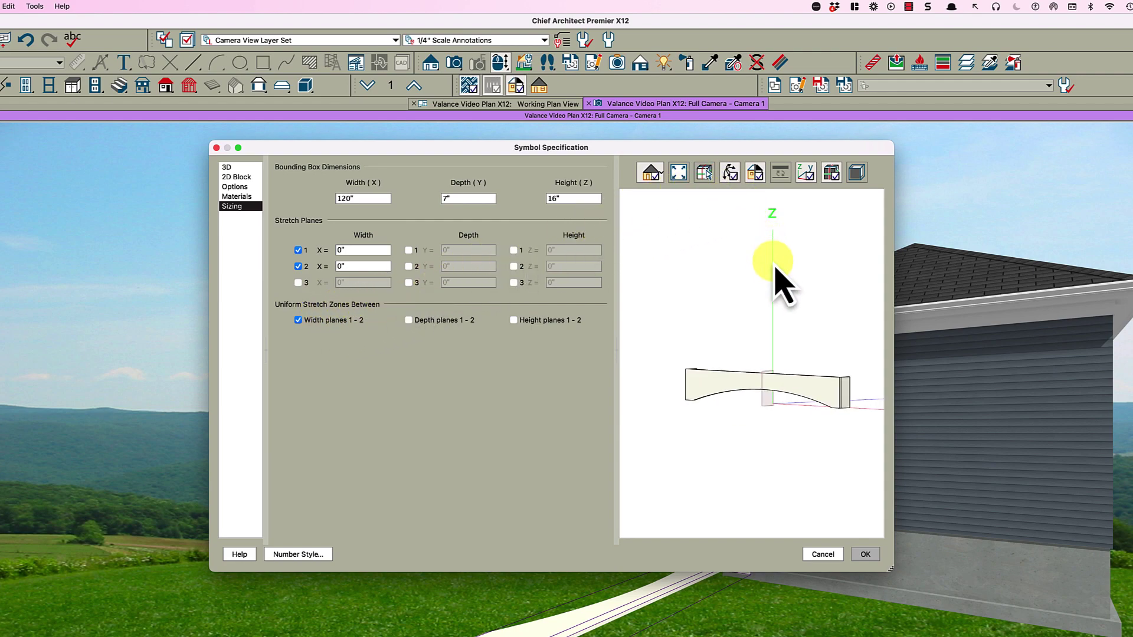
- Enable width stretch planes at -60" and 60"
left_click_drag(774, 267, 661, 400)
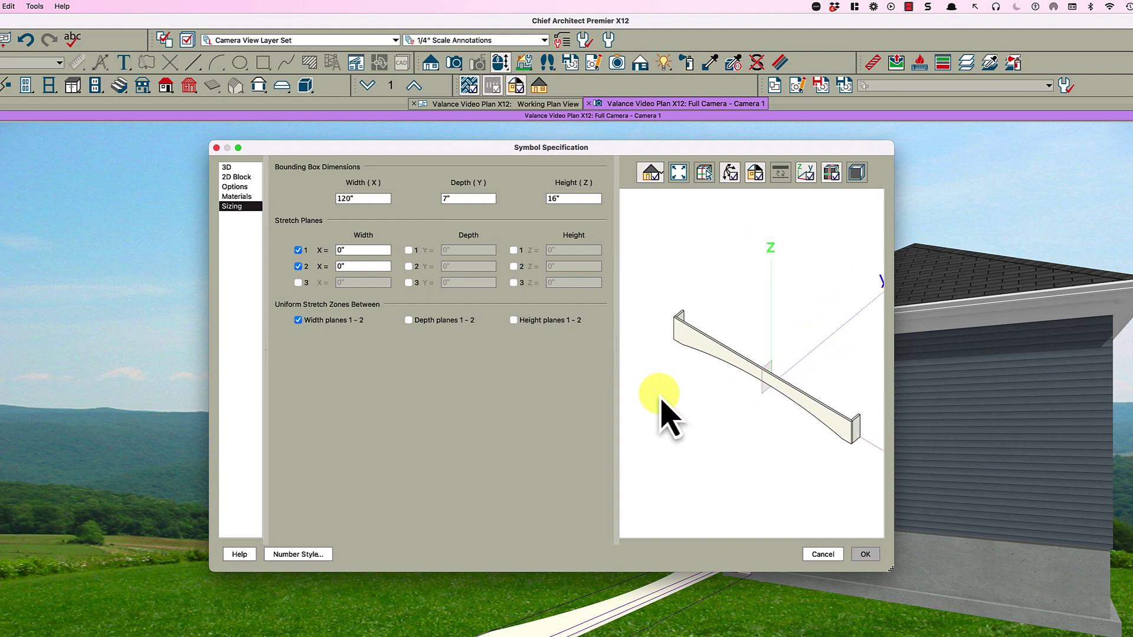
left_click_drag(791, 455, 903, 442)
left_click(690, 374)
left_click(359, 253)
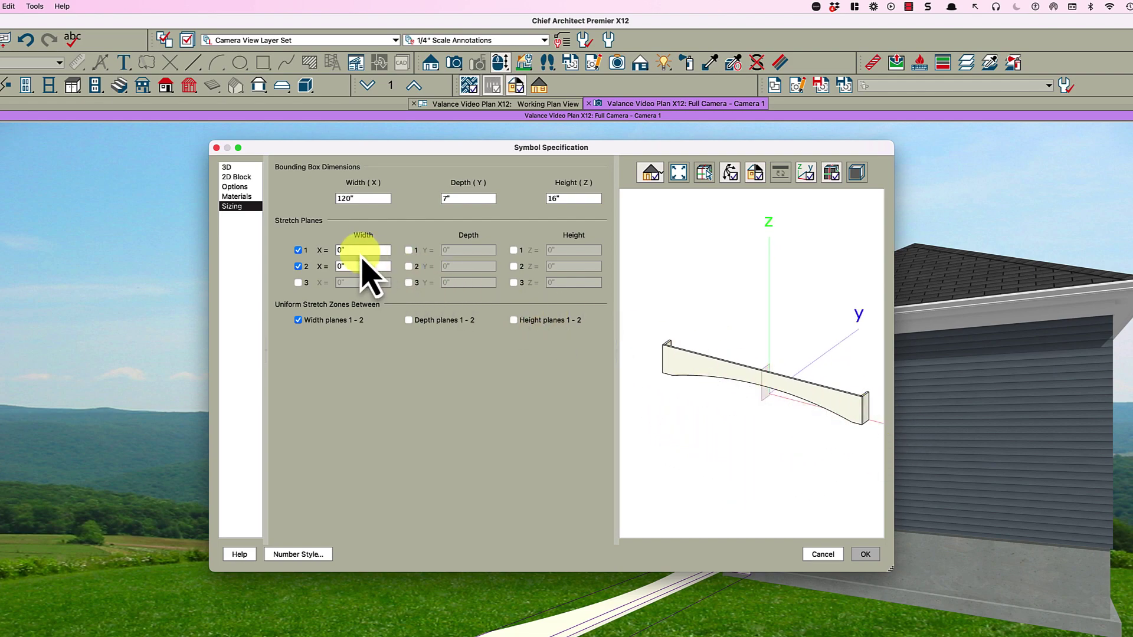
left_click(362, 253)
type("-60")
key("Tab")
key("Tab")
key("Tab")
key("Tab")
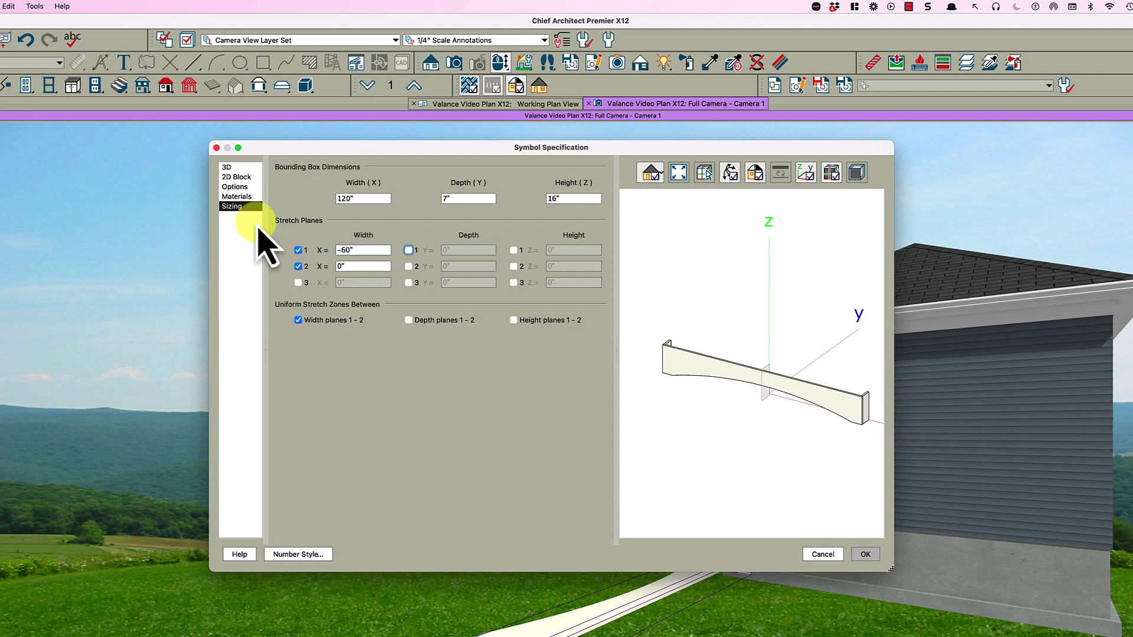
type("60")
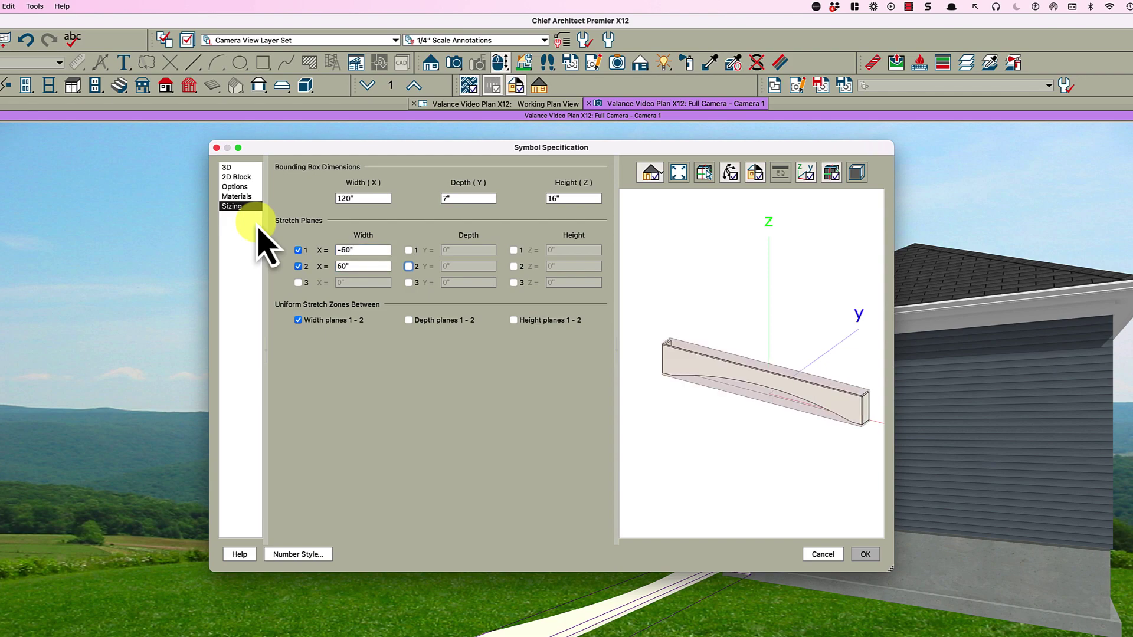
left_click_drag(766, 392, 540, 407)
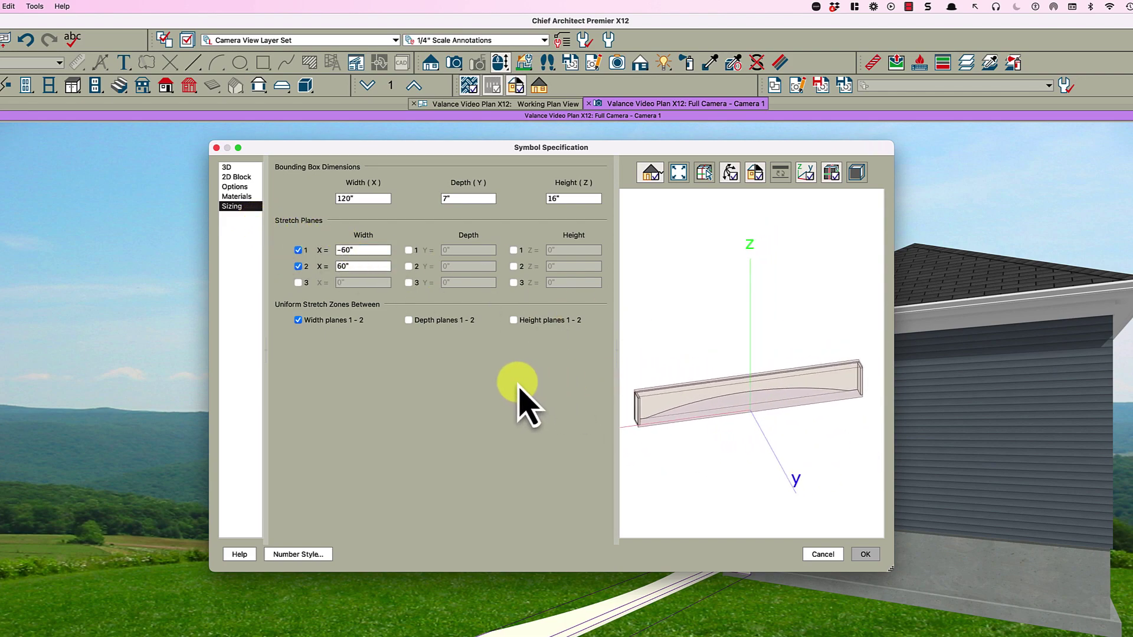
left_click_drag(643, 456, 910, 430)
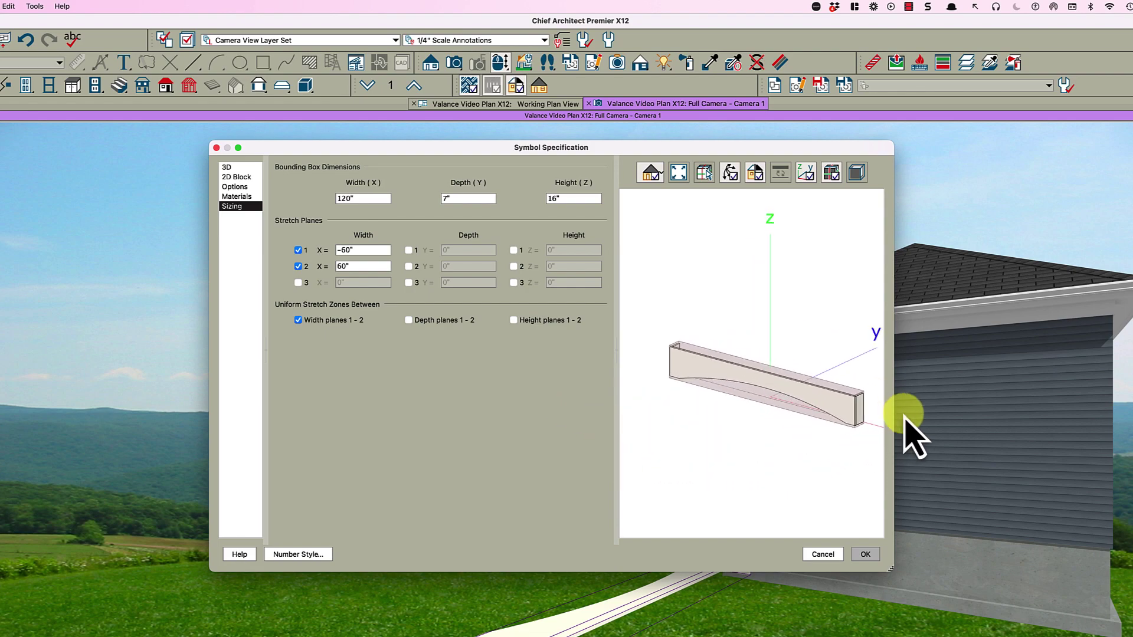
left_click_drag(738, 414, 830, 417)
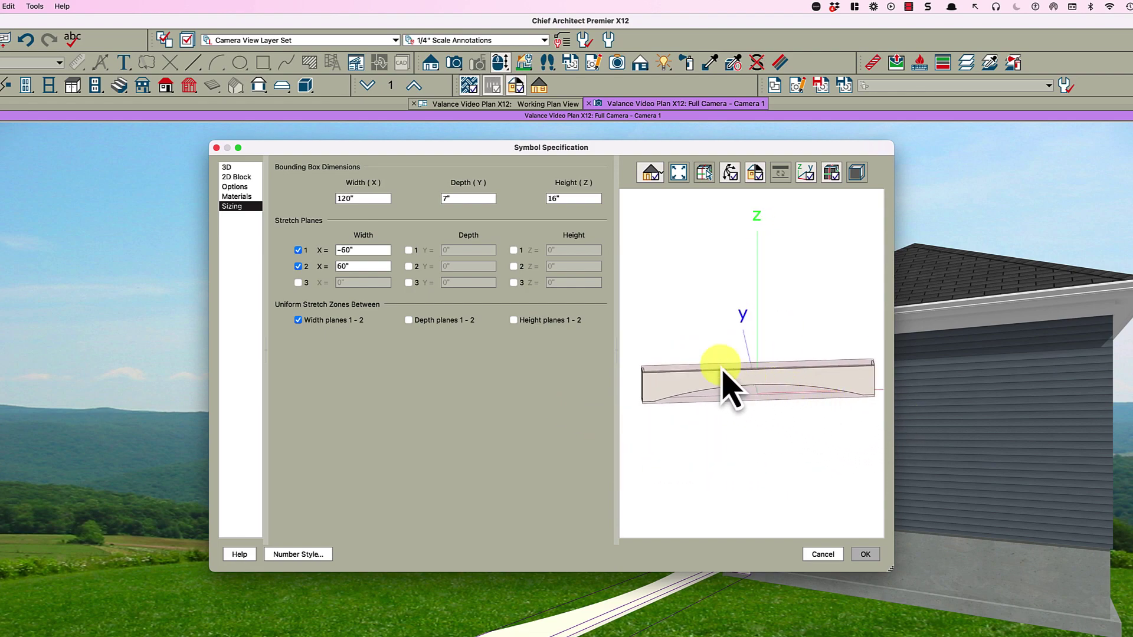
- Add a depth stretch plane at -3" and a height stretch plane at 12", then confirm
left_click(408, 250)
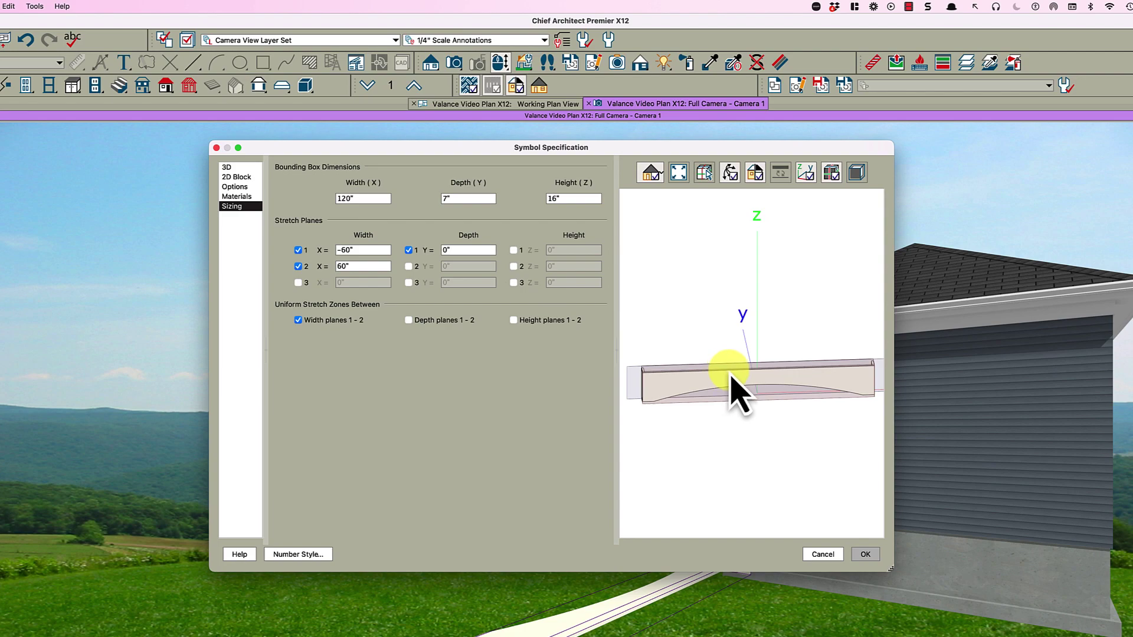
left_click_drag(738, 391, 563, 391)
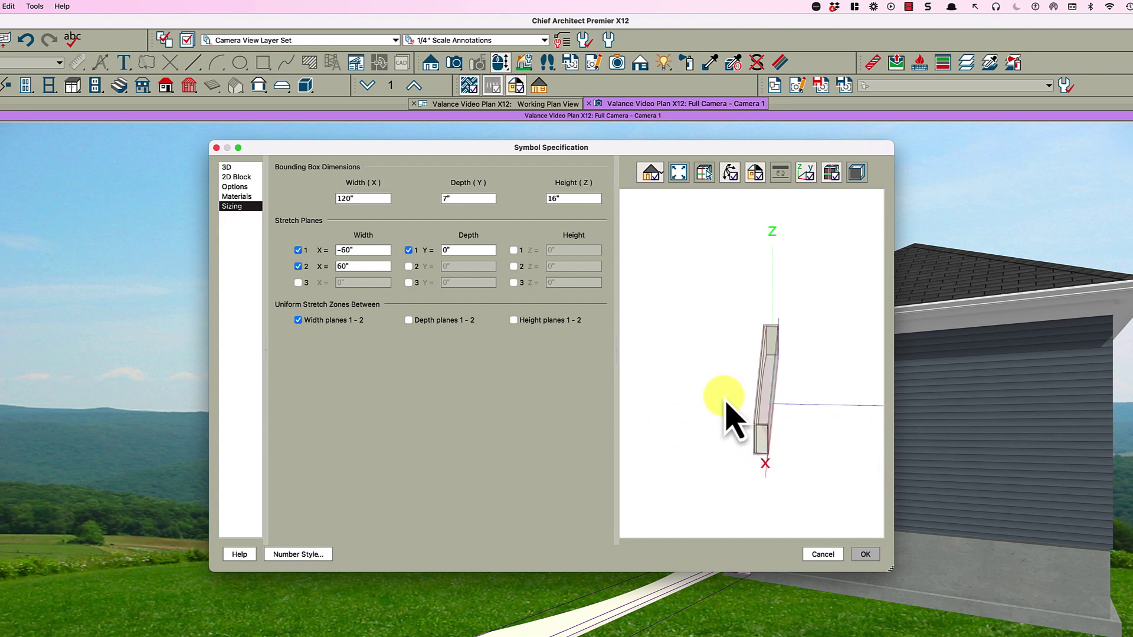
left_click_drag(738, 405, 791, 411)
left_click(469, 250)
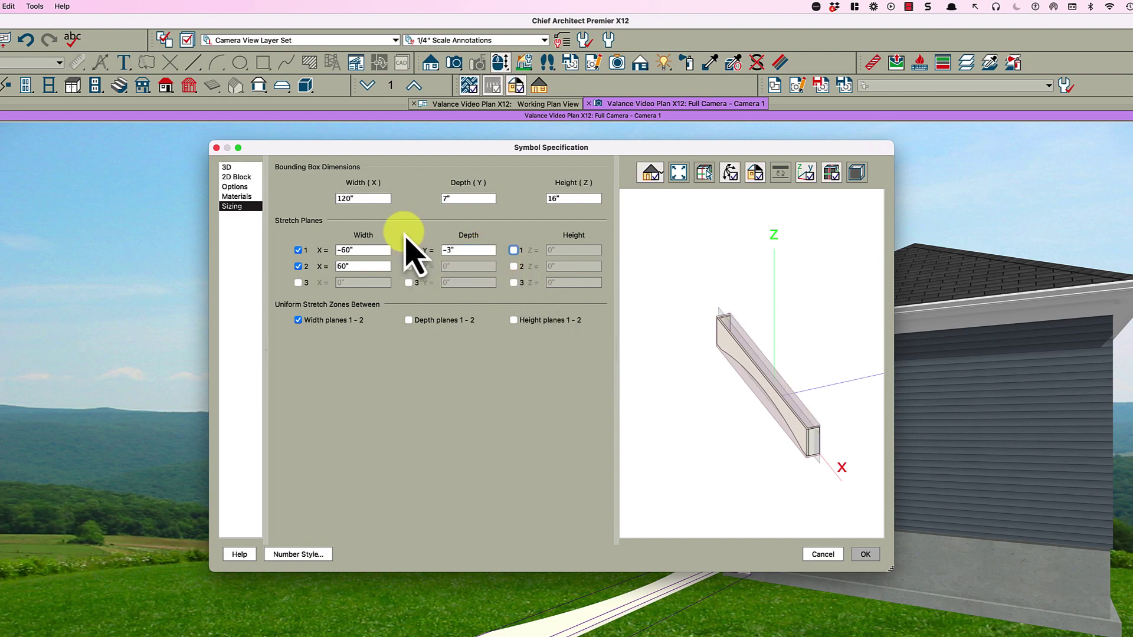
left_click(527, 251)
left_click(573, 250)
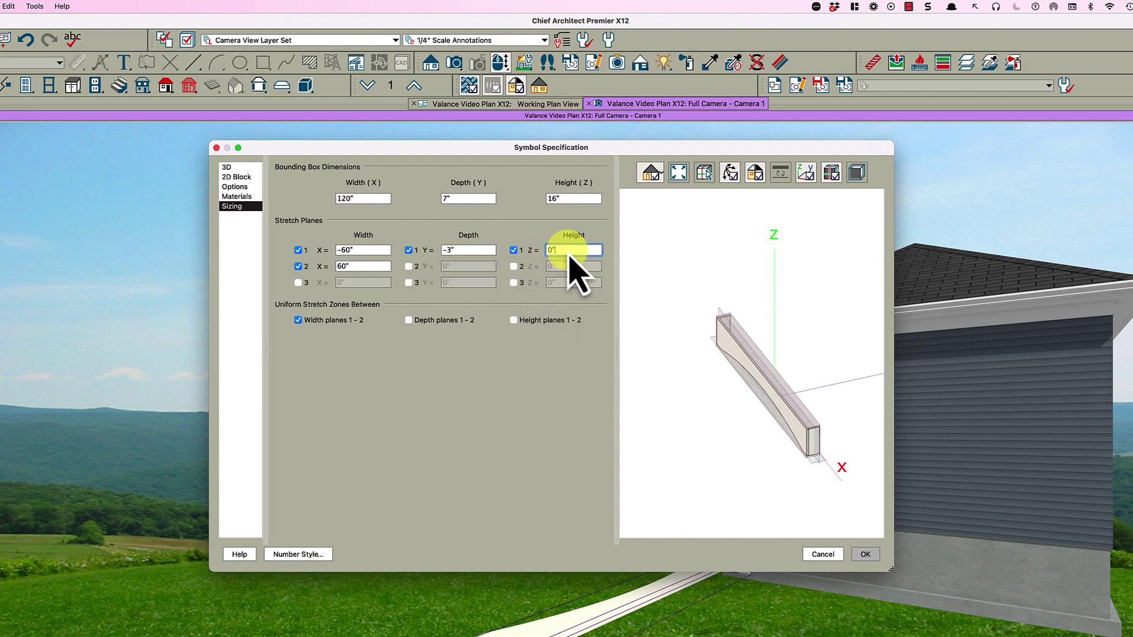
key("Tab")
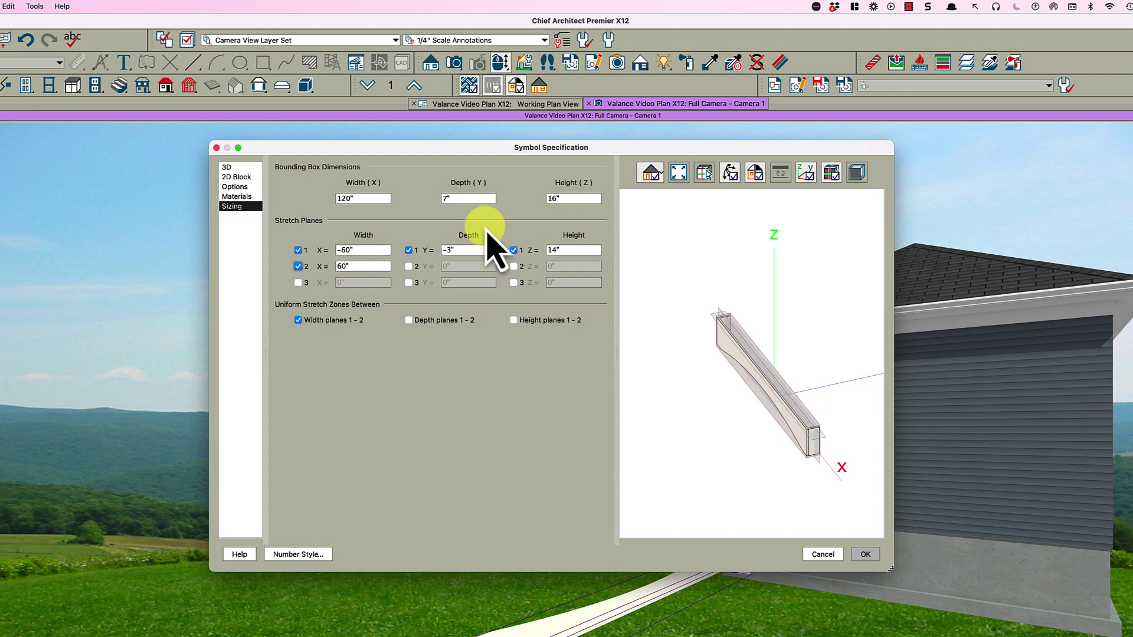
left_click_drag(753, 455, 822, 403)
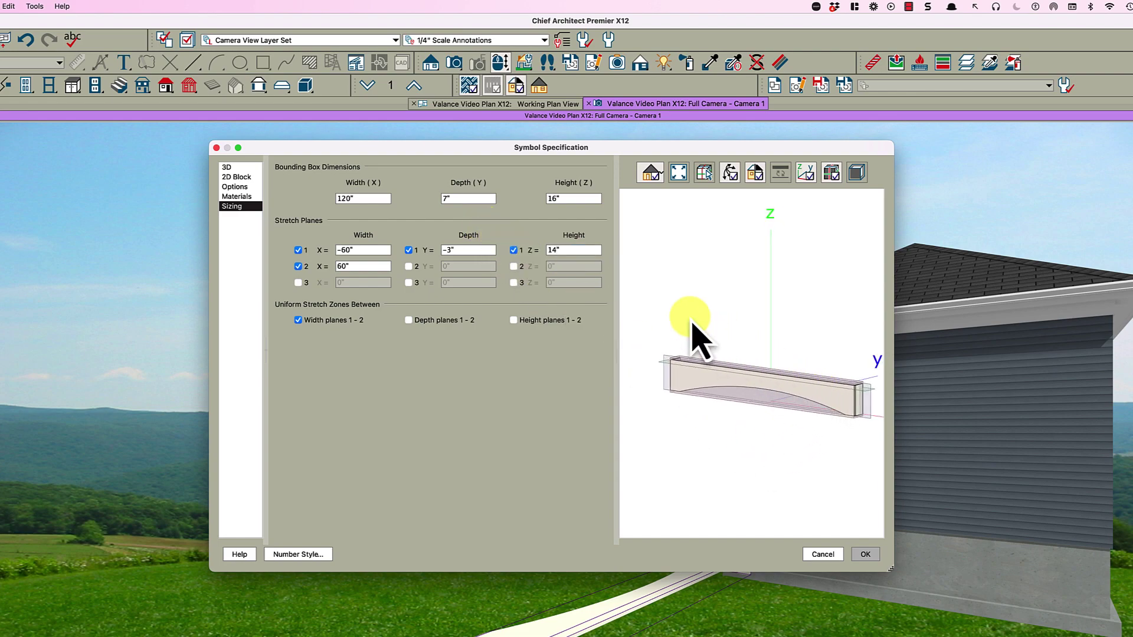
left_click(574, 250)
type("12")
key("Tab")
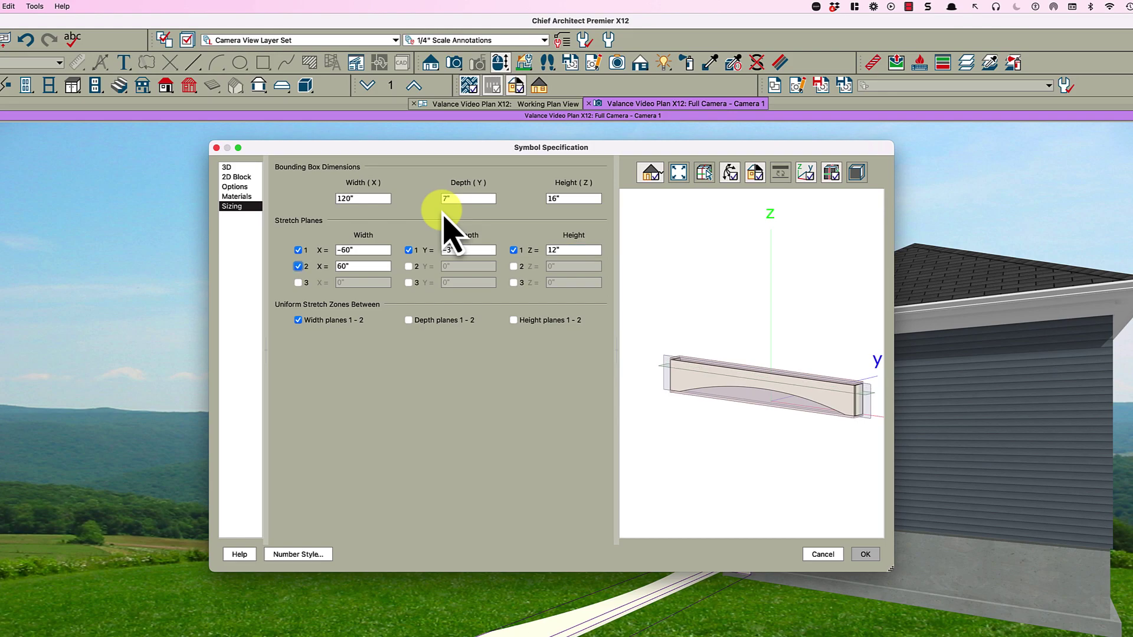
left_click(865, 554)
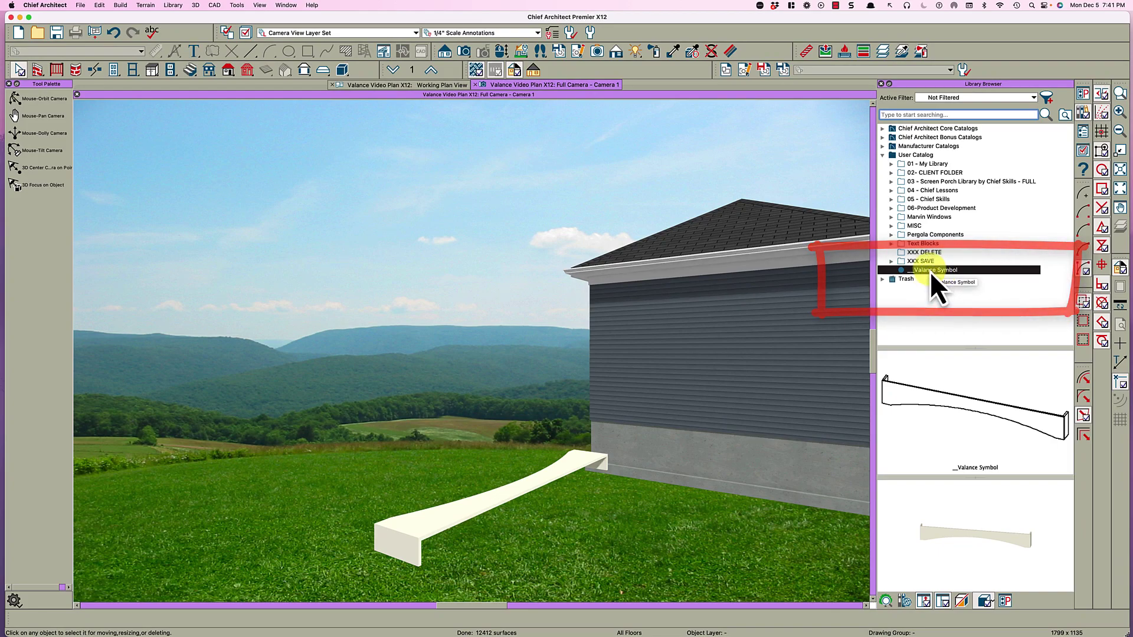
- Open the __Valance Symbol library entry and set its Finished Floor to Top to 120 1/2"
right_click(930, 272)
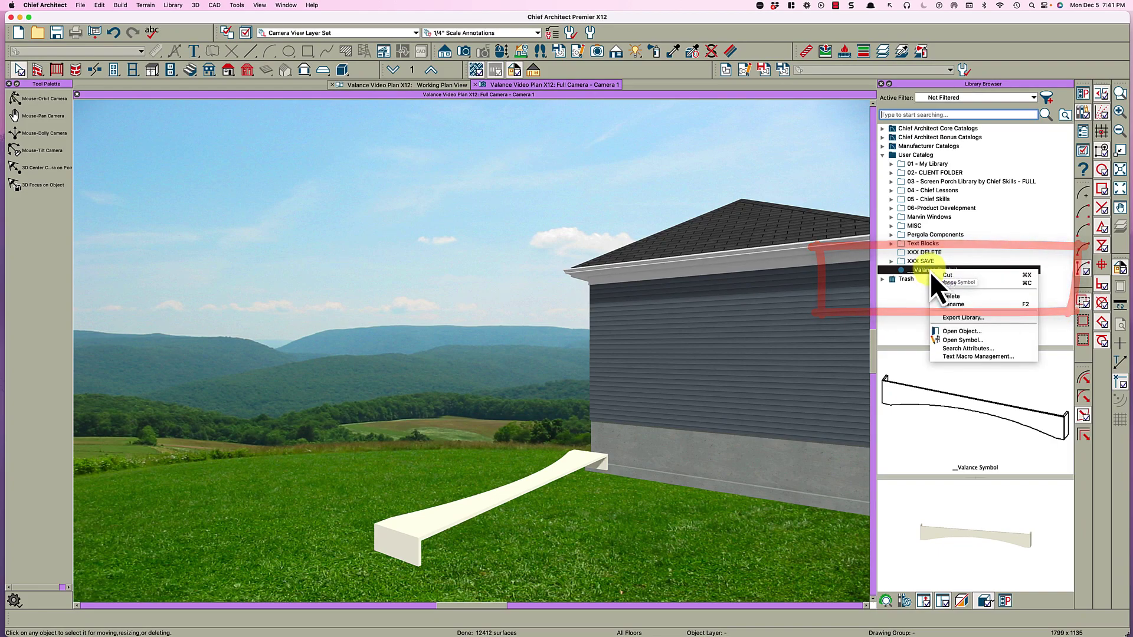
left_click(961, 332)
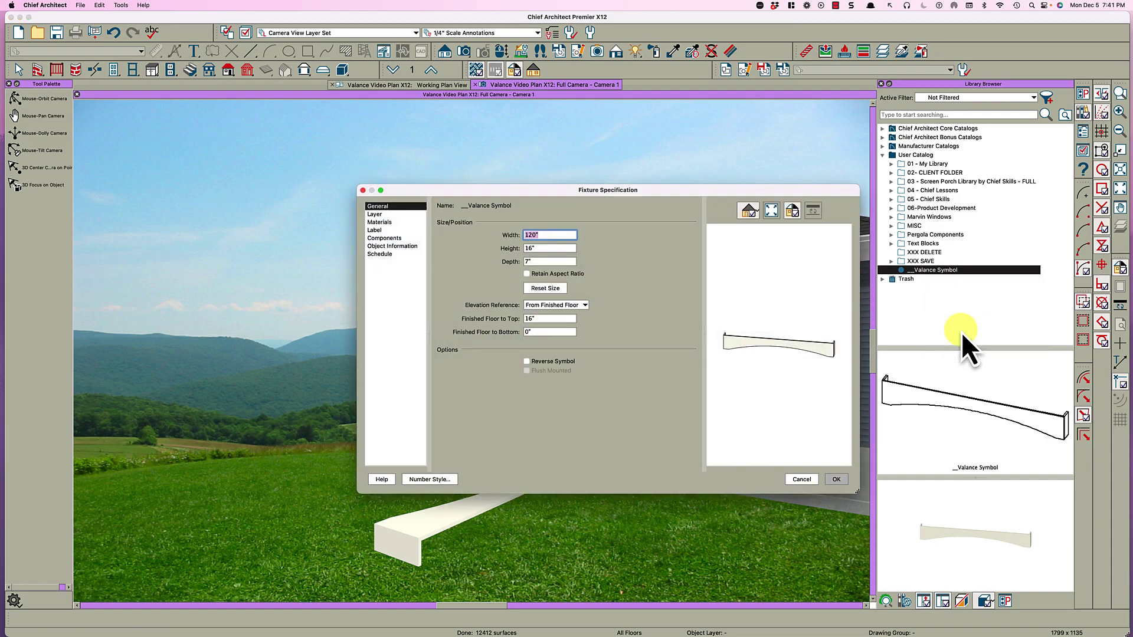
left_click(544, 319)
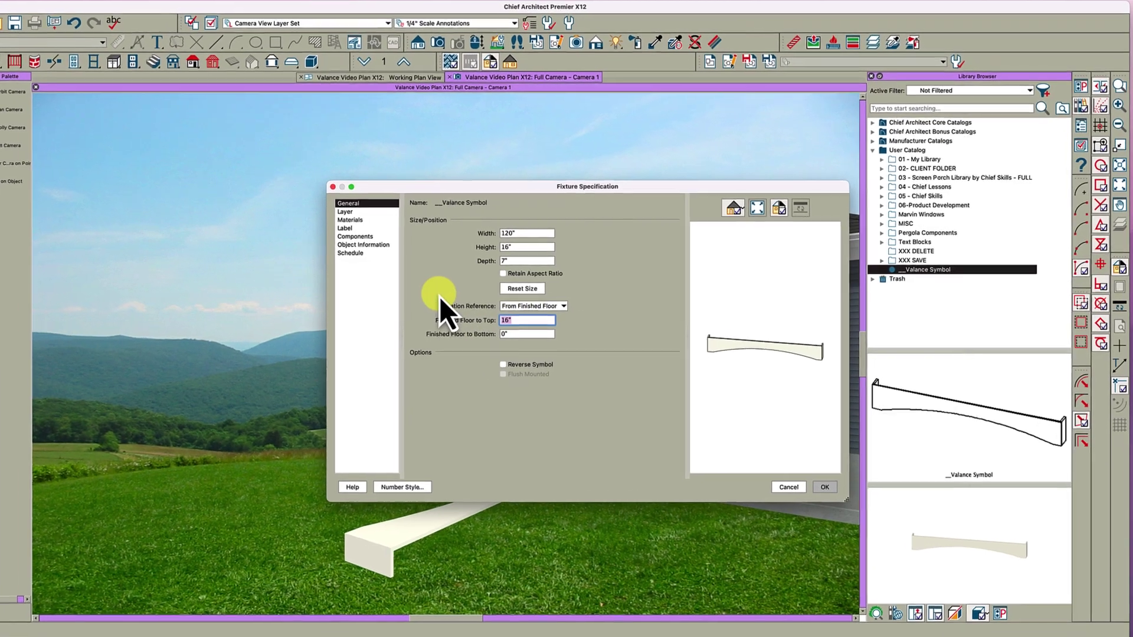
type("120.5")
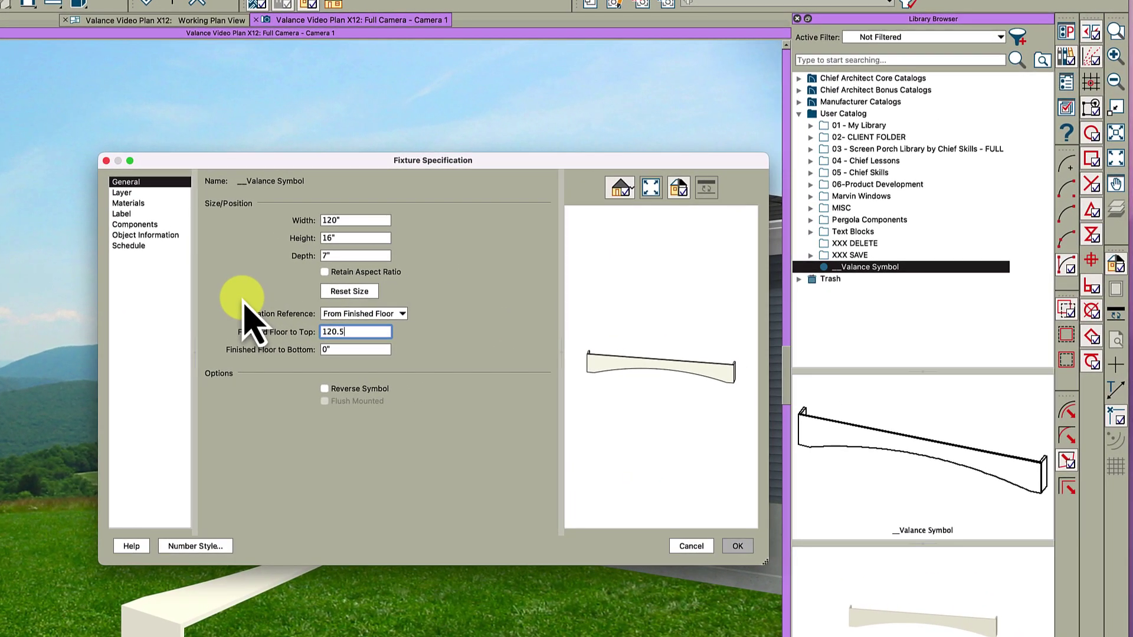
key("Tab")
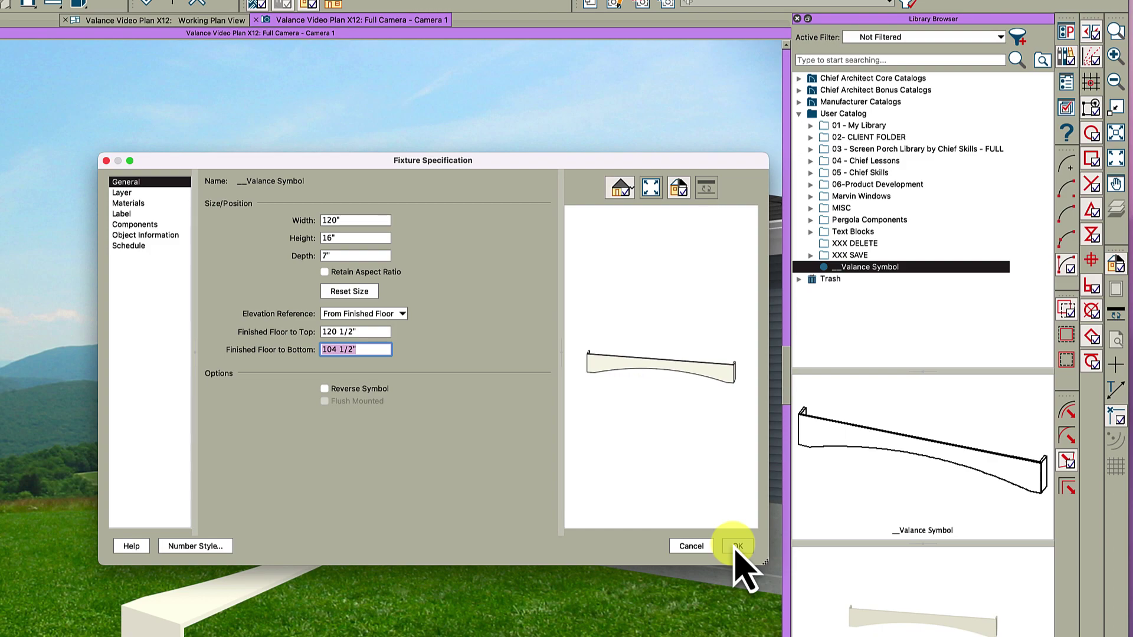
left_click(369, 333)
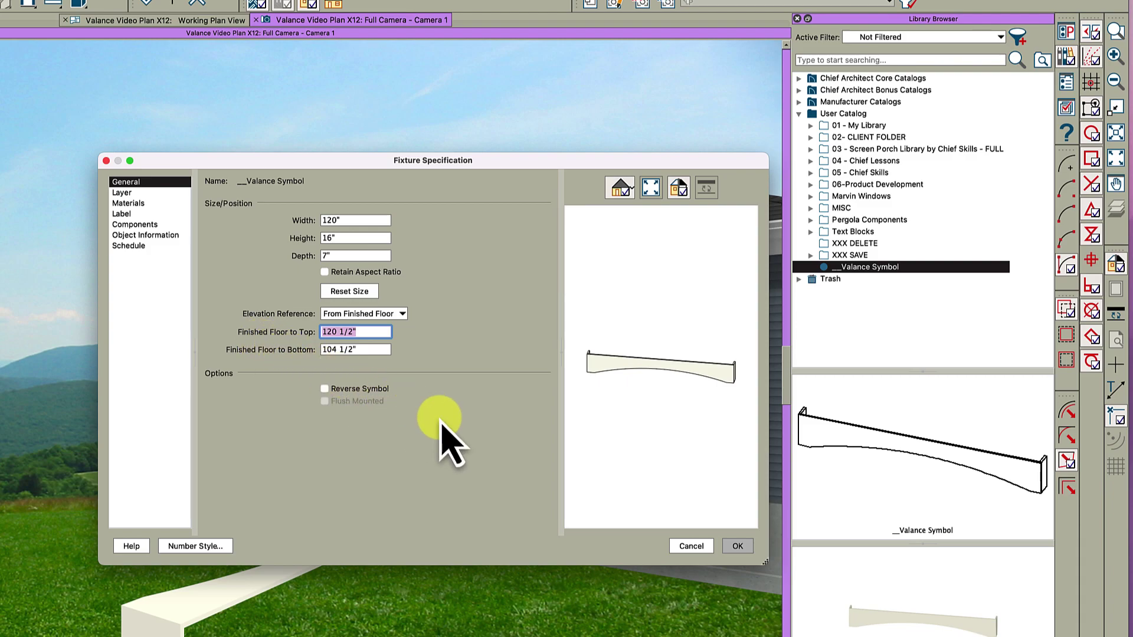
left_click(737, 546)
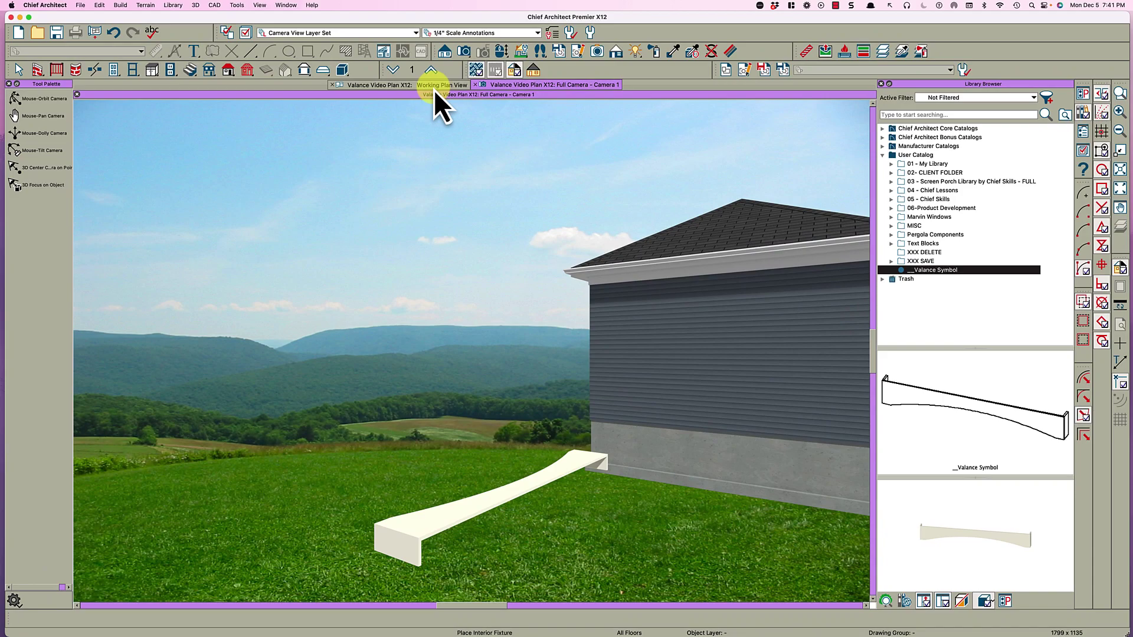
- Place the valance symbol in the floor plan near the French doors and select it
left_click(433, 88)
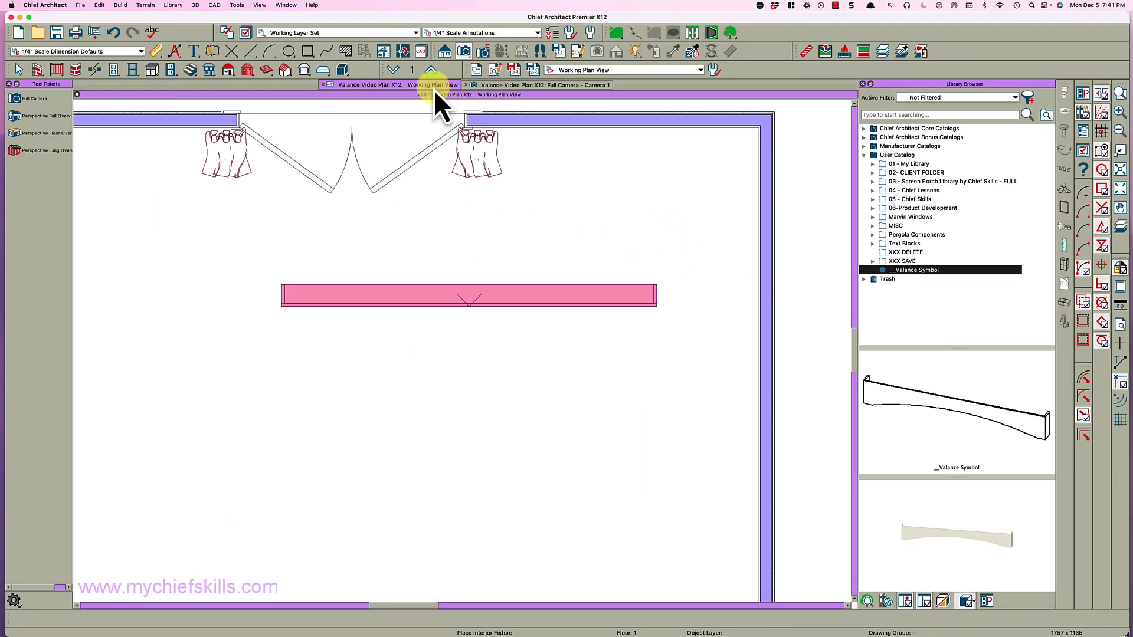
scroll(404, 192, "down", 2)
scroll(384, 272, "right", 3)
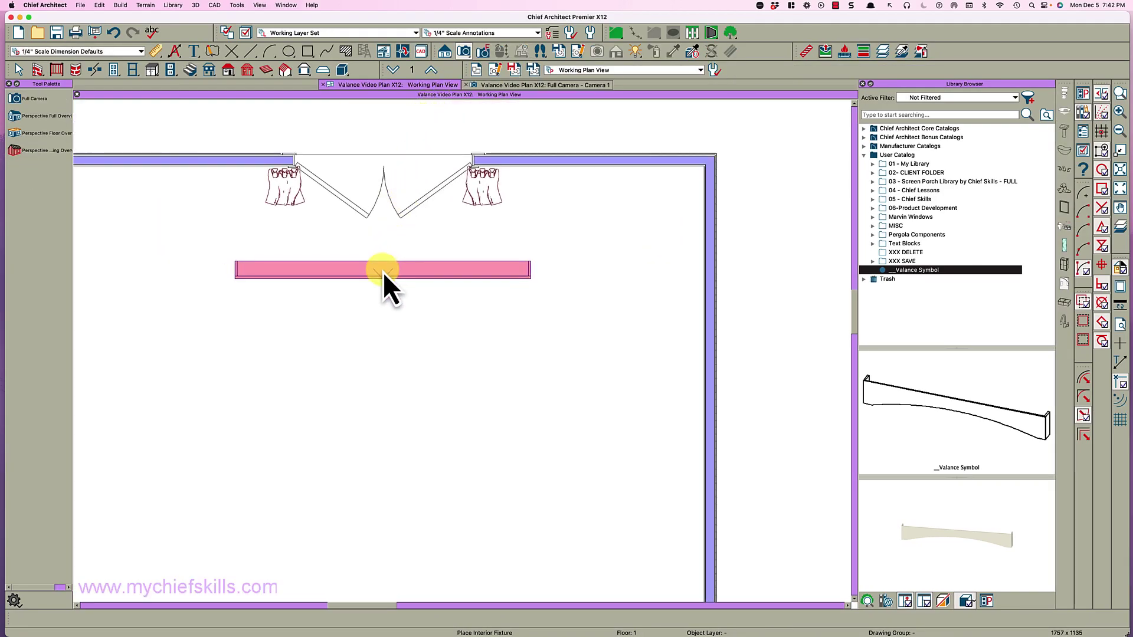
left_click(383, 271)
scroll(391, 288, "up", 2)
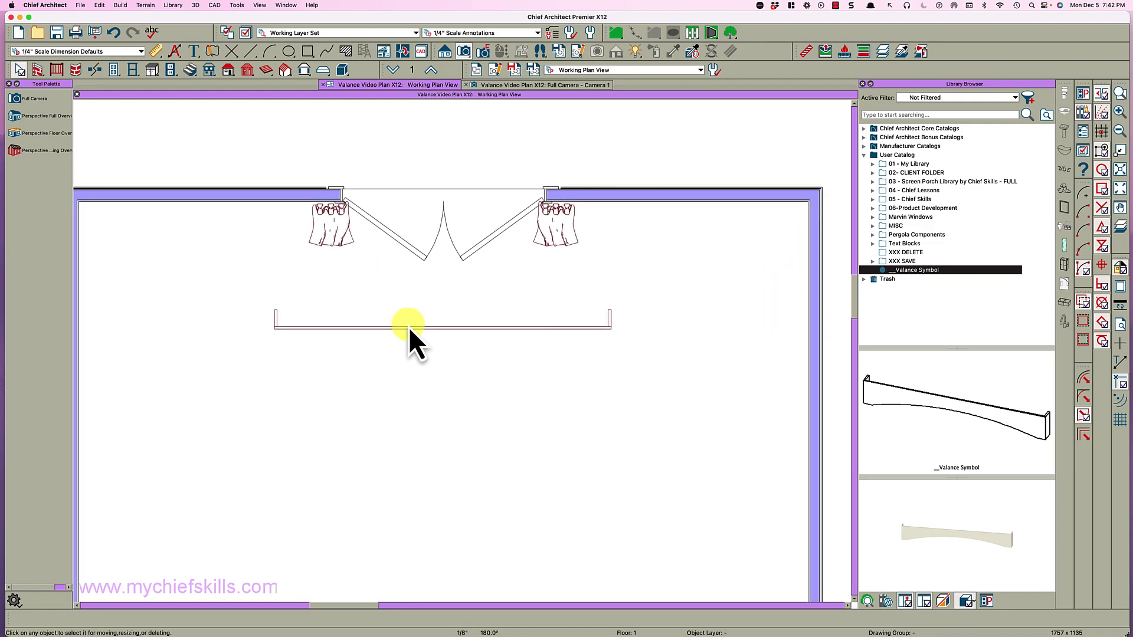
left_click(408, 327)
scroll(227, 309, "up", 3)
scroll(228, 309, "down", 2)
scroll(227, 309, "down", 1)
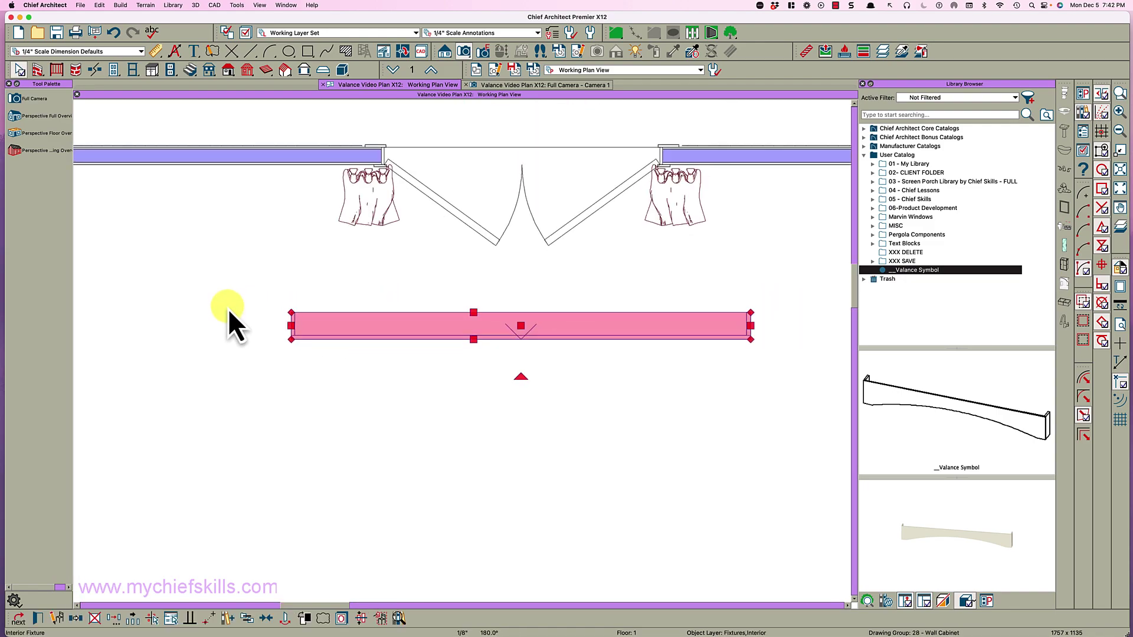
- Move the valance against the wall above the doors, centre it, and shorten it to the drapes
left_click(210, 617)
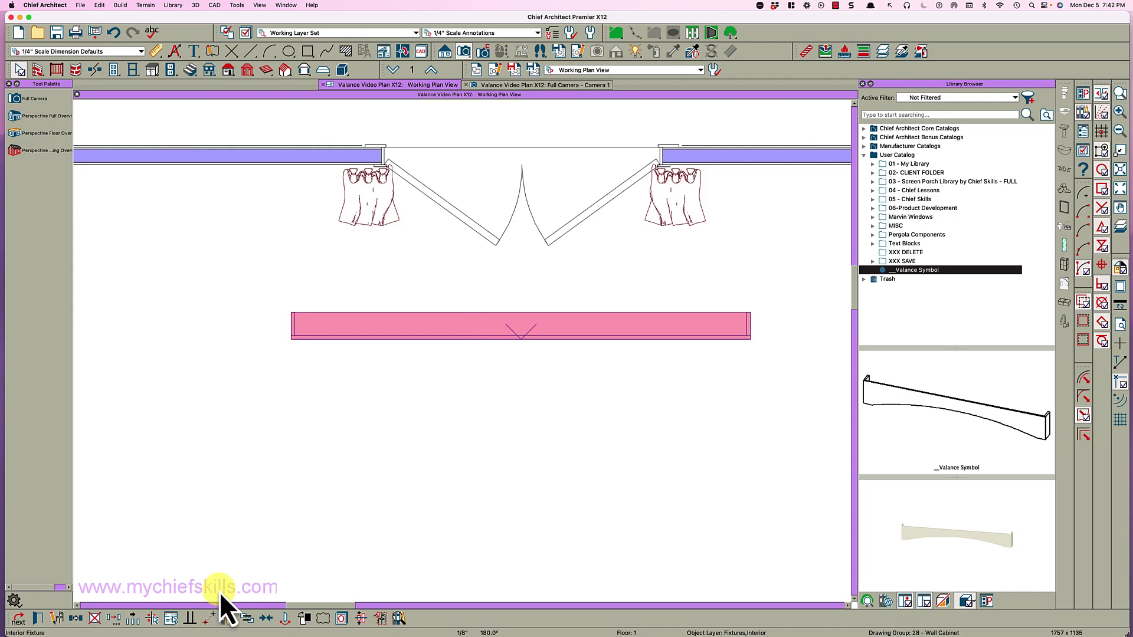
left_click(289, 314)
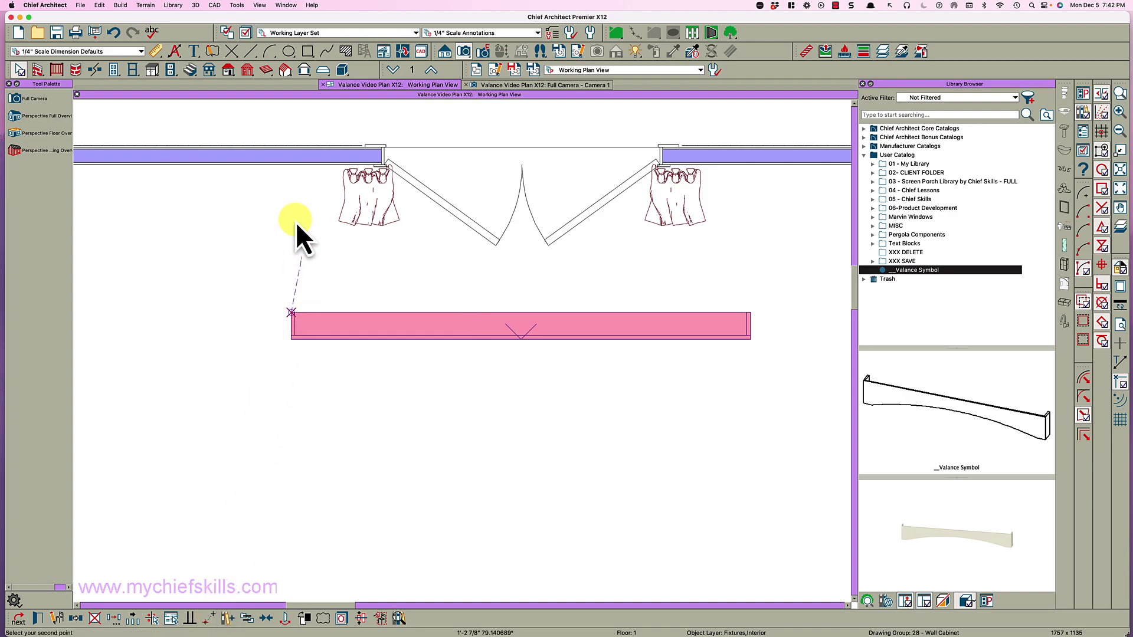
left_click(300, 171)
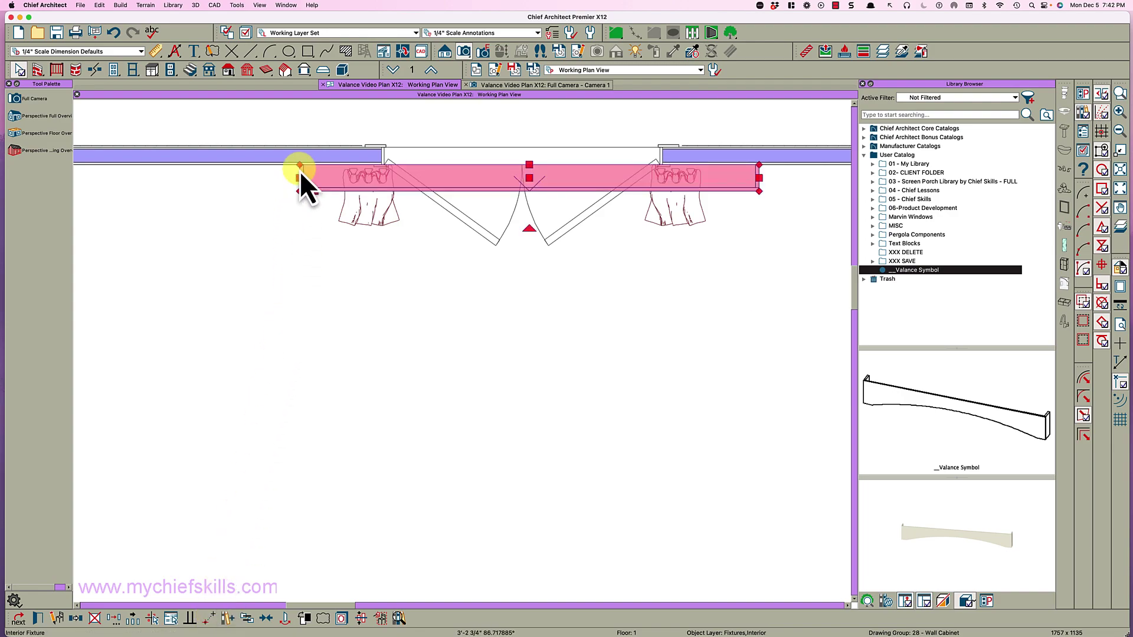
left_click(266, 618)
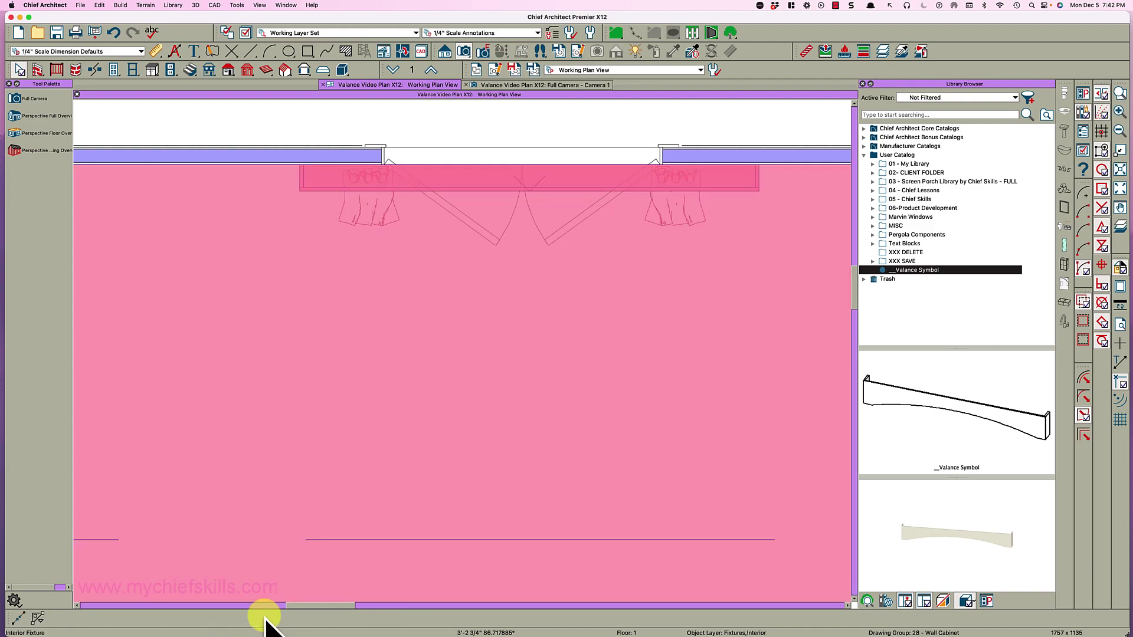
left_click(507, 228)
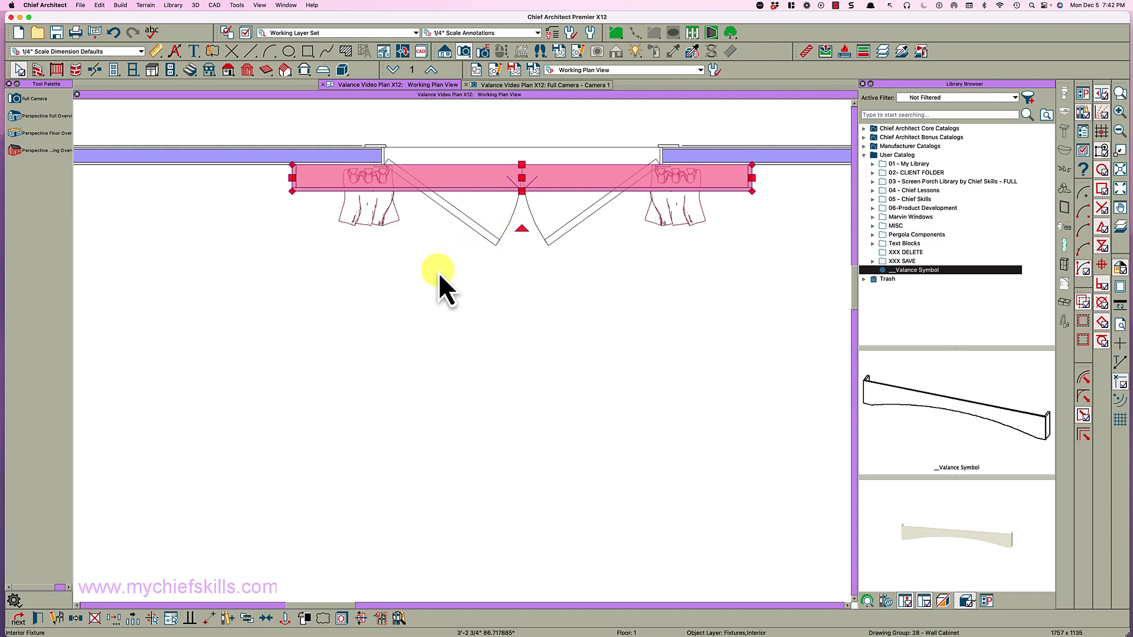
key("c")
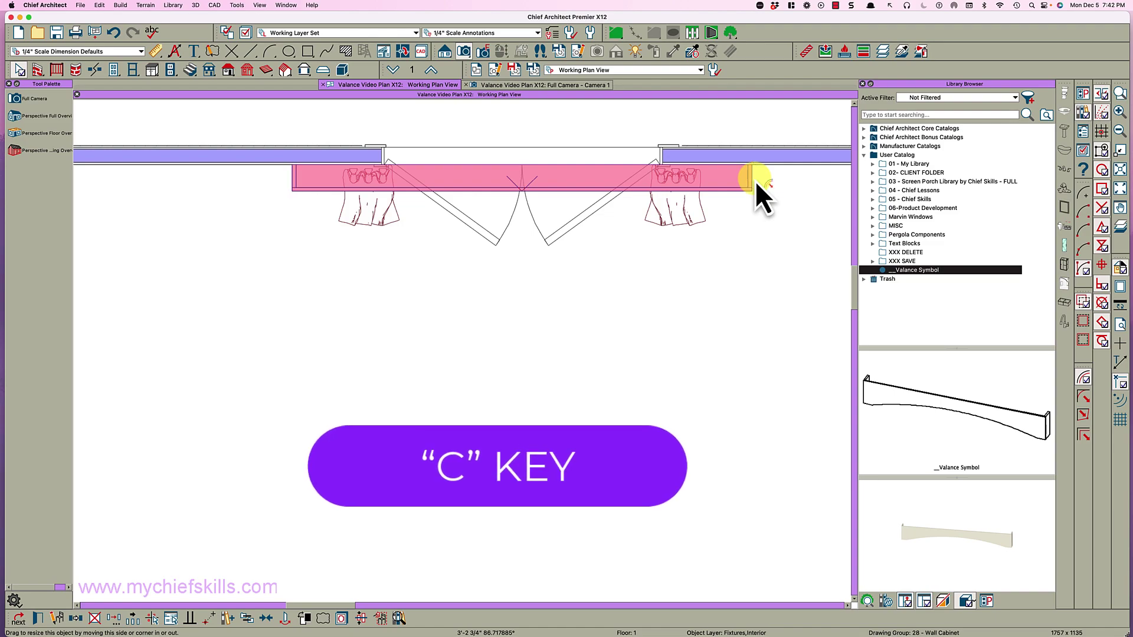
left_click_drag(755, 181, 714, 186)
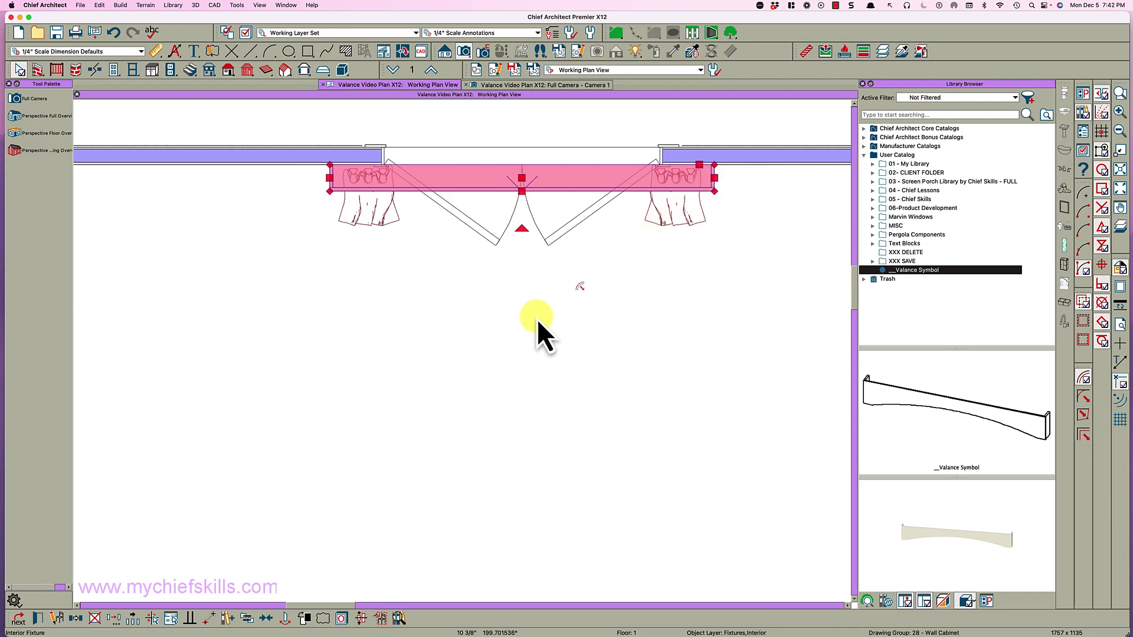
- Place a Full Camera looking toward the French doors
scroll(585, 380, "down", 5)
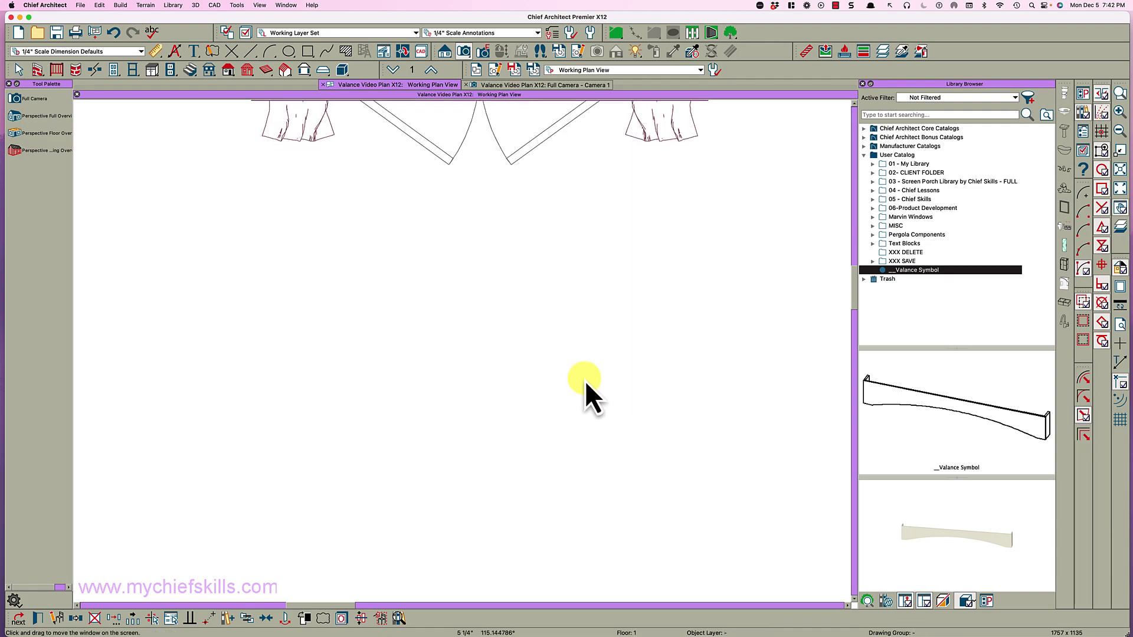
scroll(587, 384, "up", 2)
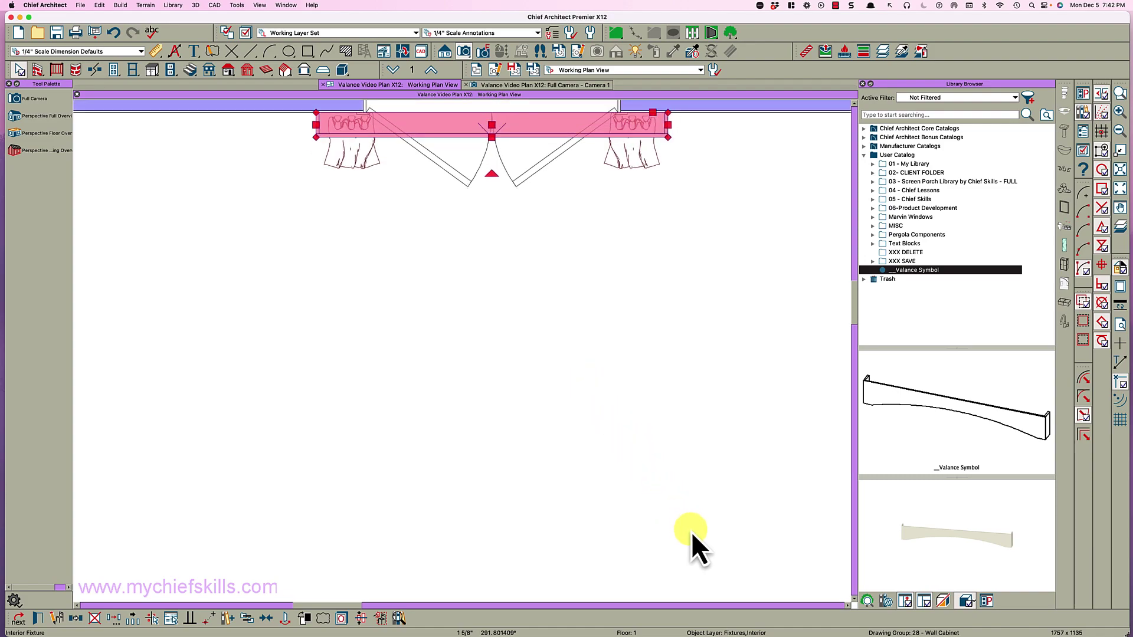
key("F9")
left_click_drag(707, 555, 590, 472)
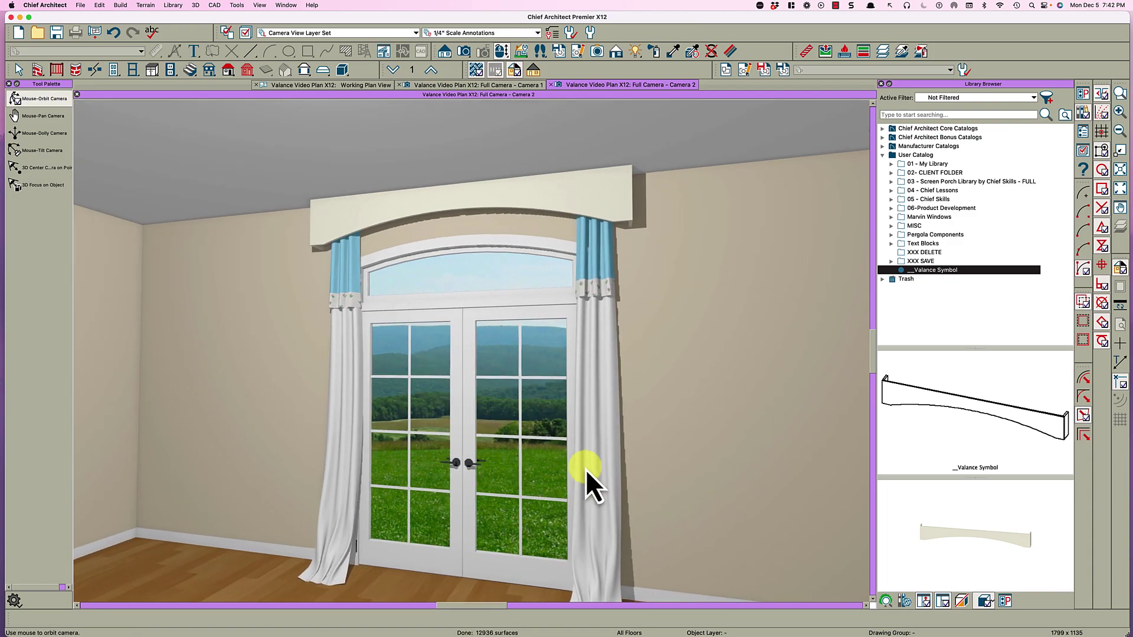
- Select the left curtain and the valance in 3D to inspect them, then return to the Working Plan View
key("space")
left_click(348, 297)
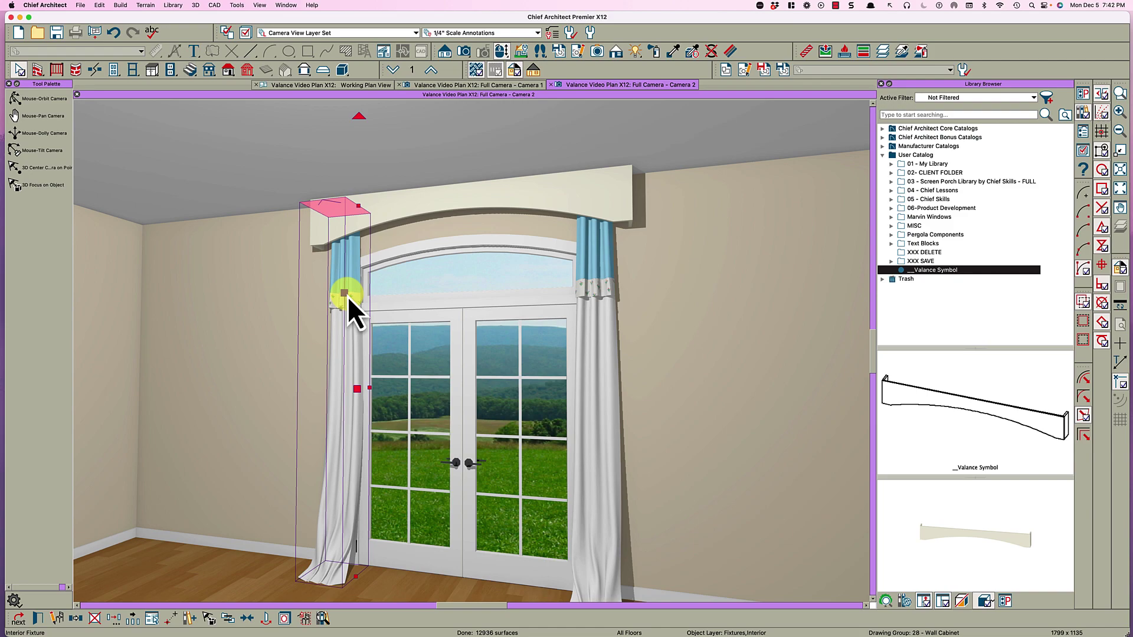
key("Escape")
left_click(332, 228)
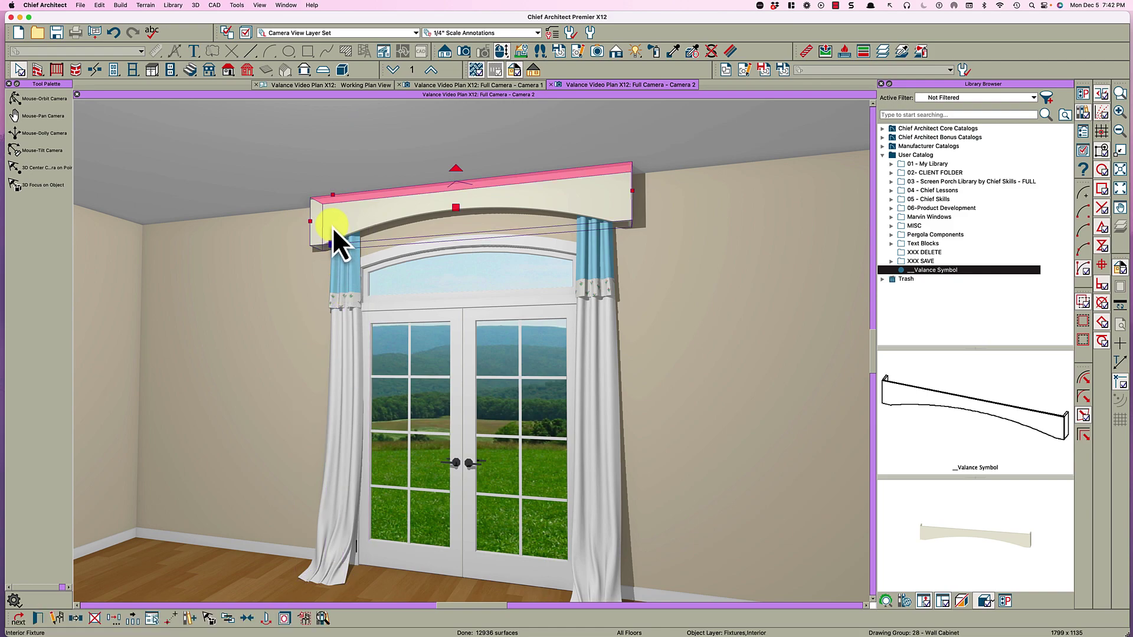
key("Escape")
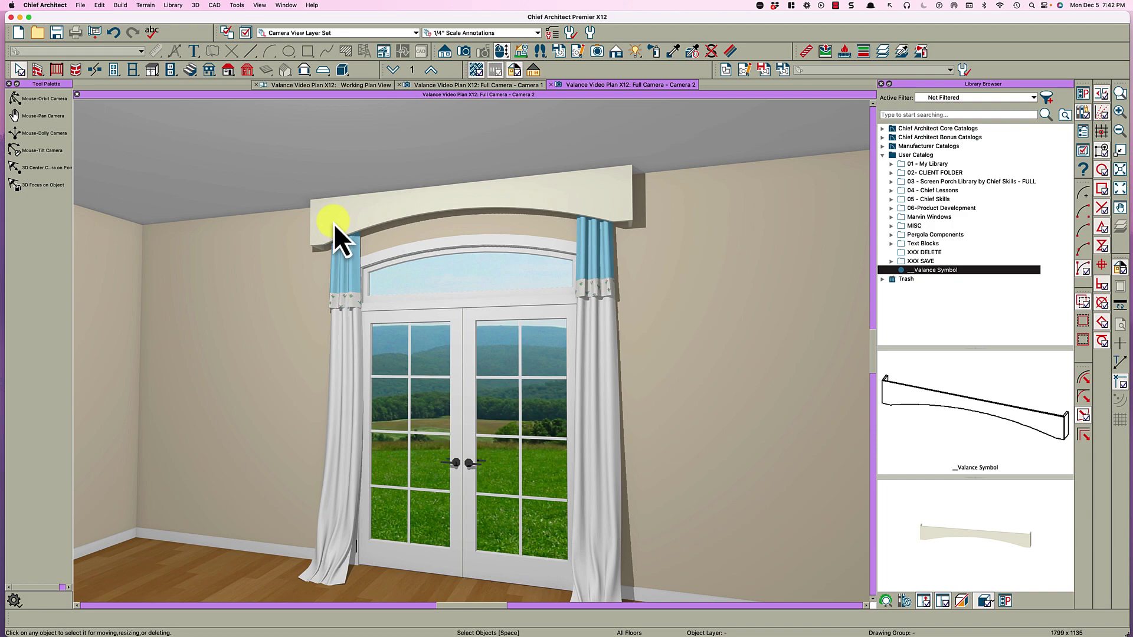
left_click(377, 87)
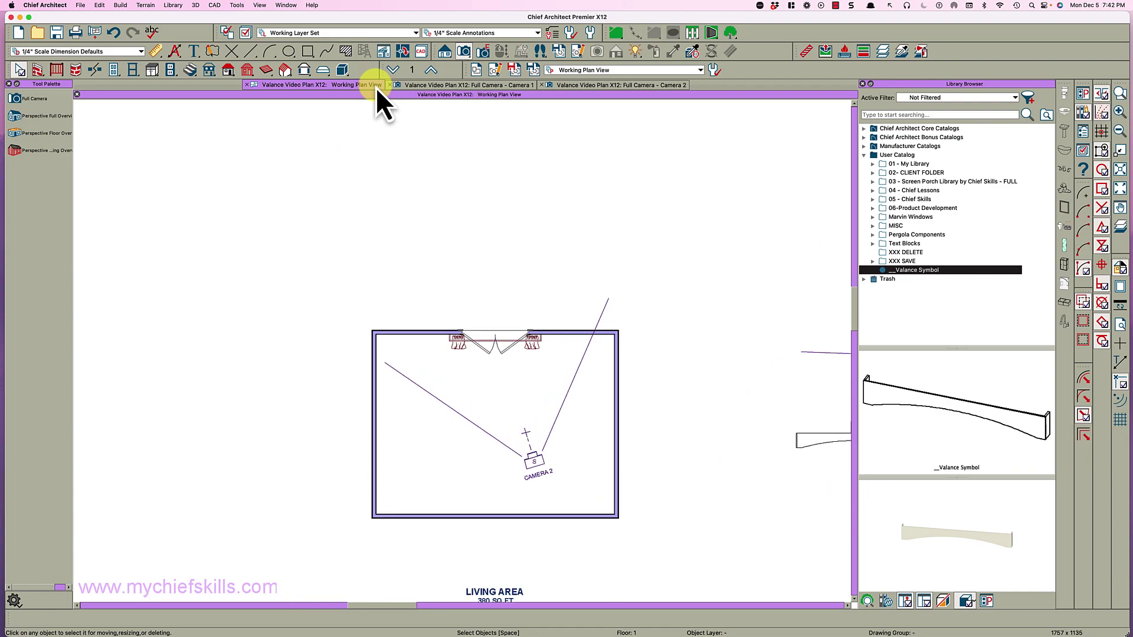
- Create a Blank Molding room molding polyline with a 60" height
left_click(463, 440)
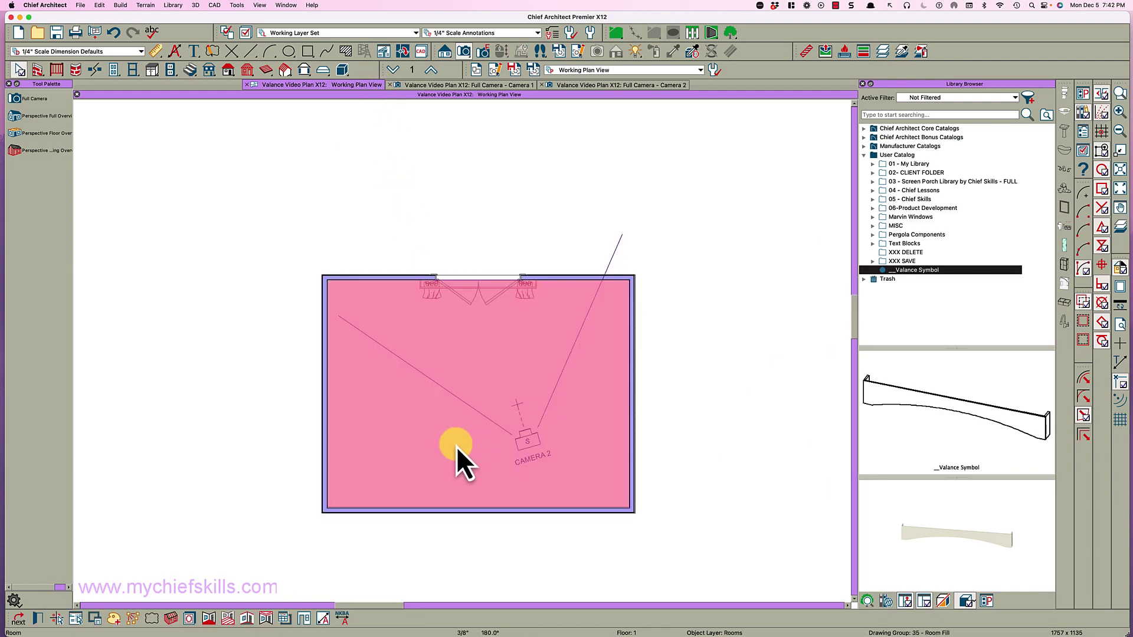
left_click(247, 618)
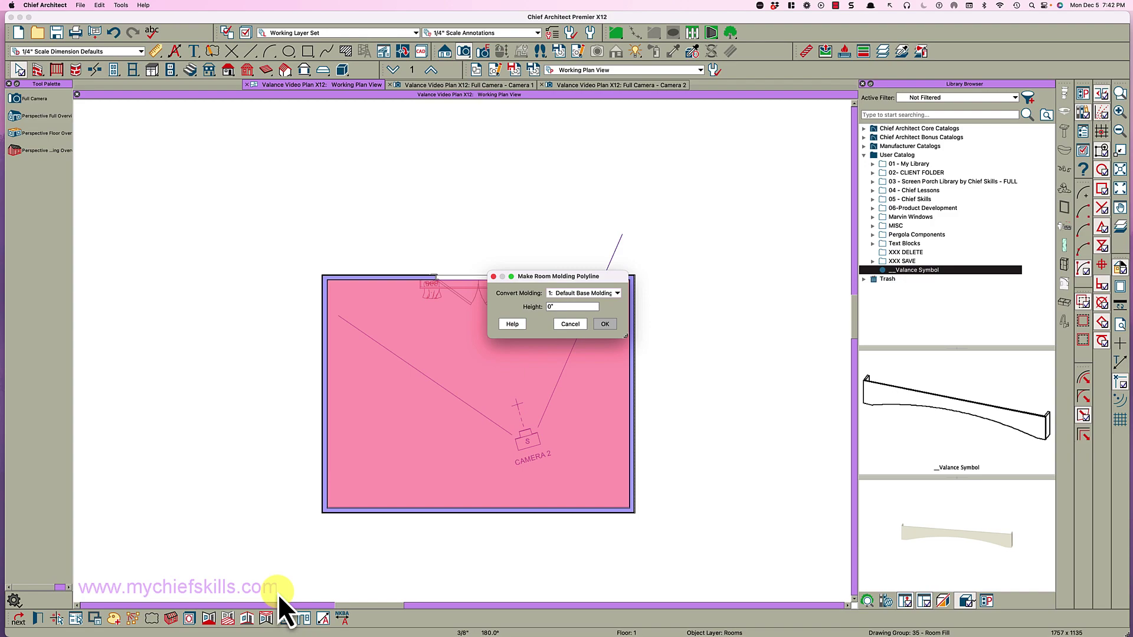
left_click(571, 292)
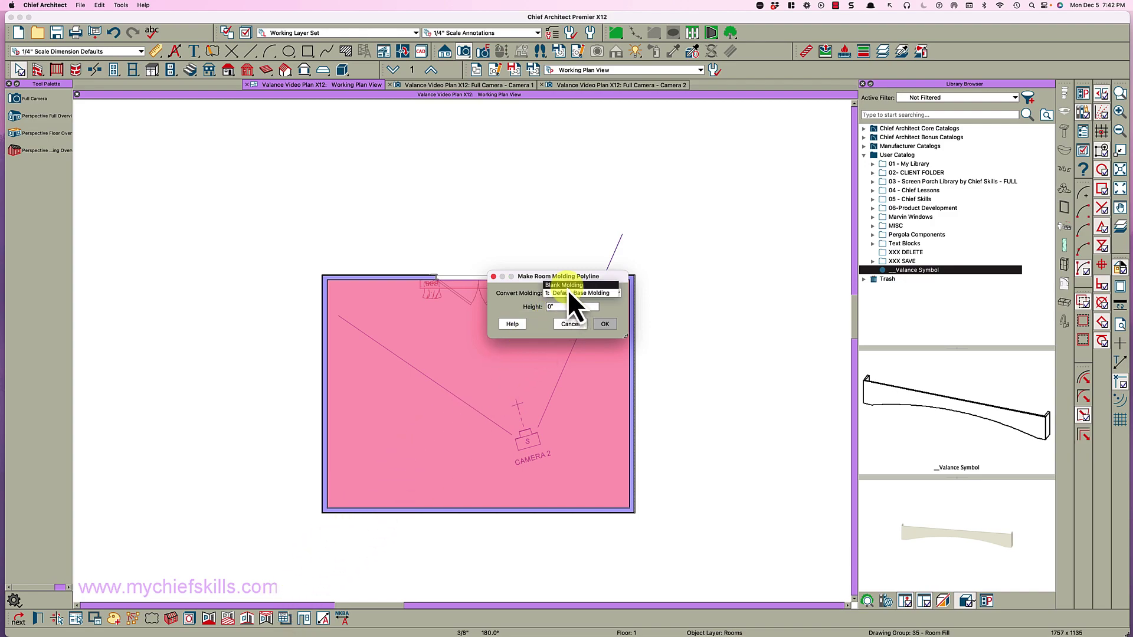
left_click(567, 289)
left_click(568, 308)
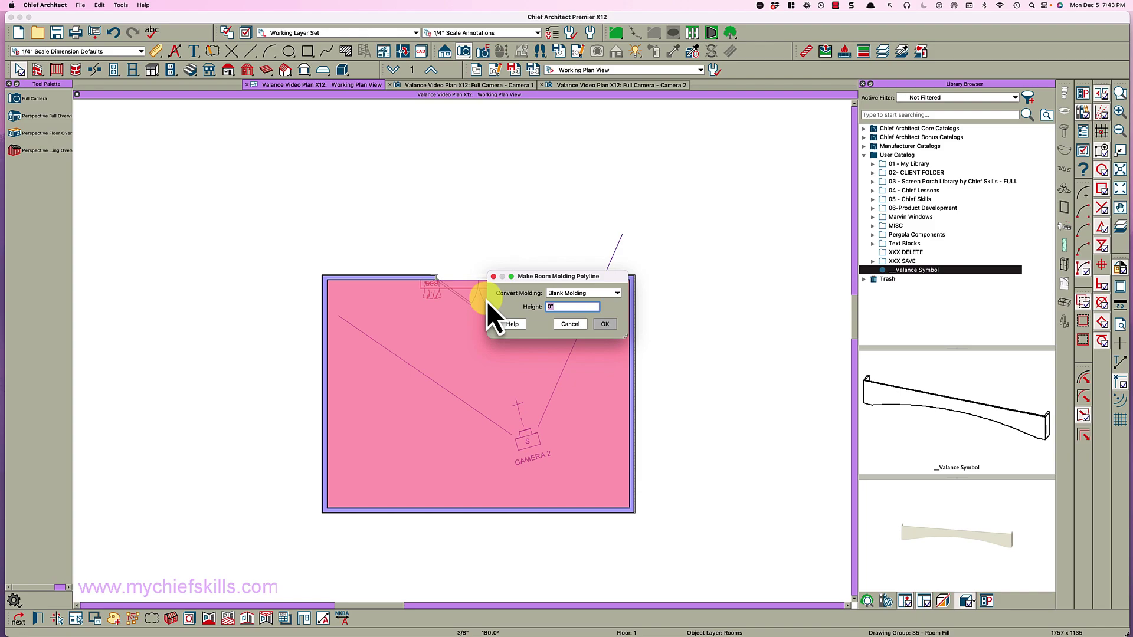
type("60")
key("Tab")
key("Return")
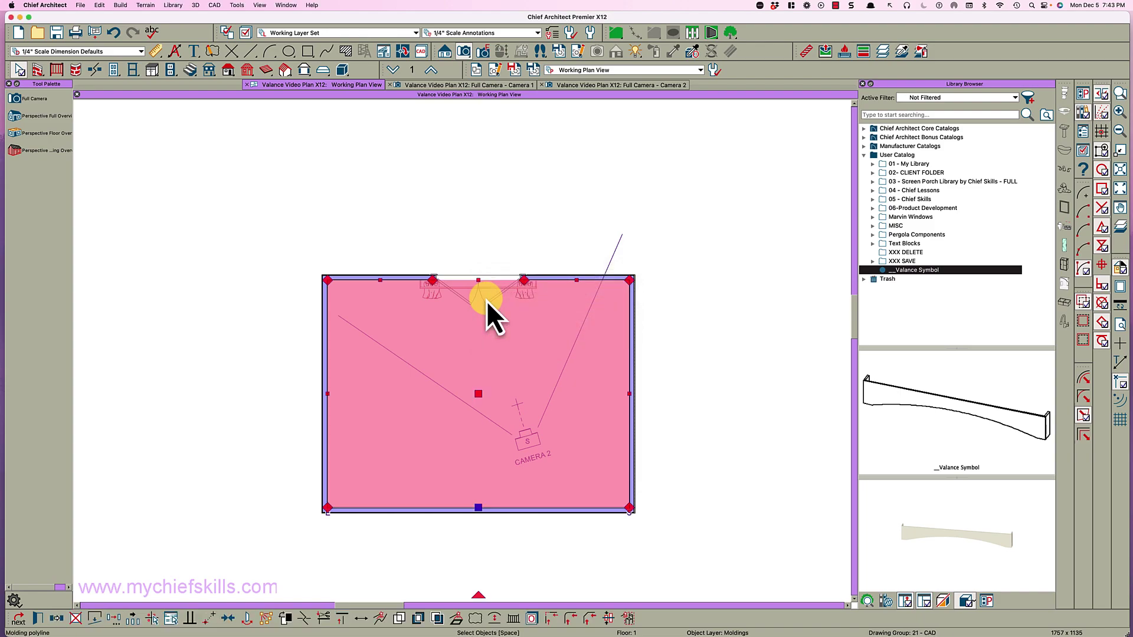
- Pull the polyline's door-side edge out around the valance and select the molding polyline
scroll(486, 299, "up", 2)
scroll(486, 300, "up", 1)
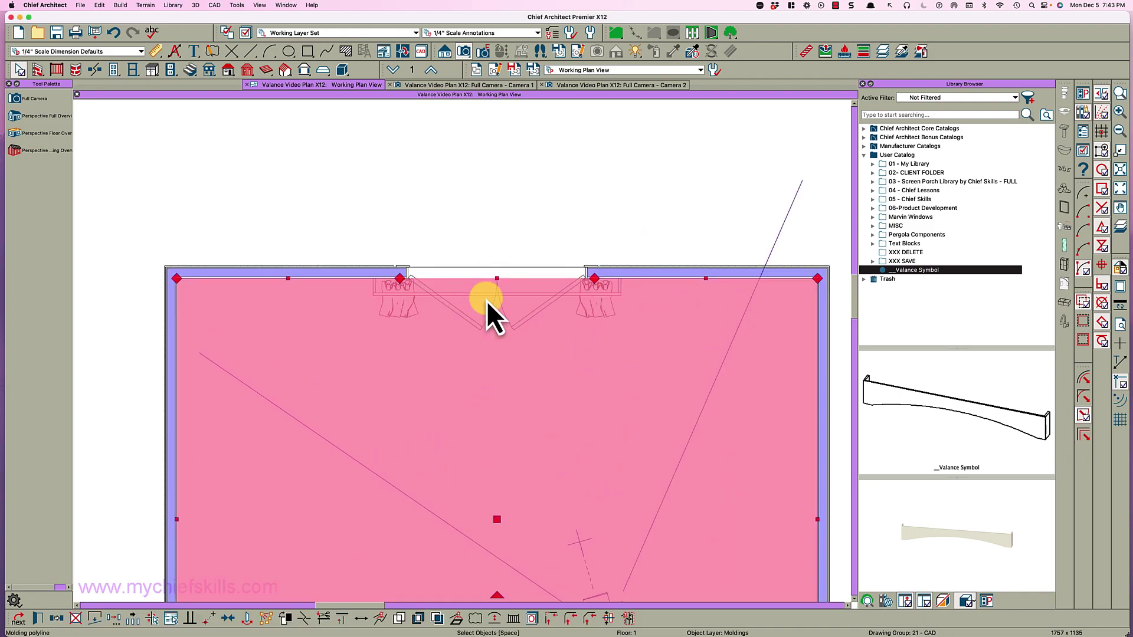
left_click_drag(492, 309, 492, 312)
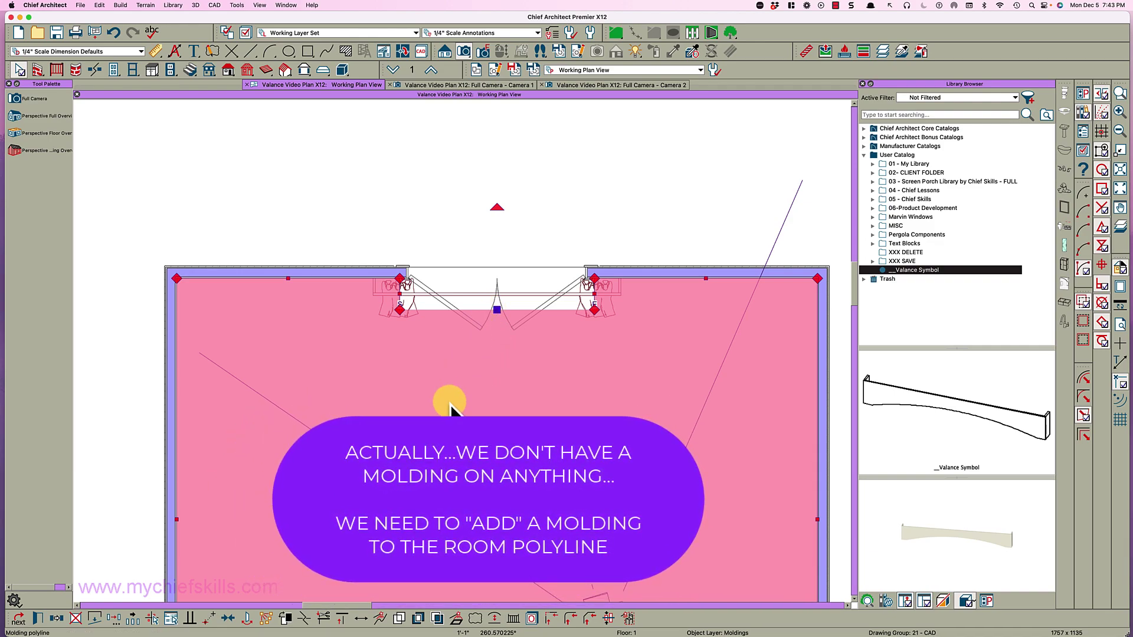
scroll(426, 459, "down", 1)
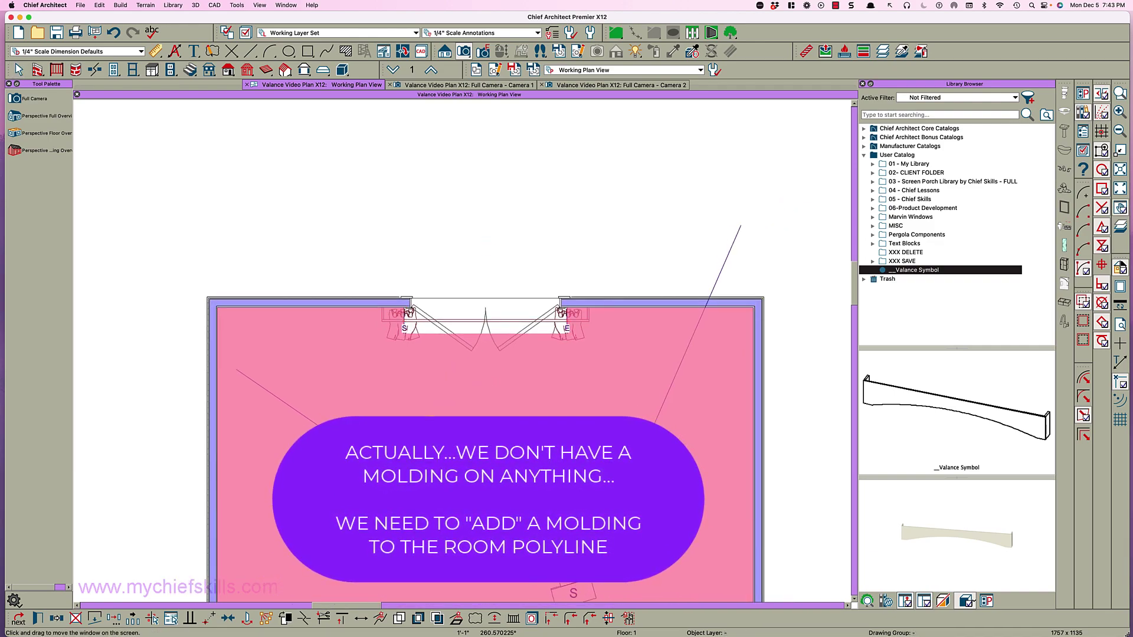
left_click(444, 384)
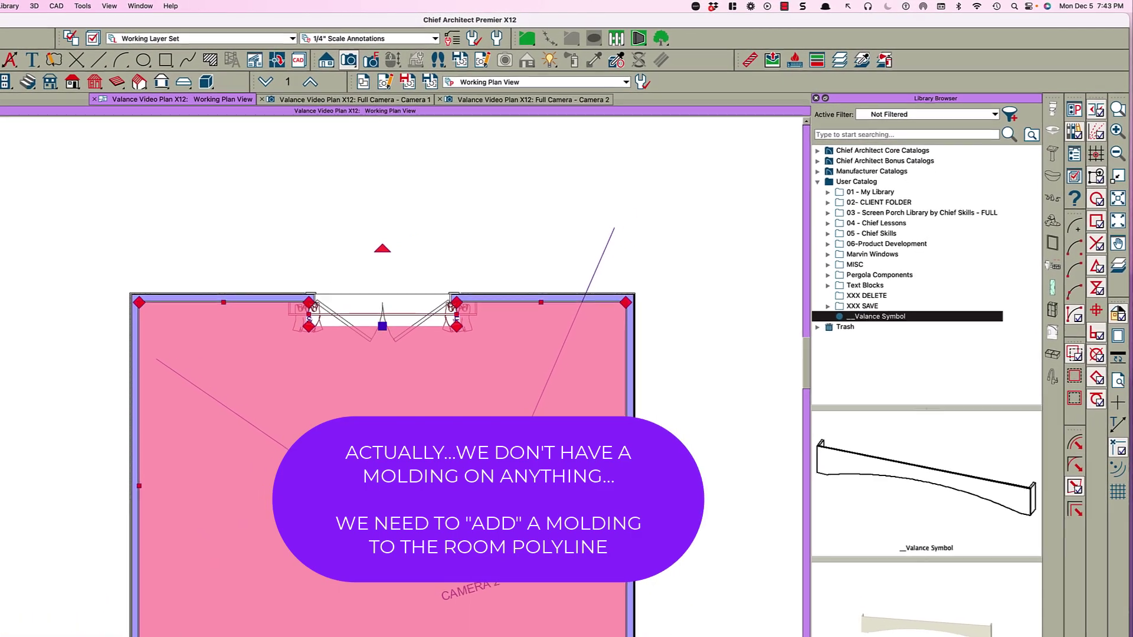
- Add the CA-34 molding profile to the molding polyline, aligned to its top
double_click(328, 447)
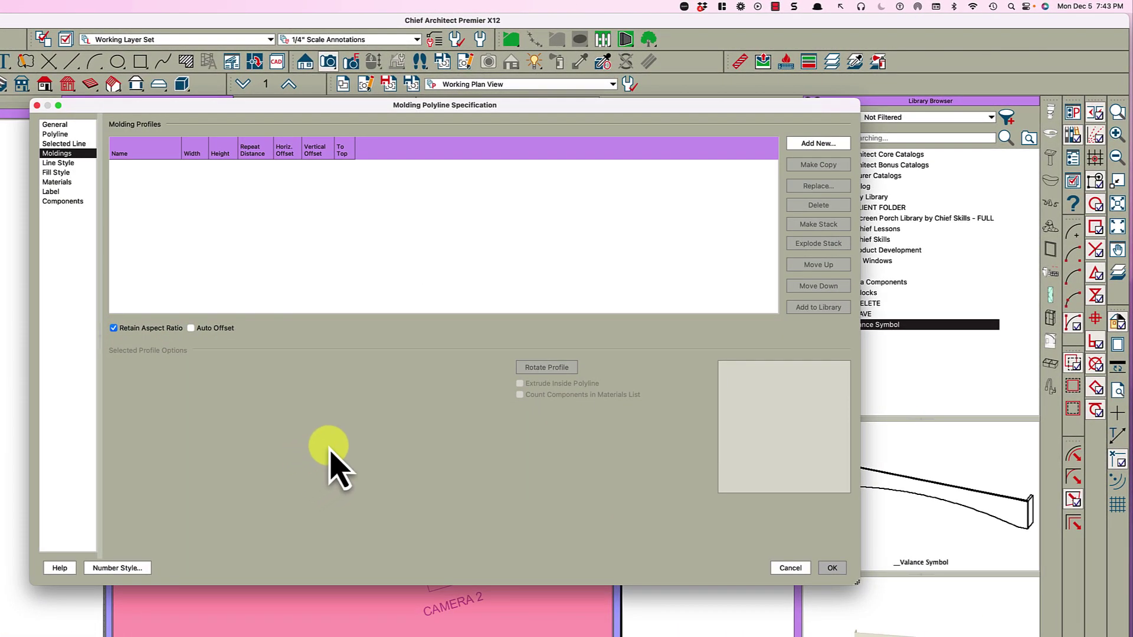
left_click(815, 146)
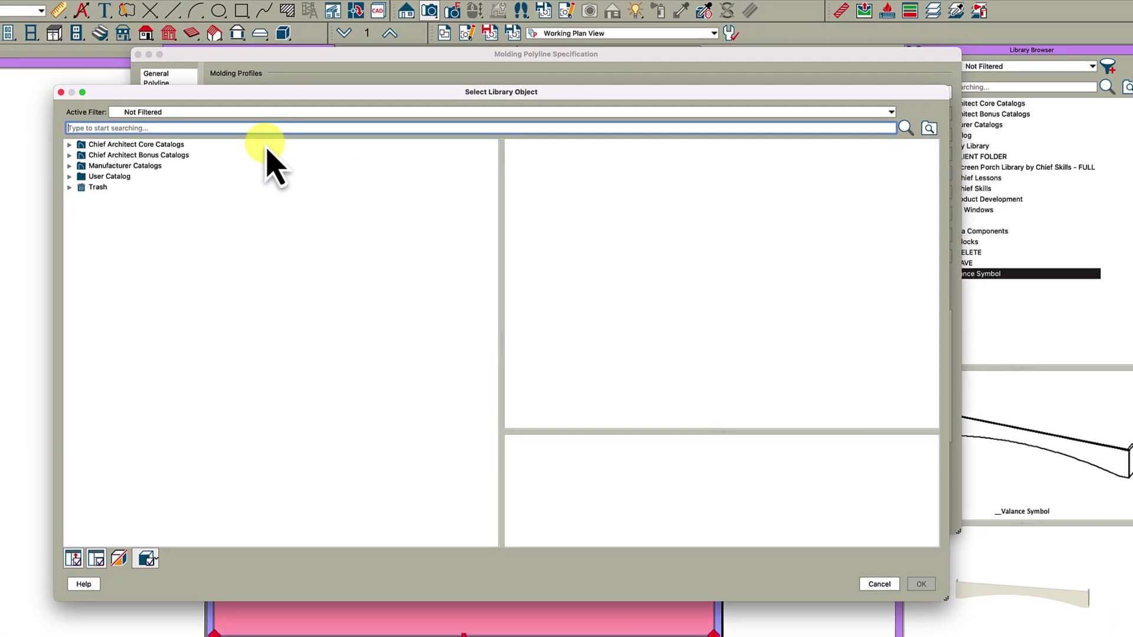
type("-34")
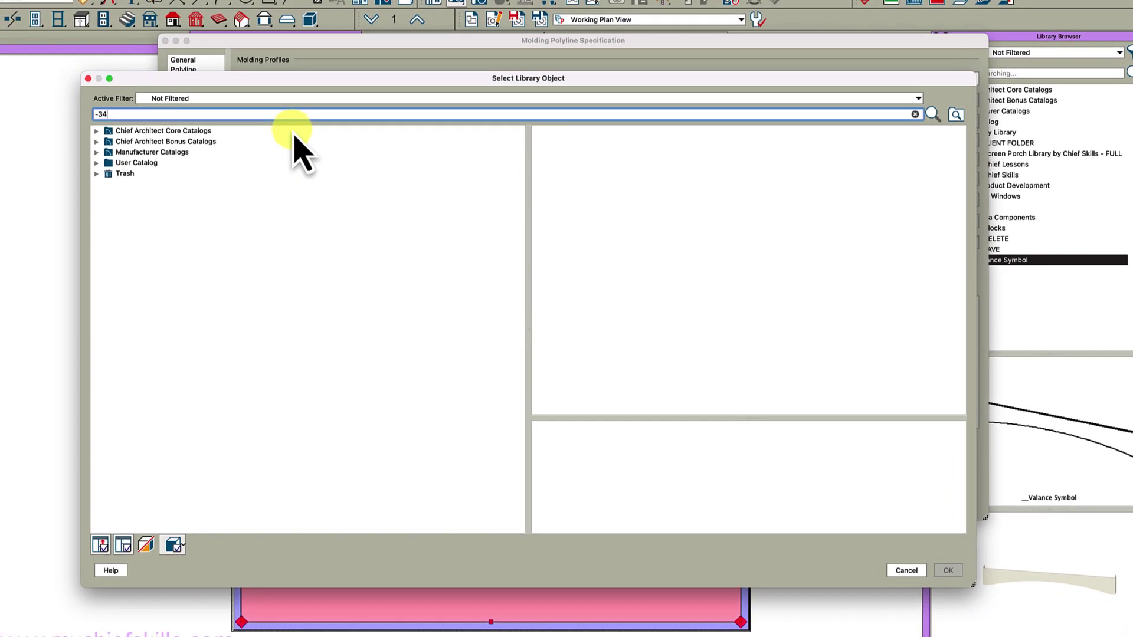
key("Return")
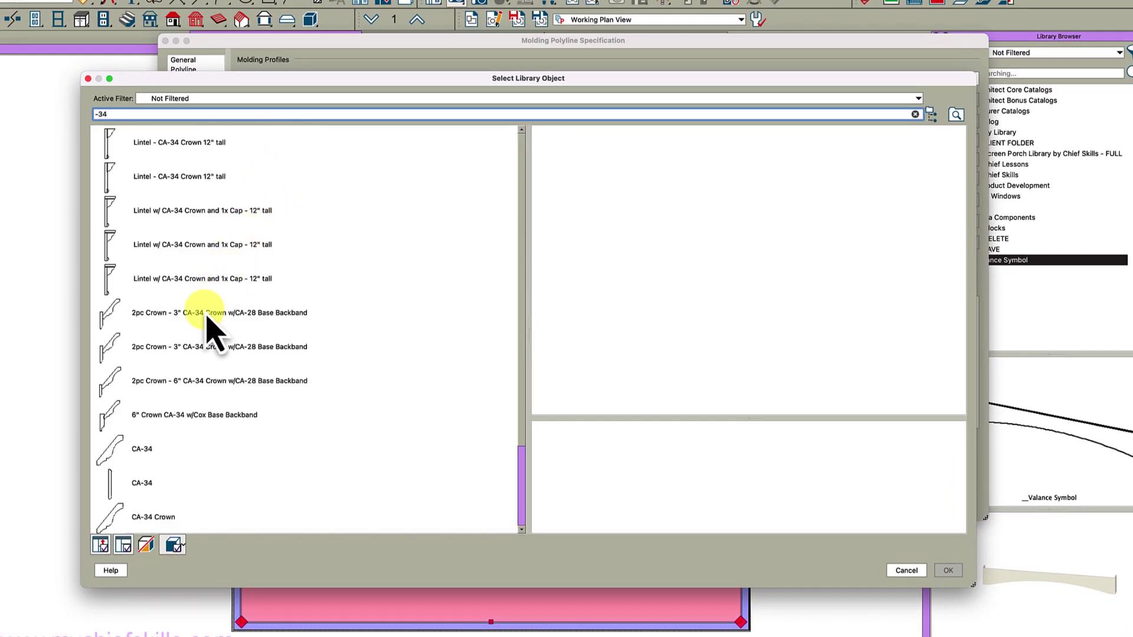
left_click(141, 453)
left_click(948, 570)
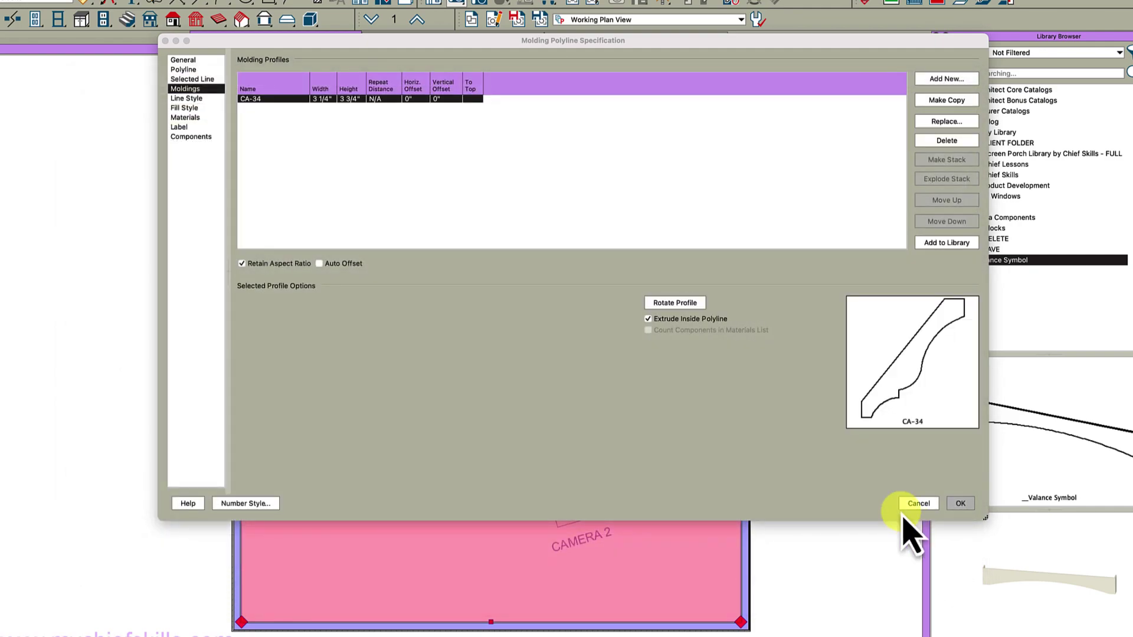
left_click(472, 99)
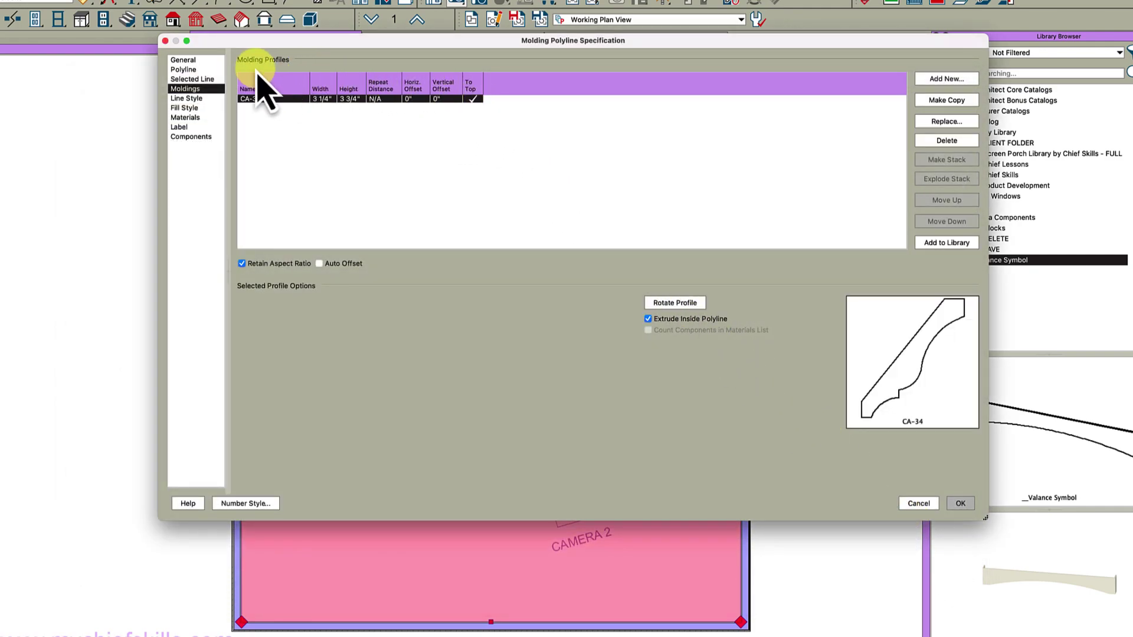
- Set the polyline height to 120 1/2" and the CA-34 molding height to 5 1/4"
left_click(184, 59)
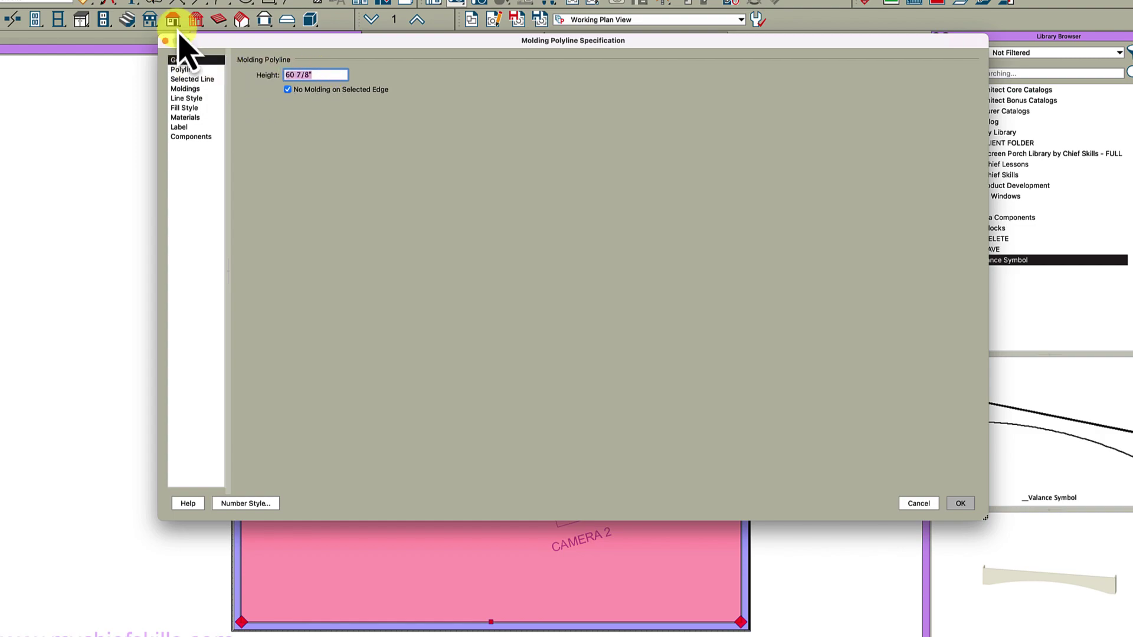
type("120.5")
key("Tab")
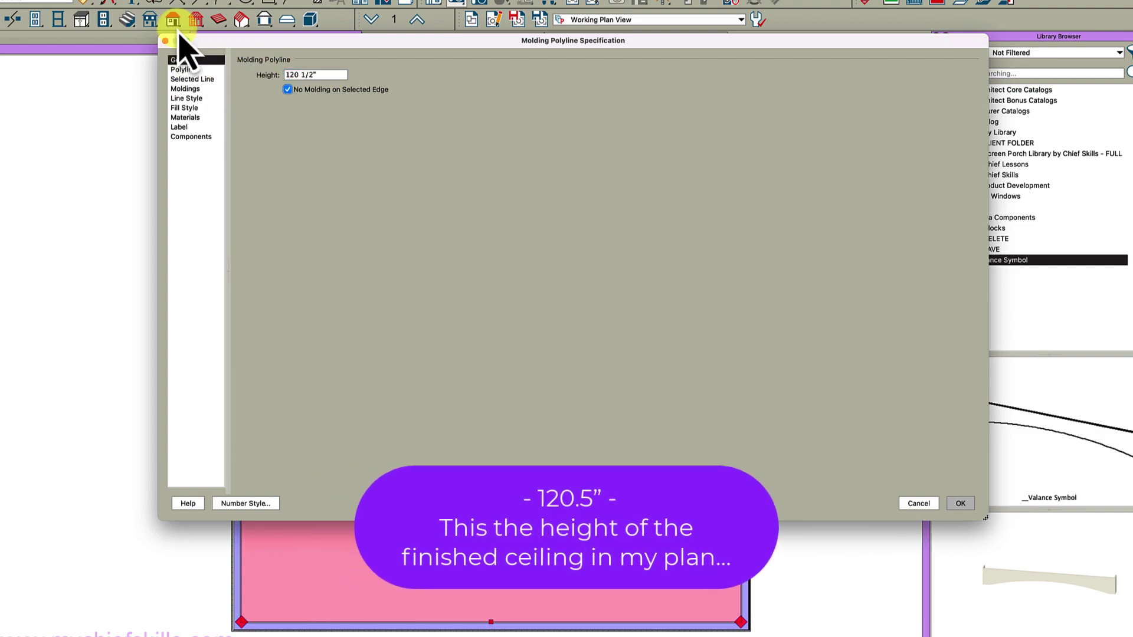
left_click(188, 88)
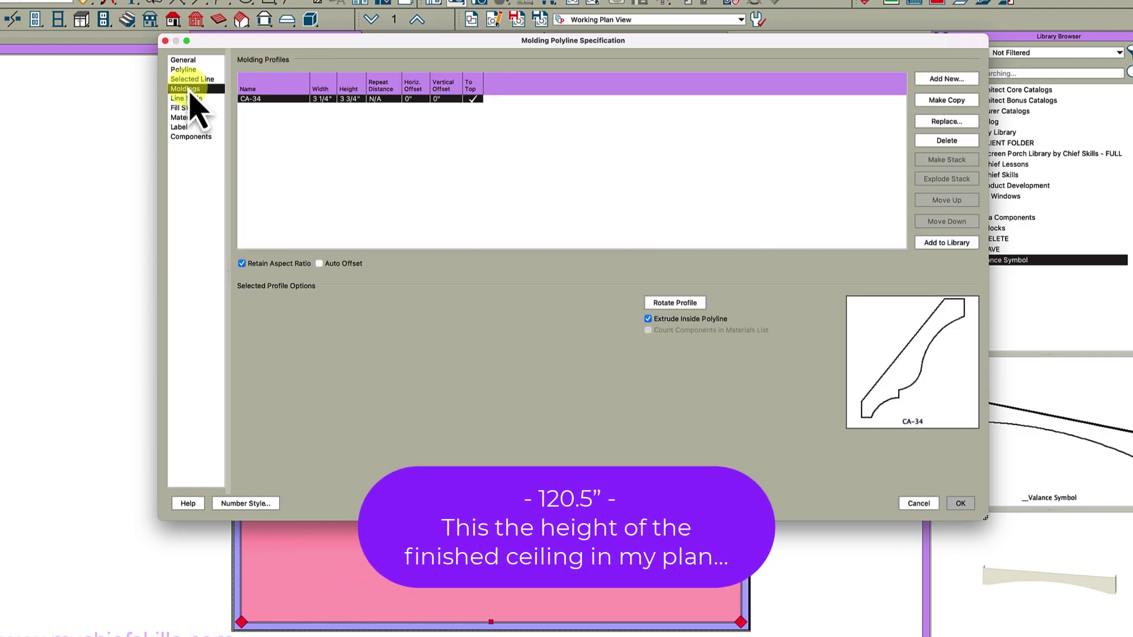
left_click(354, 102)
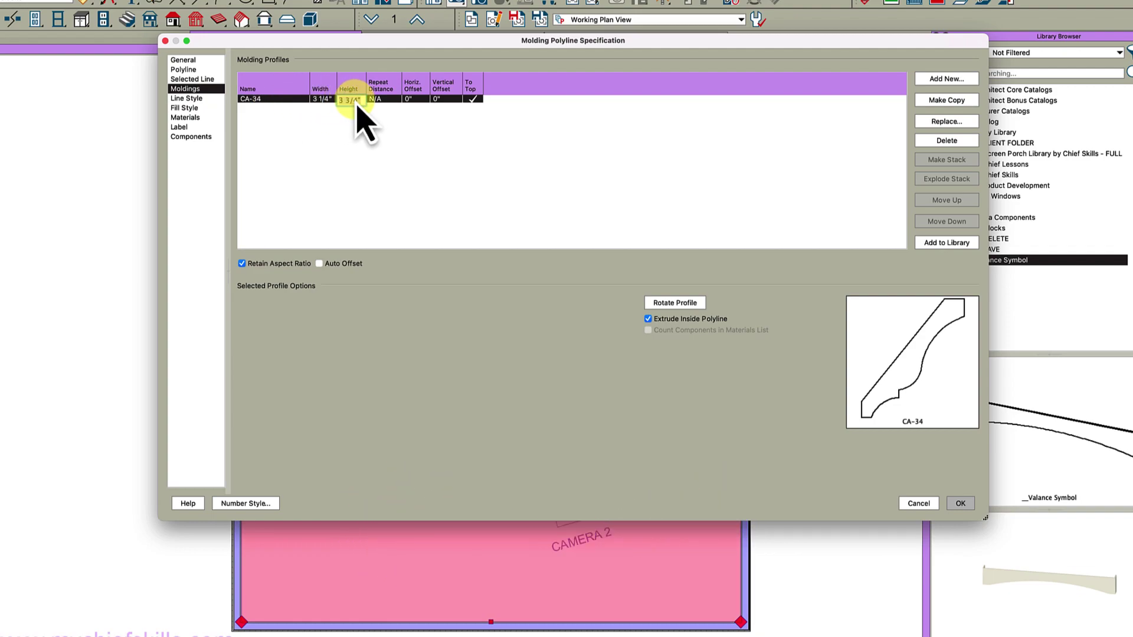
type("5.25")
key("Return")
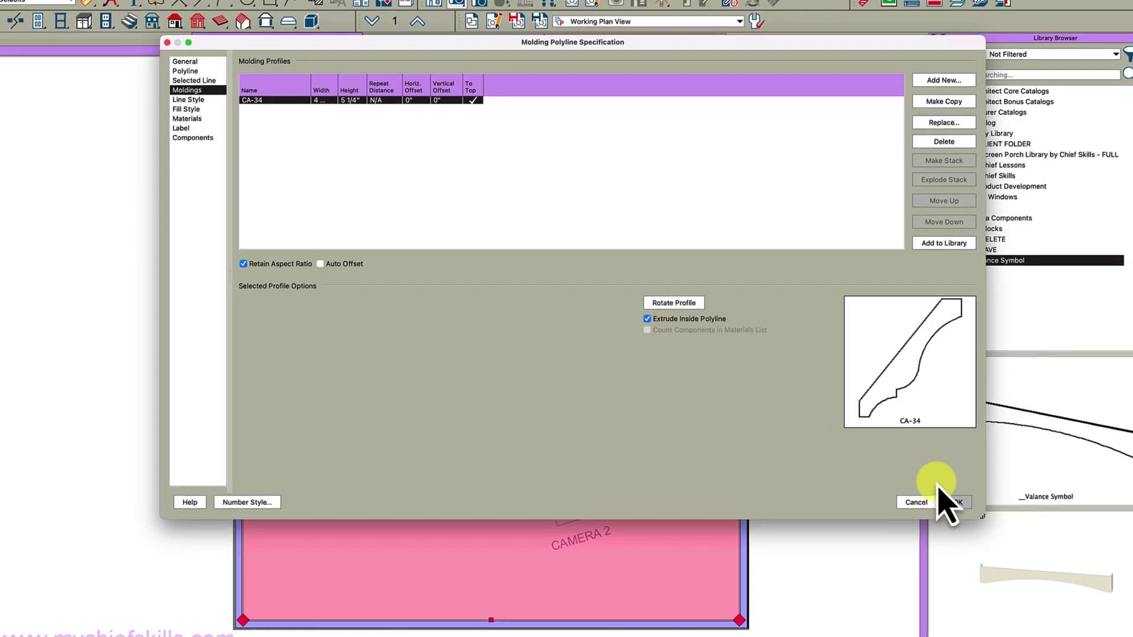
left_click(961, 503)
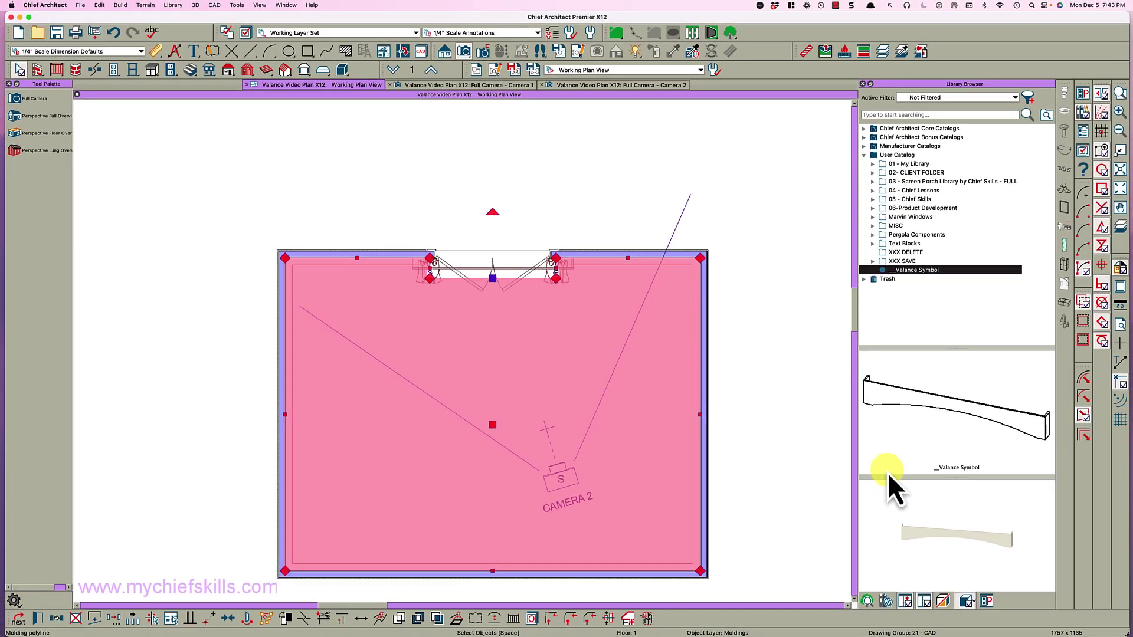
- Remove molding from the short 3/8" edge and raise the polyline's bottom edge toward the wall
left_click(455, 278)
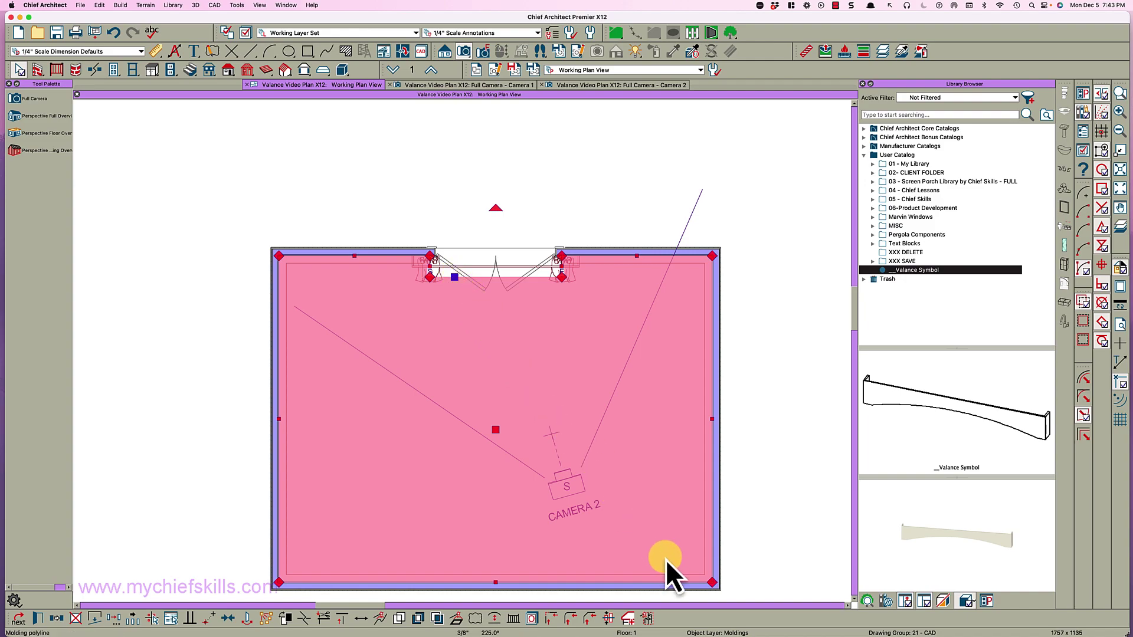
left_click(628, 618)
scroll(439, 273, "up", 6)
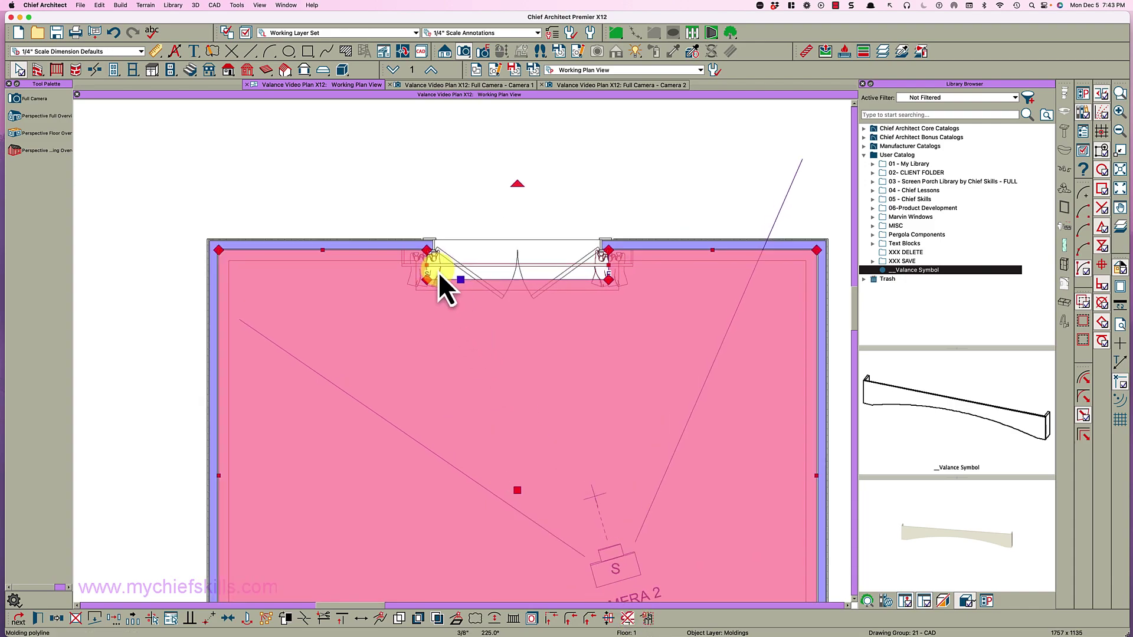
left_click_drag(598, 342, 597, 257)
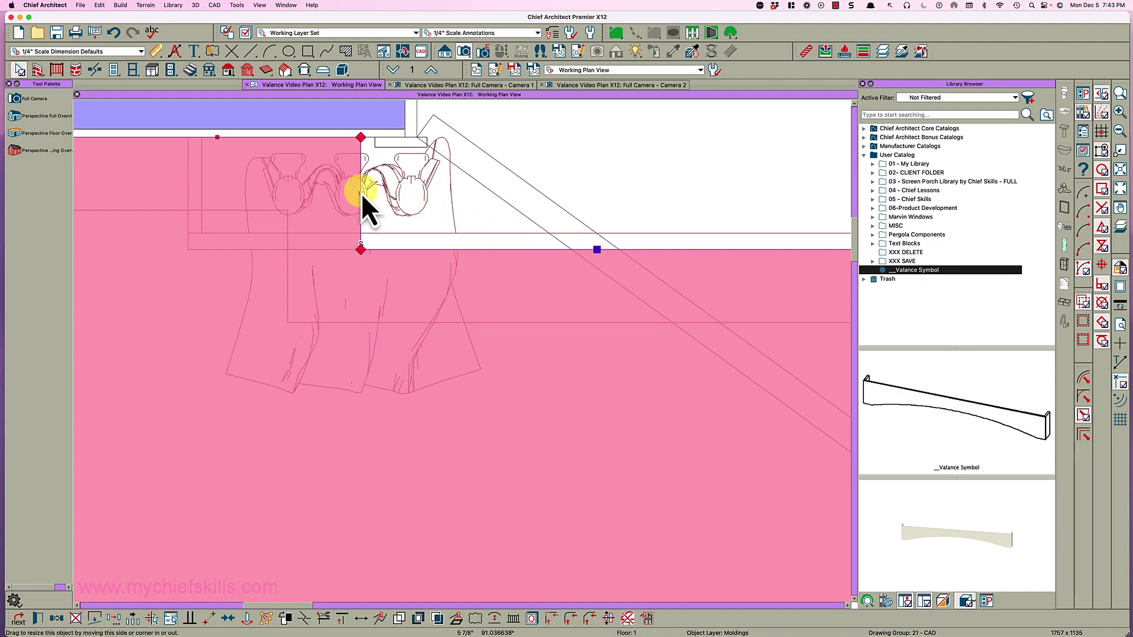
- Adjust the polyline's left edge to fit the valance, then open the Camera 2 view
left_click_drag(361, 193, 165, 190)
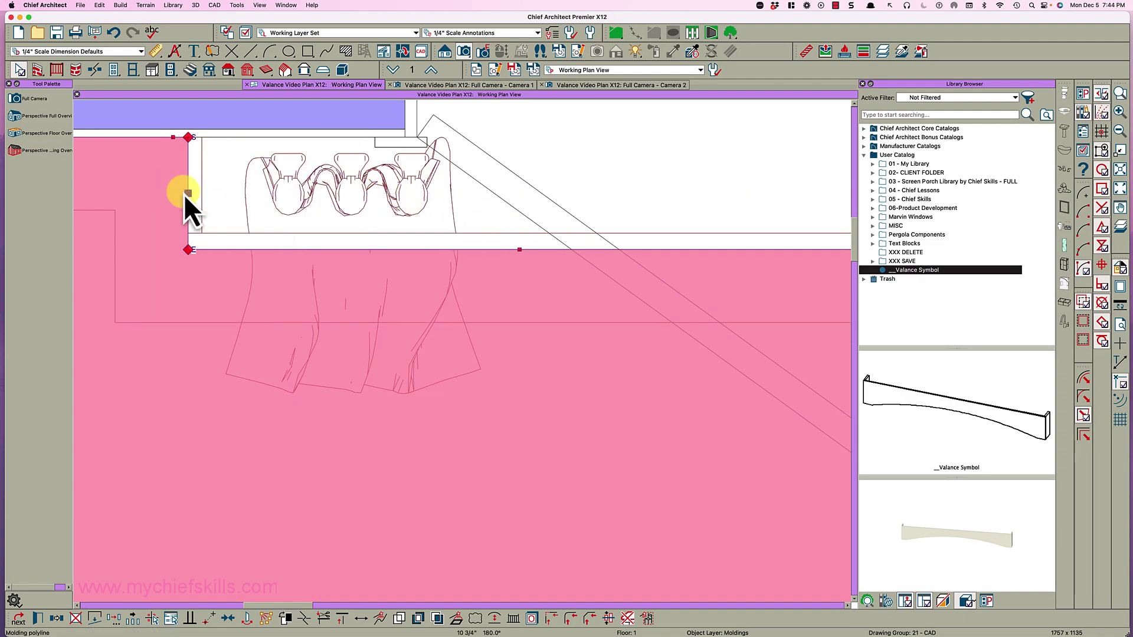
scroll(183, 194, "down", 3)
scroll(184, 196, "down", 2)
scroll(184, 196, "up", 3)
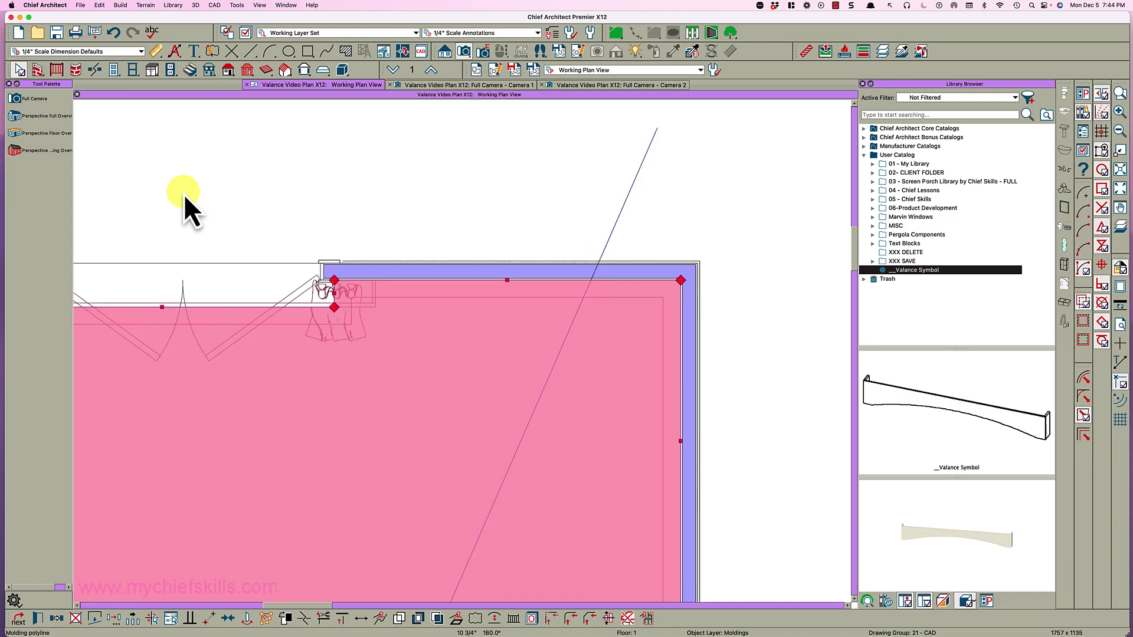
left_click_drag(261, 295, 325, 307)
scroll(325, 306, "down", 4)
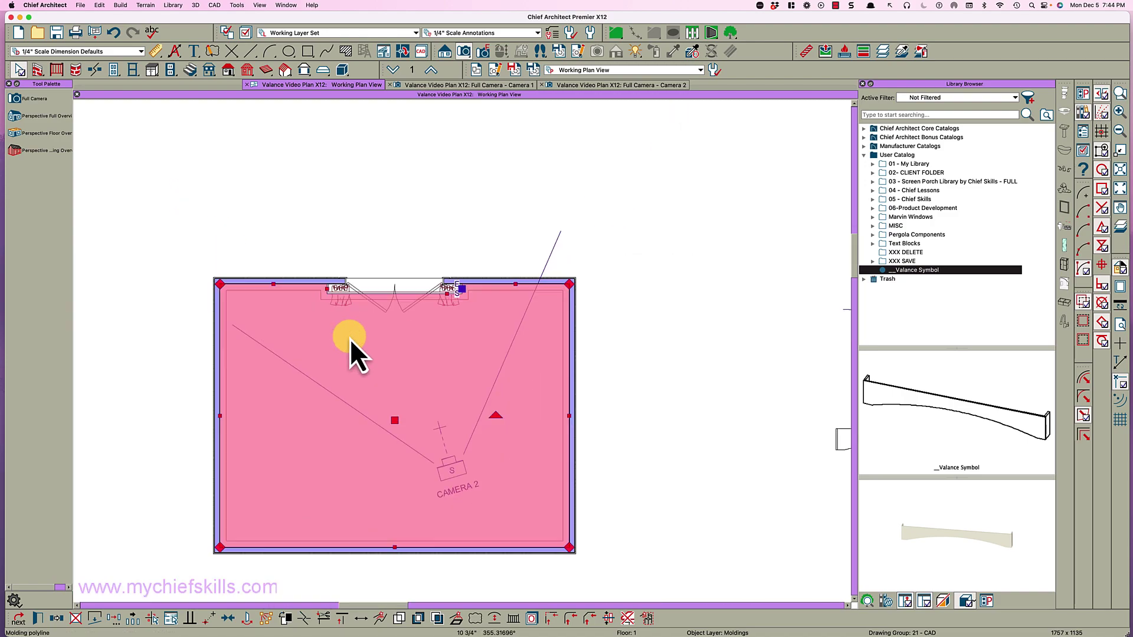
double_click(452, 473)
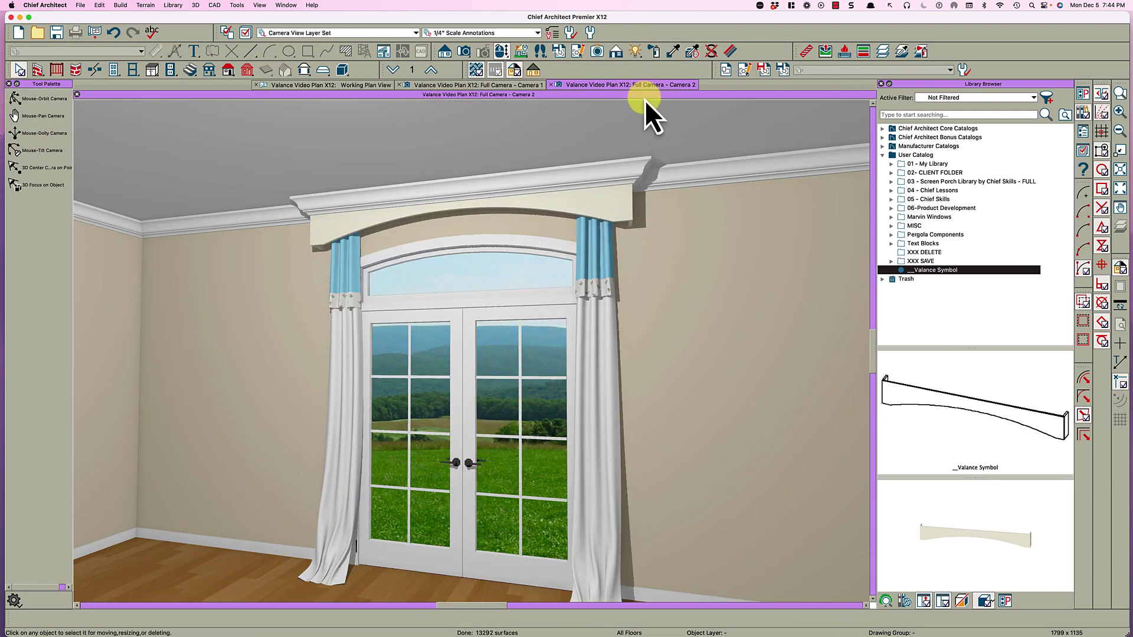
- Paint the cream valance white to match the trim and lower its bottom edge
left_click(668, 54)
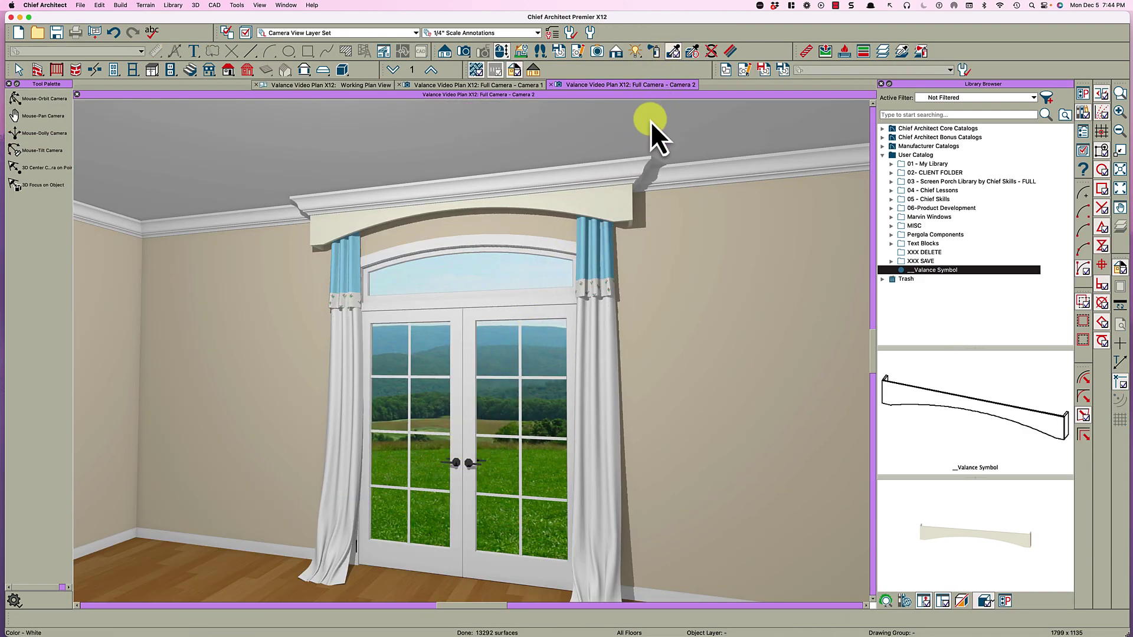
left_click(614, 200)
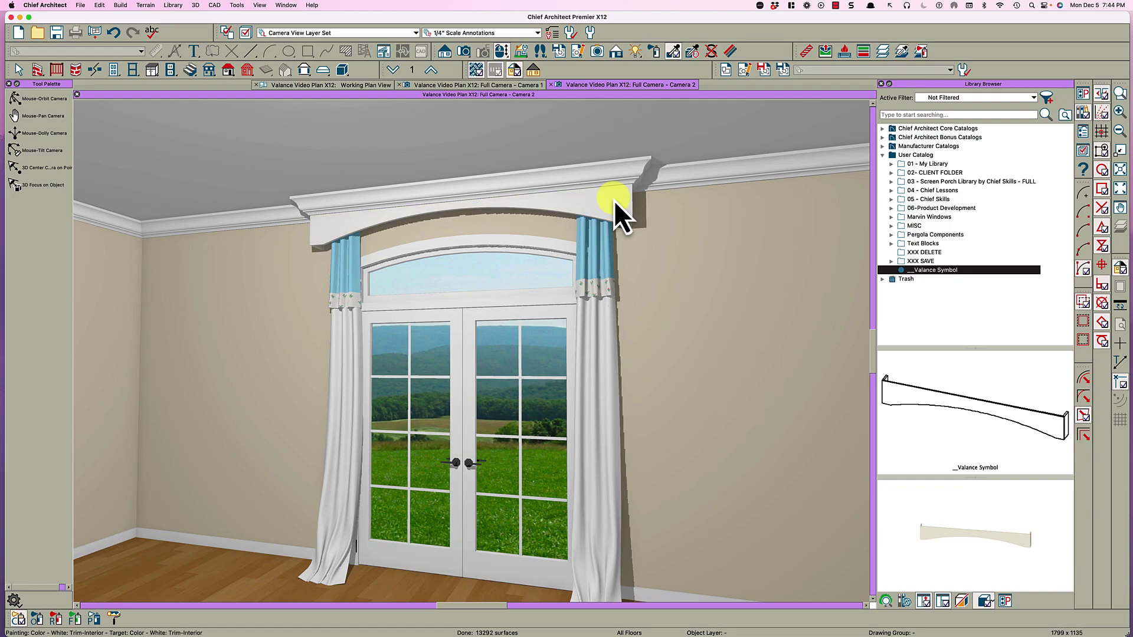
left_click(320, 238)
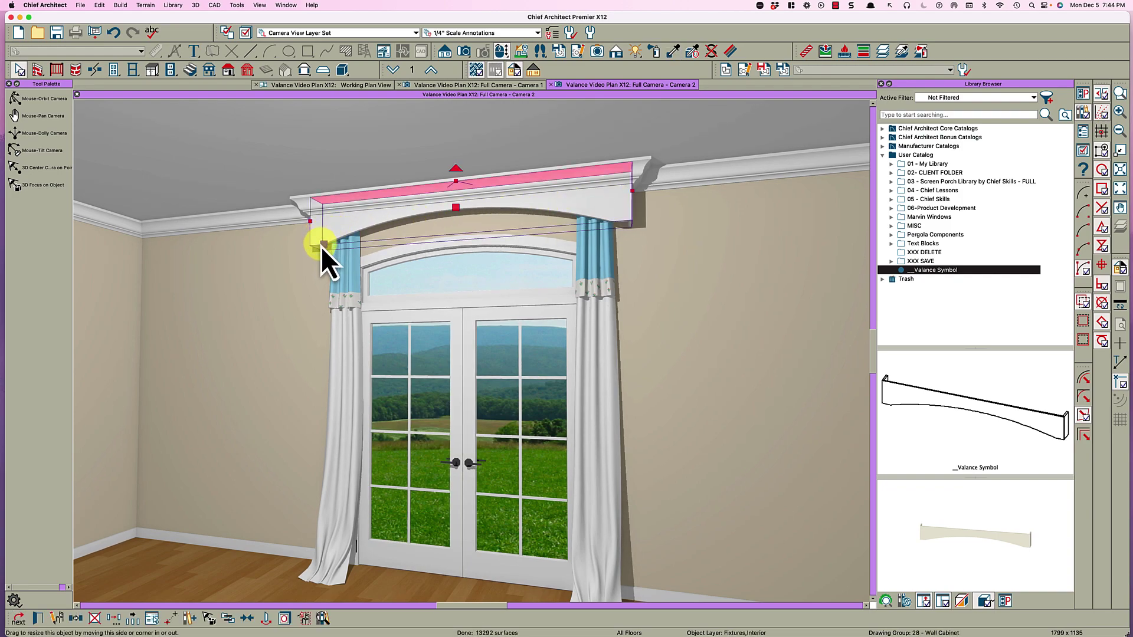
left_click_drag(327, 256, 327, 267)
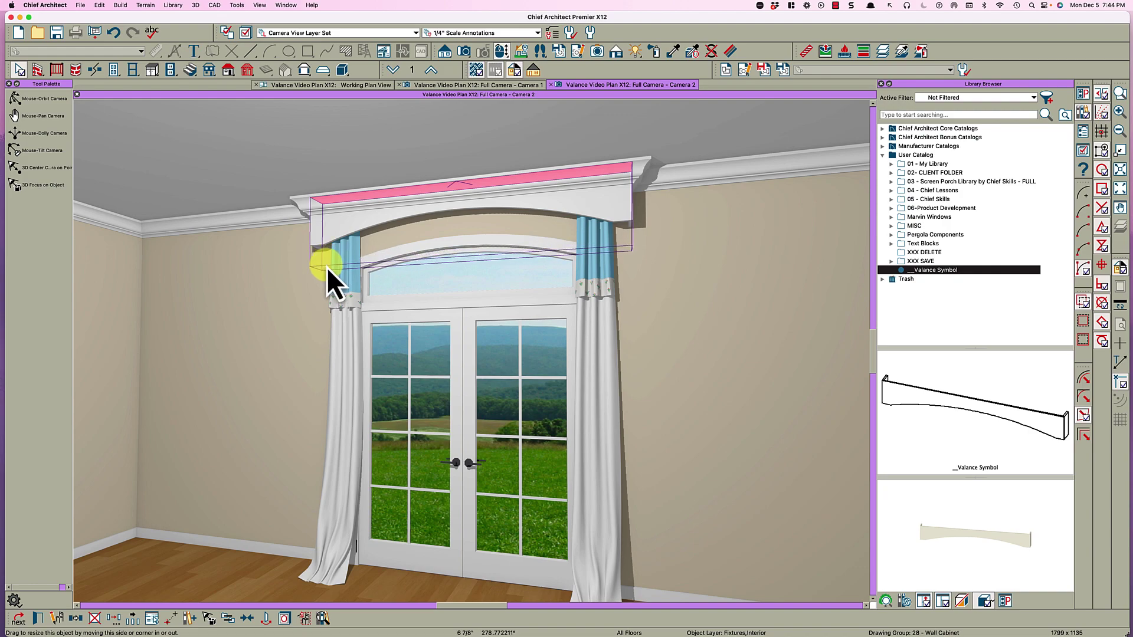
key("Escape")
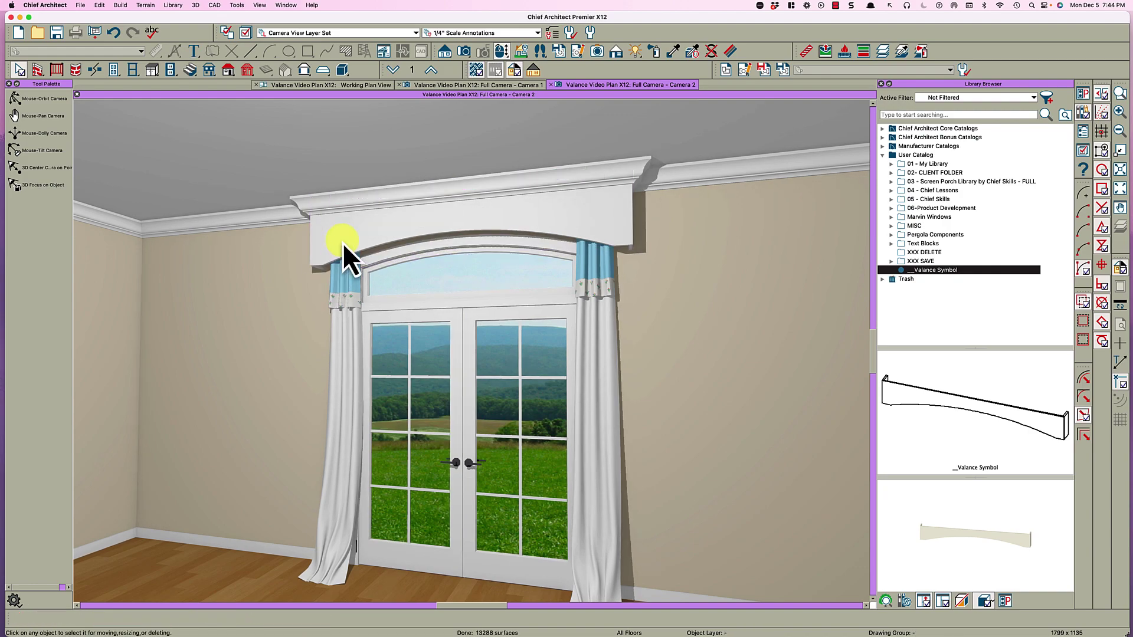
- Narrow the valance from its left side, then return to the Working Plan View
left_click(315, 238)
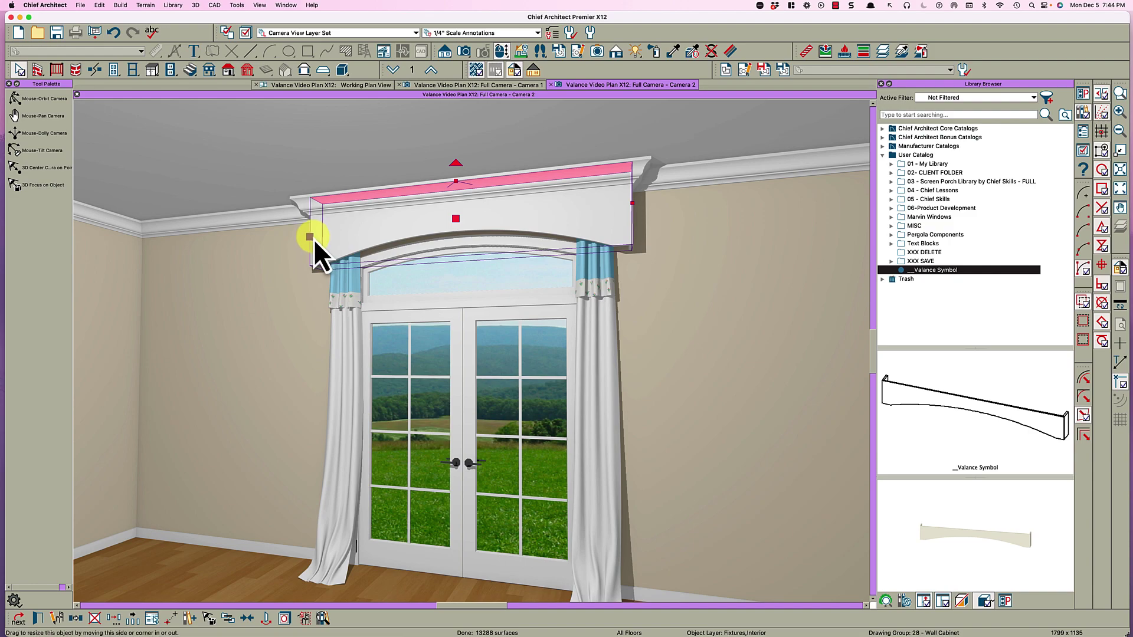
left_click_drag(313, 238, 321, 239)
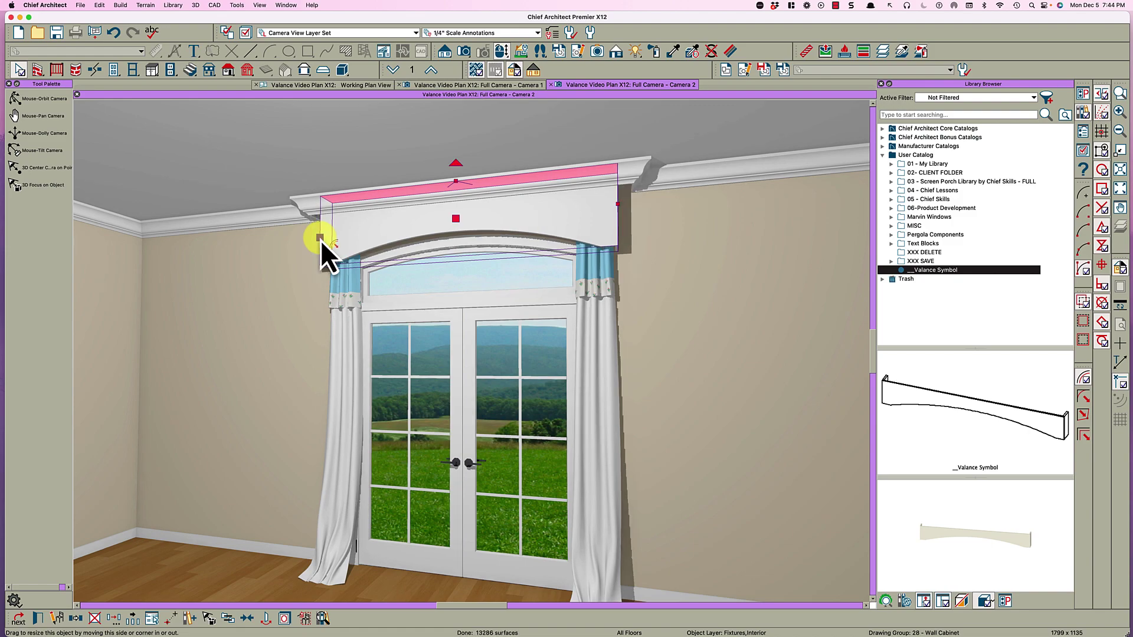
key("Escape")
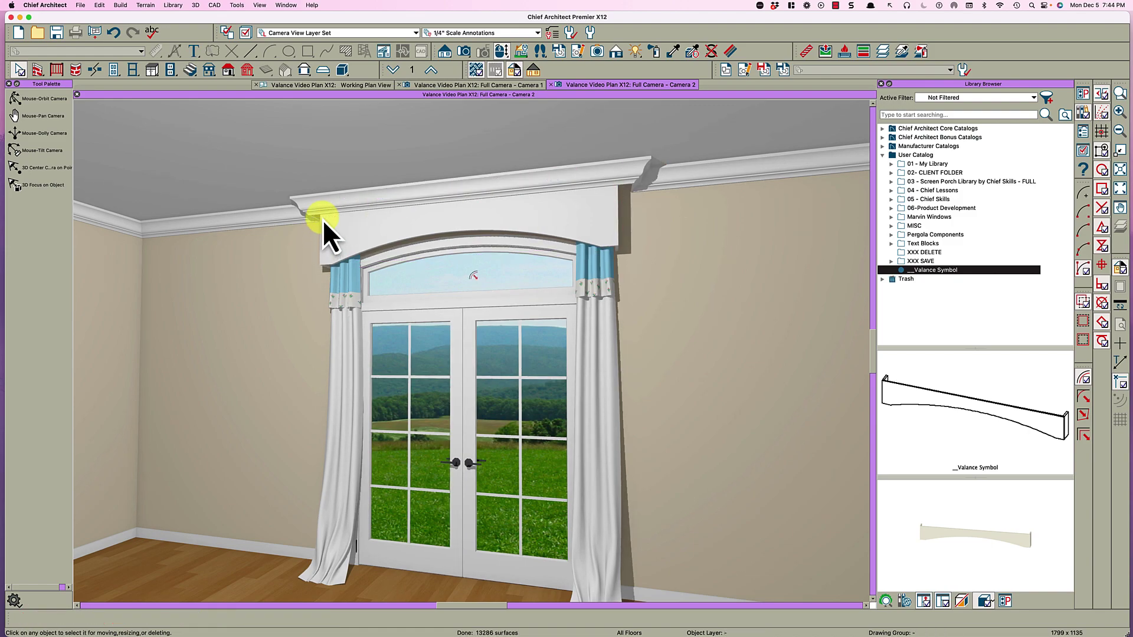
left_click(376, 86)
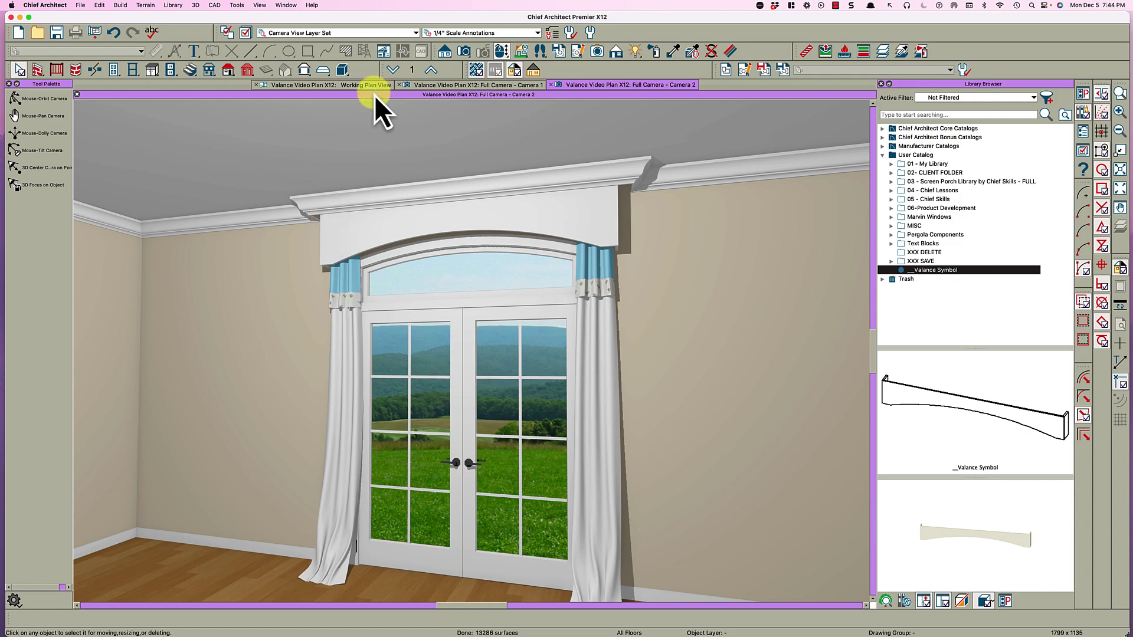
- Stretch the molding polyline's edge to the valance, check the alignment, and return to Camera 2
scroll(319, 295, "up", 3)
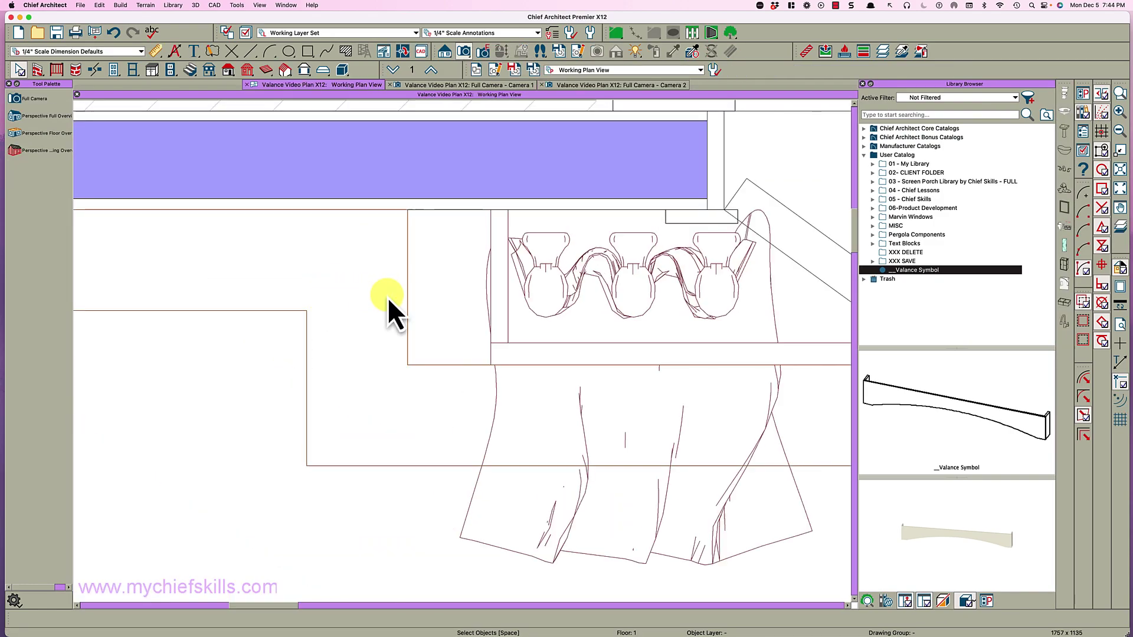
left_click(408, 295)
left_click_drag(409, 289, 490, 288)
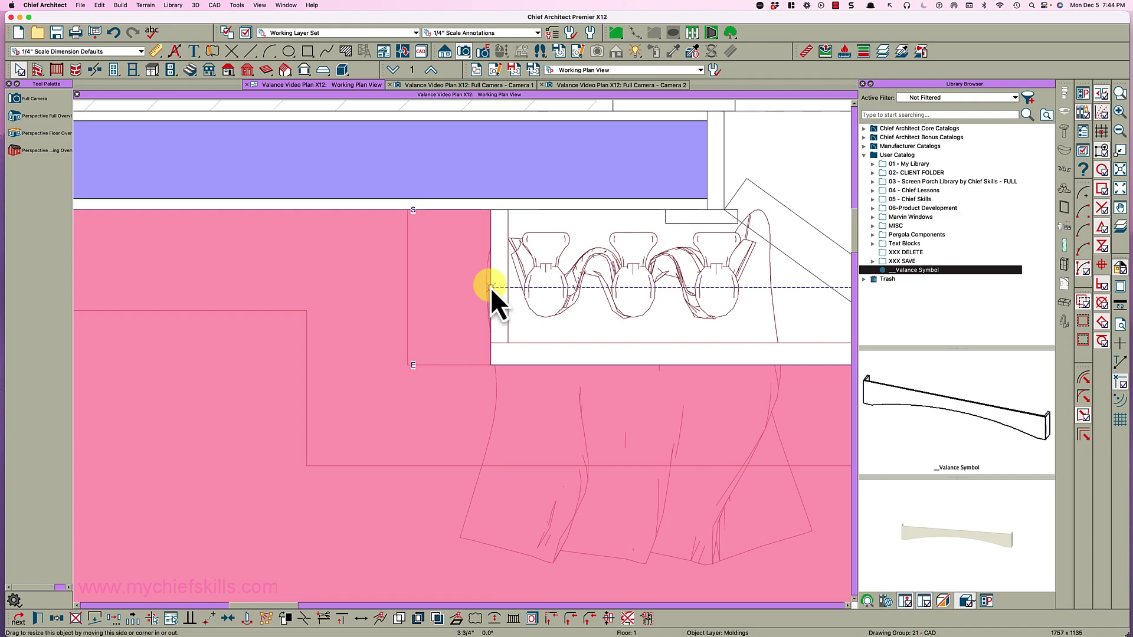
scroll(490, 288, "down", 5)
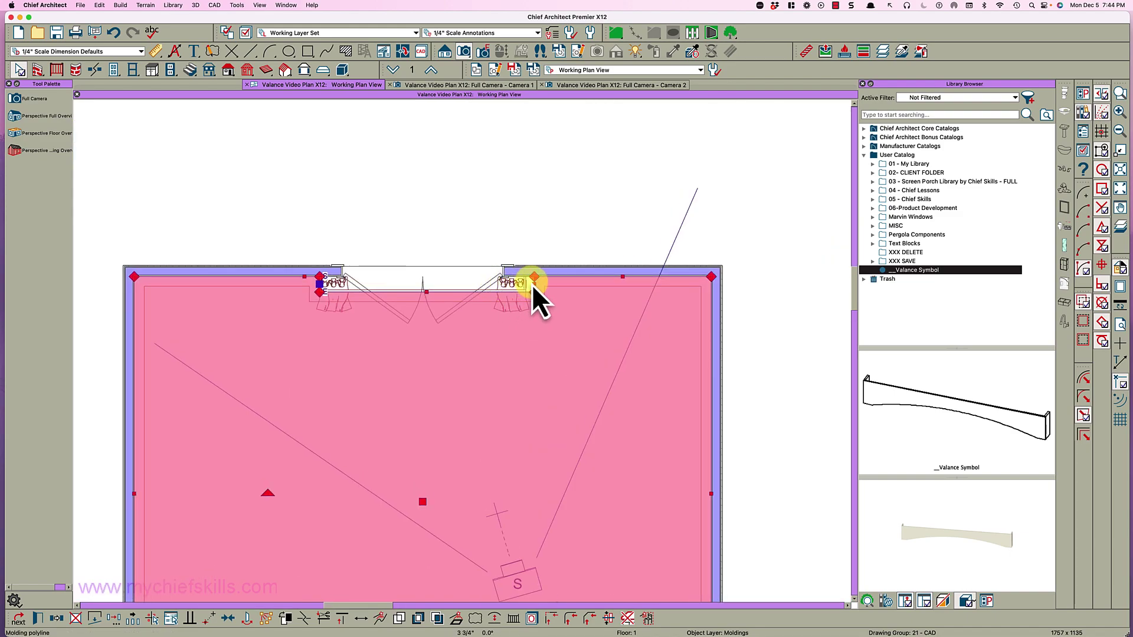
left_click(527, 285)
key("Escape")
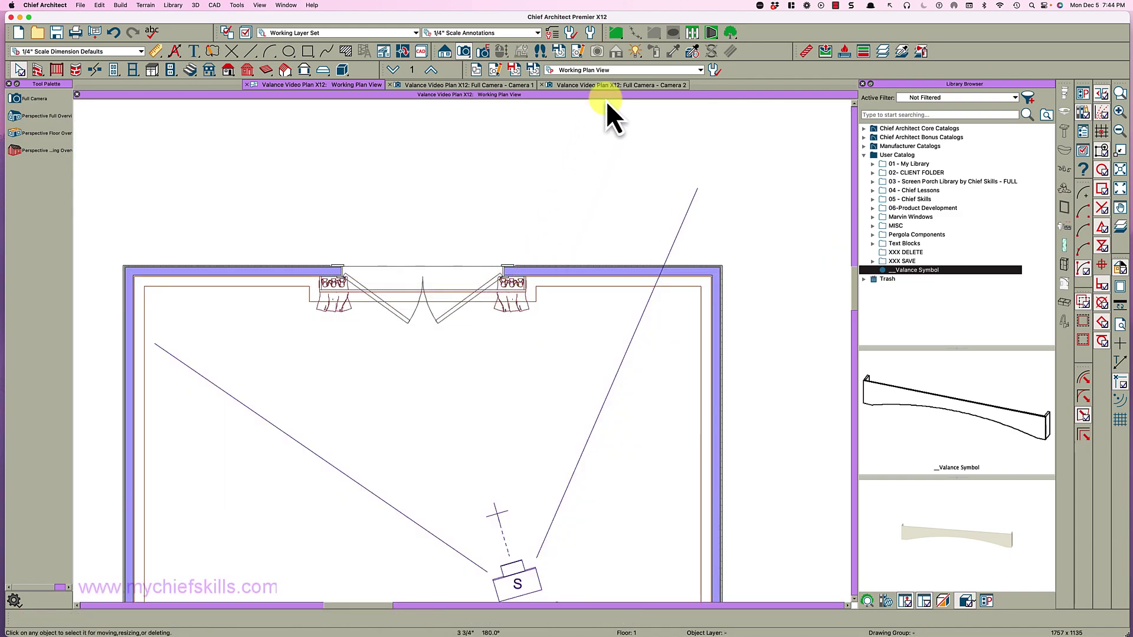
left_click(611, 86)
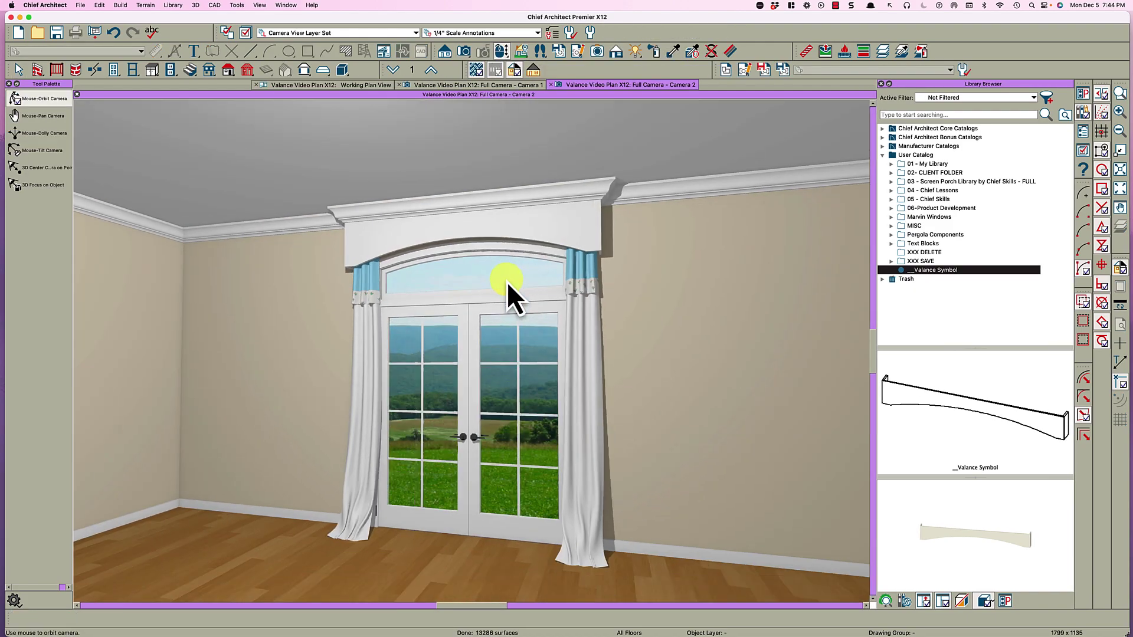
mouse_move(508, 281)
left_mouse_down()
mouse_move(483, 289)
mouse_move(519, 282)
left_mouse_up()
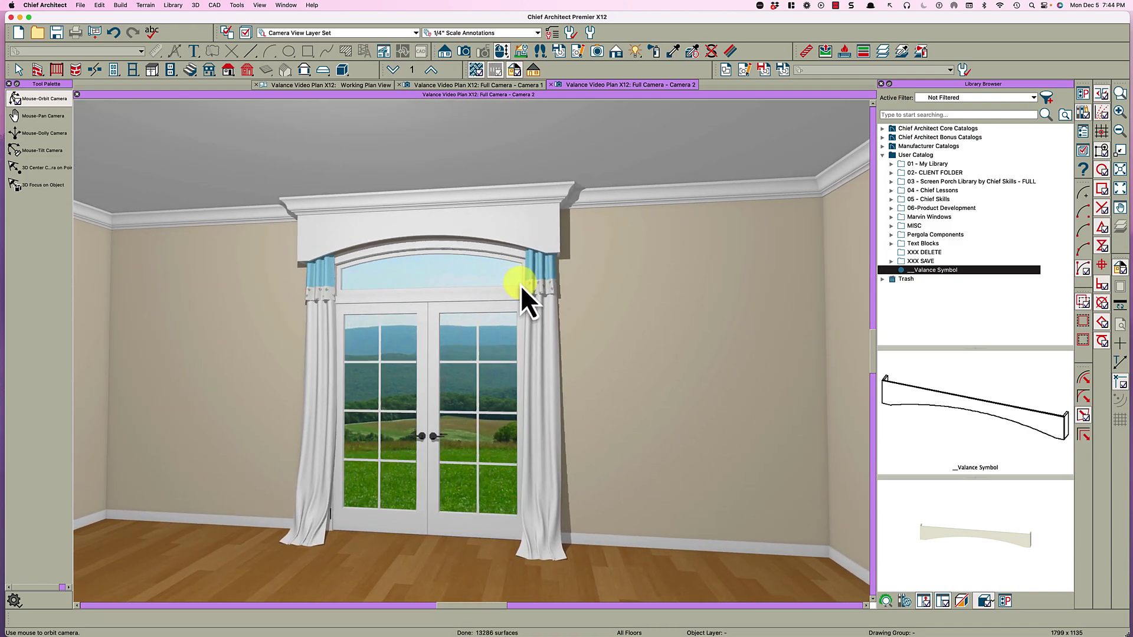
key("space")
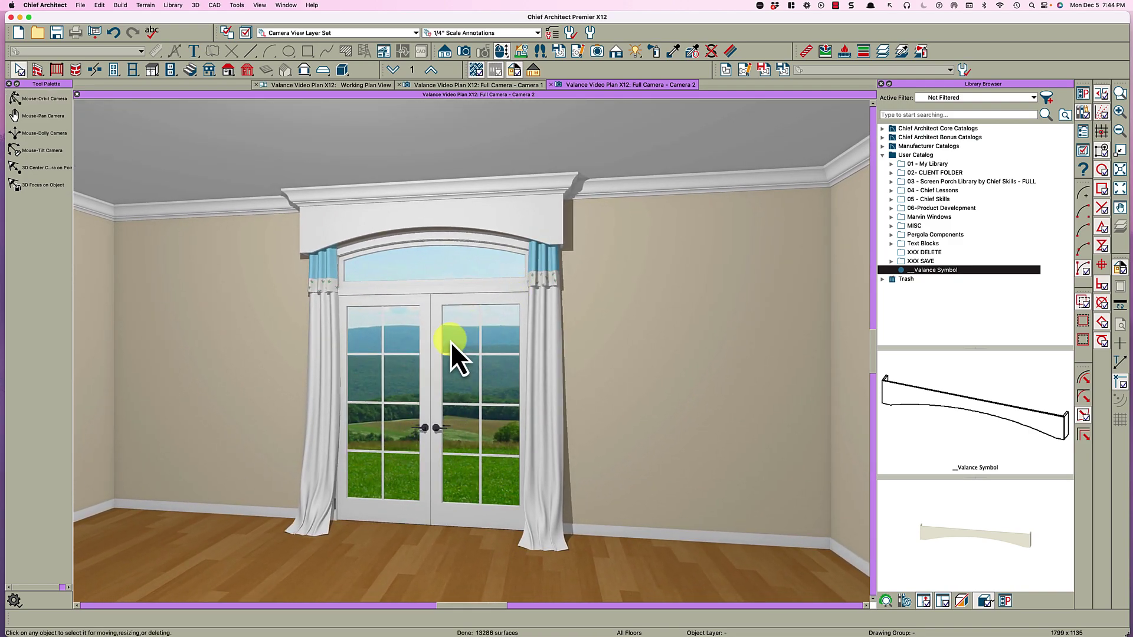
key("space")
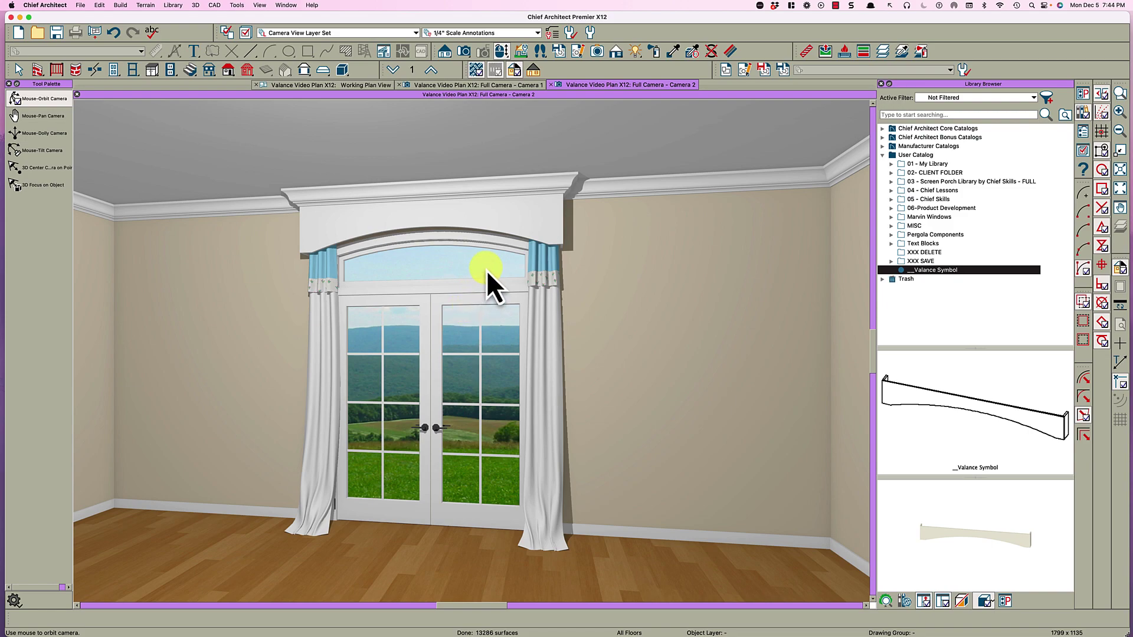
left_click_drag(488, 269, 470, 281)
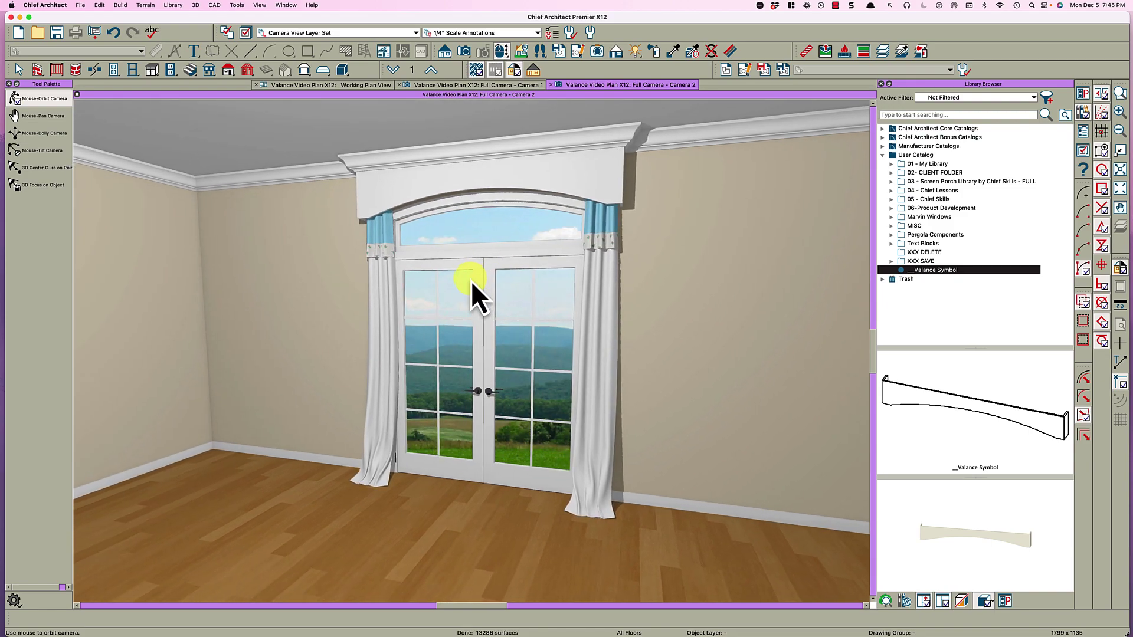